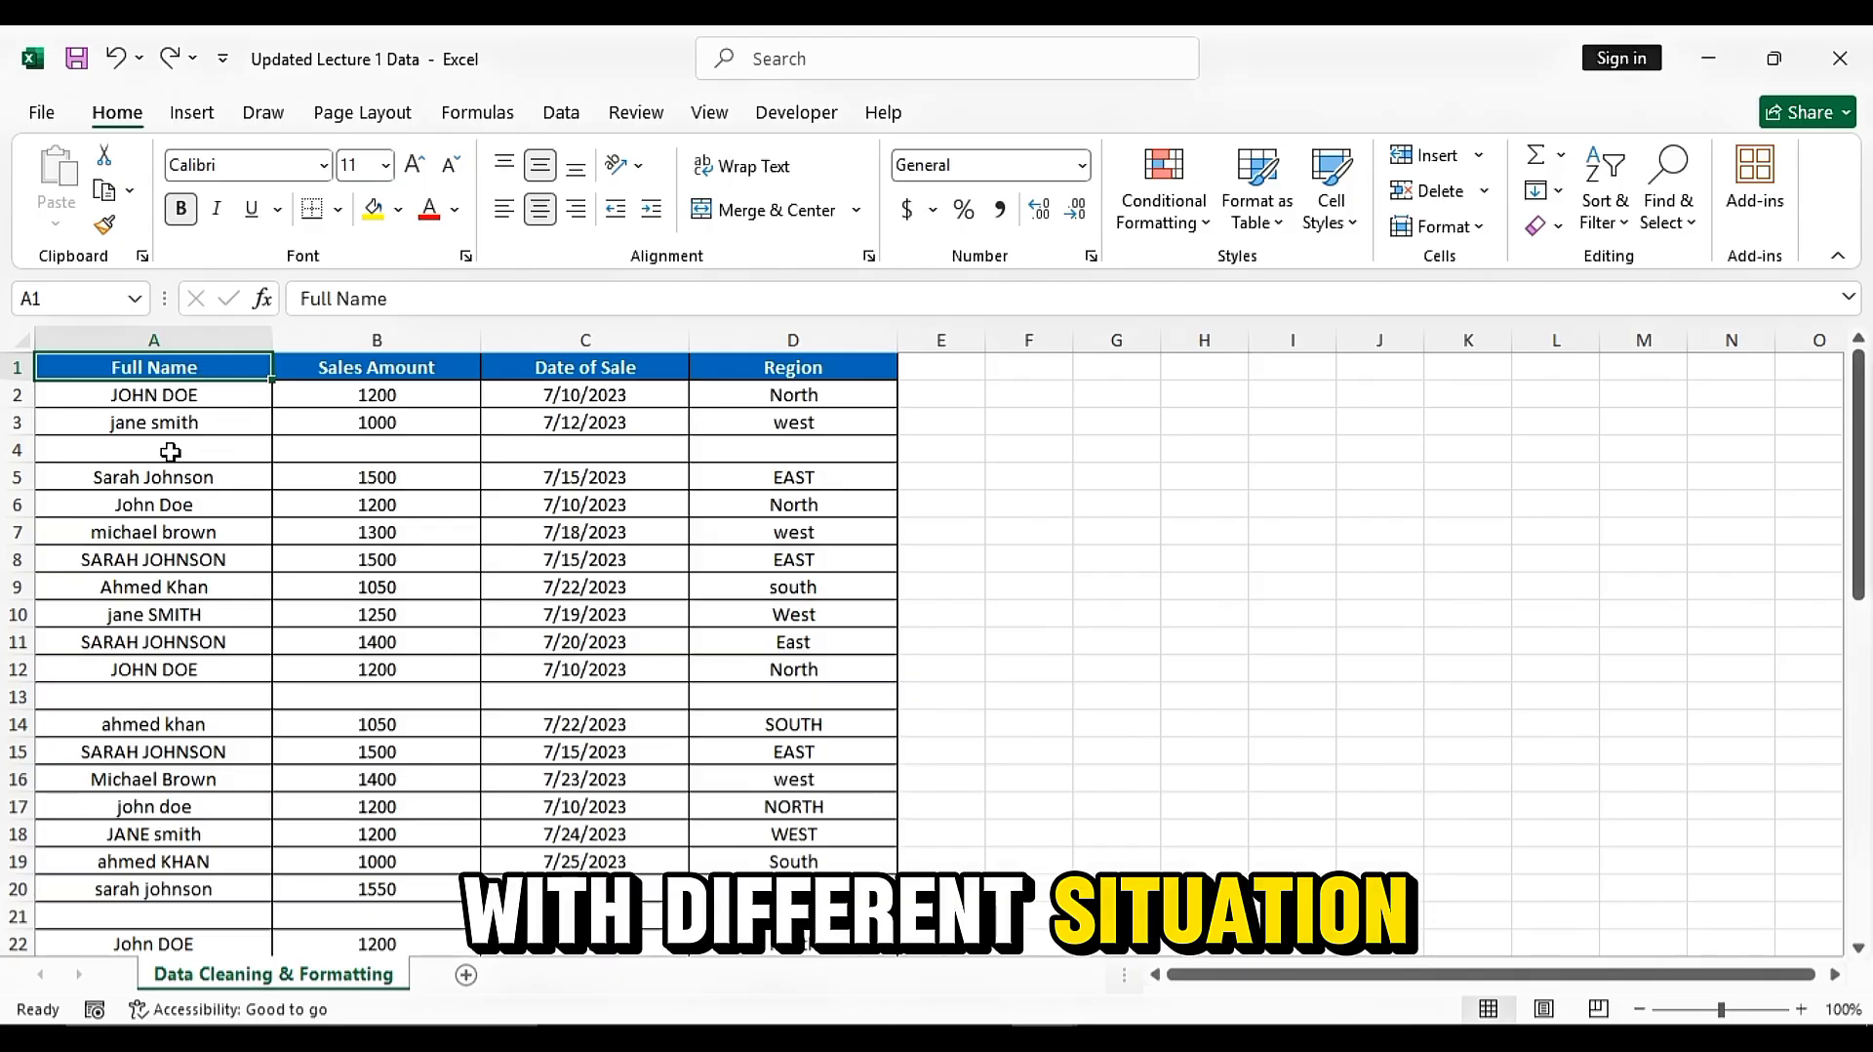
Examine the Full Name column and the rows for inconsistent capitalisation, duplicate entries and blank rows
{"action": "left_click", "coordinate": [143, 394]}
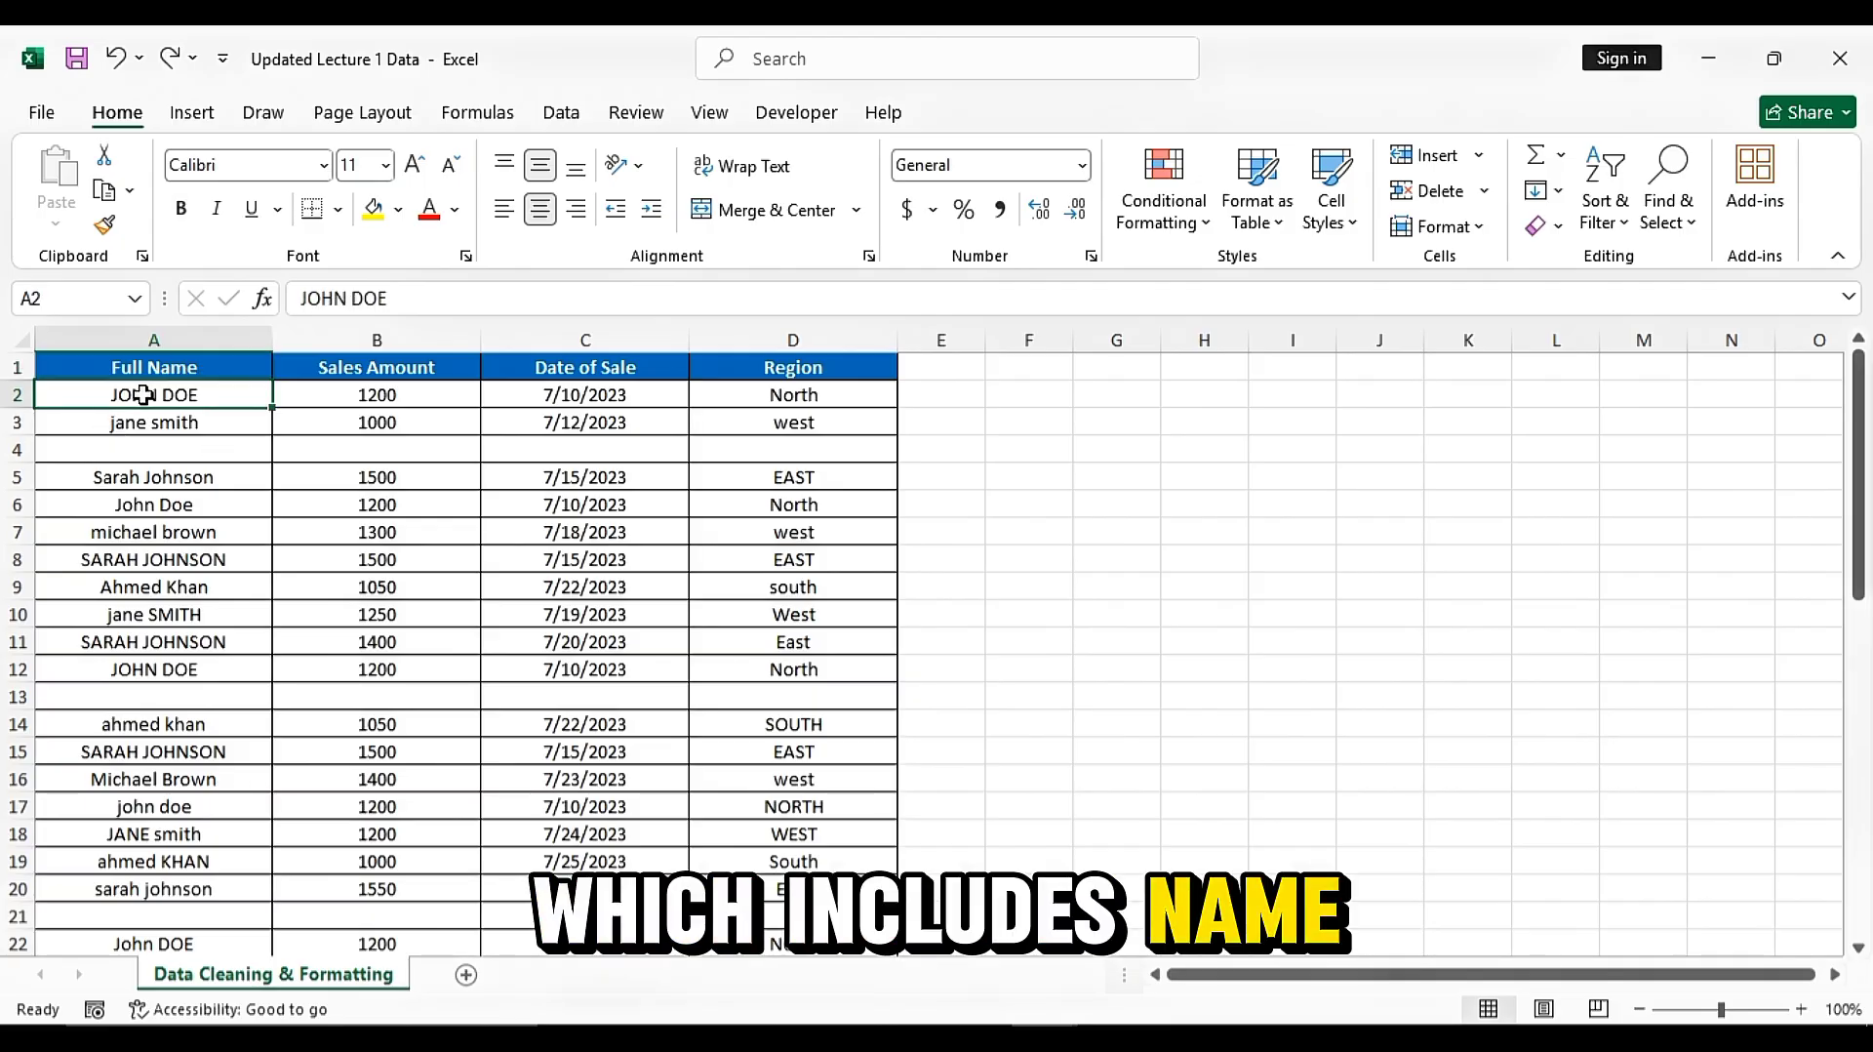
{"action": "left_click_drag", "start_coordinate": [143, 394], "coordinate": [147, 902]}
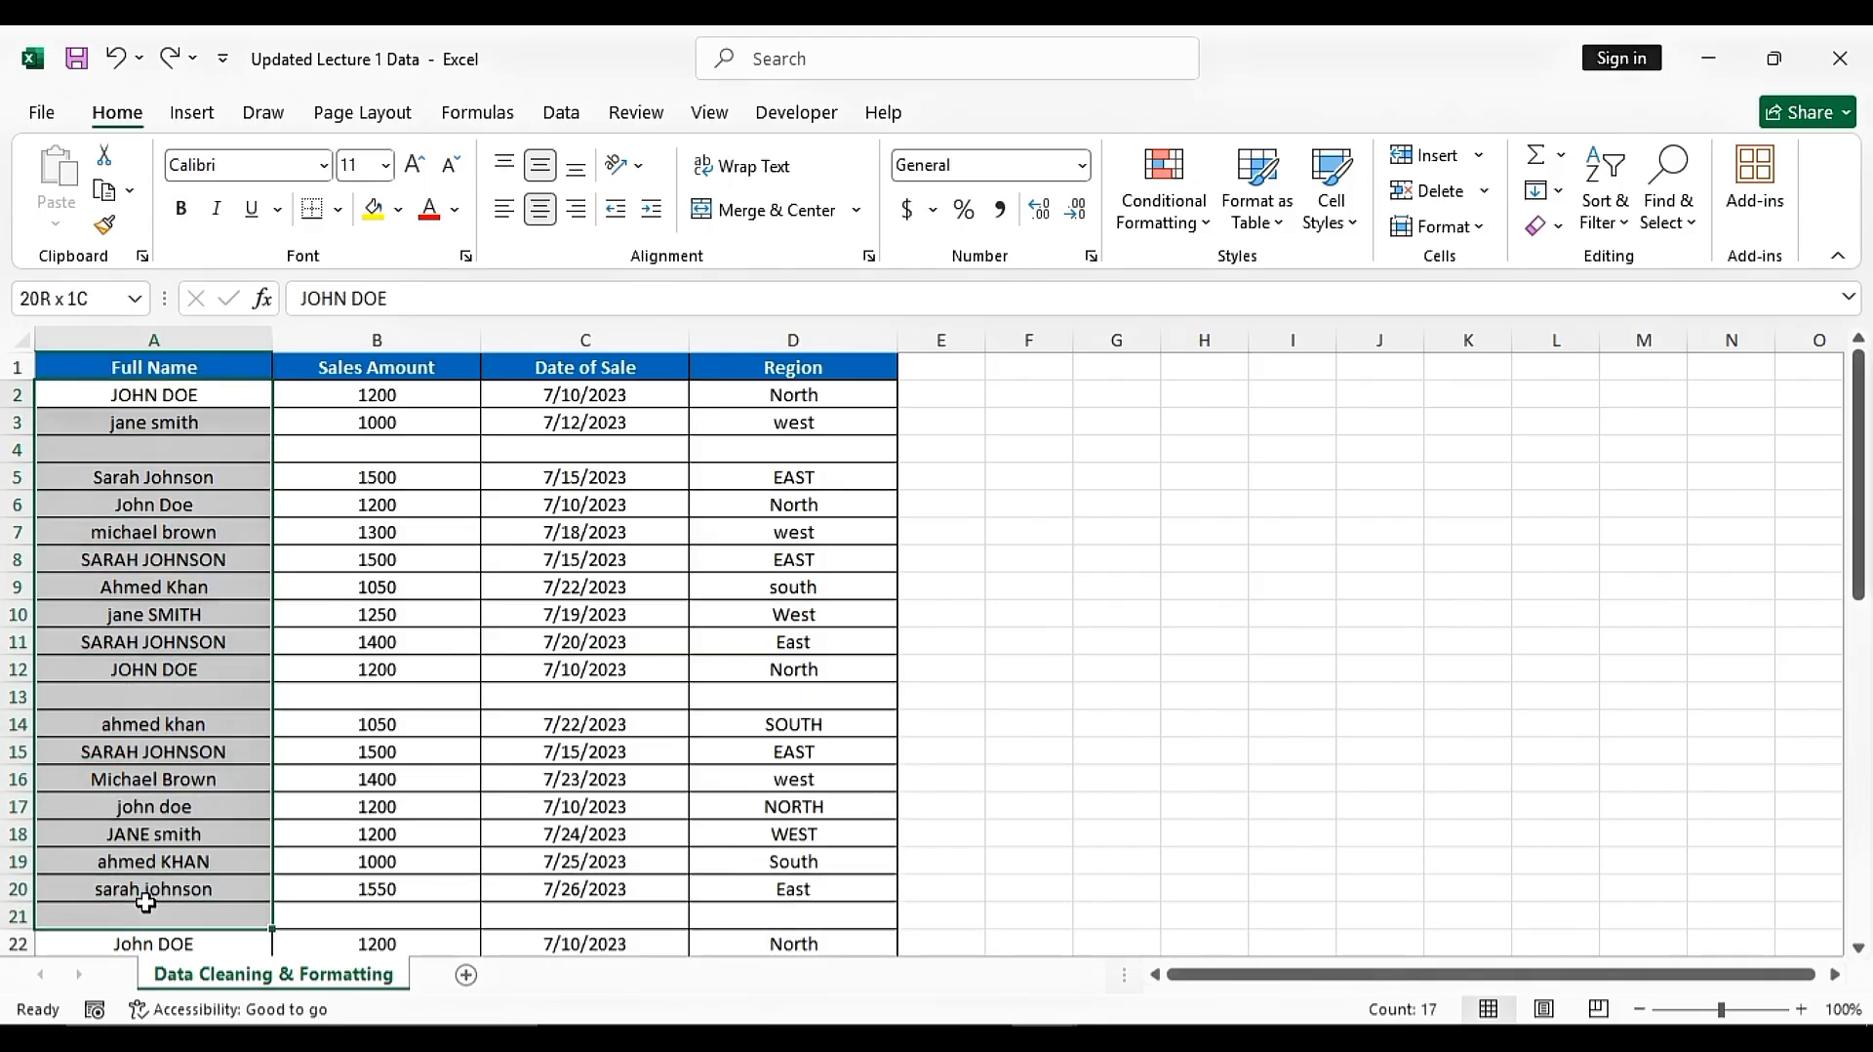
{"action": "left_click", "coordinate": [90, 478]}
{"action": "left_click", "coordinate": [157, 752]}
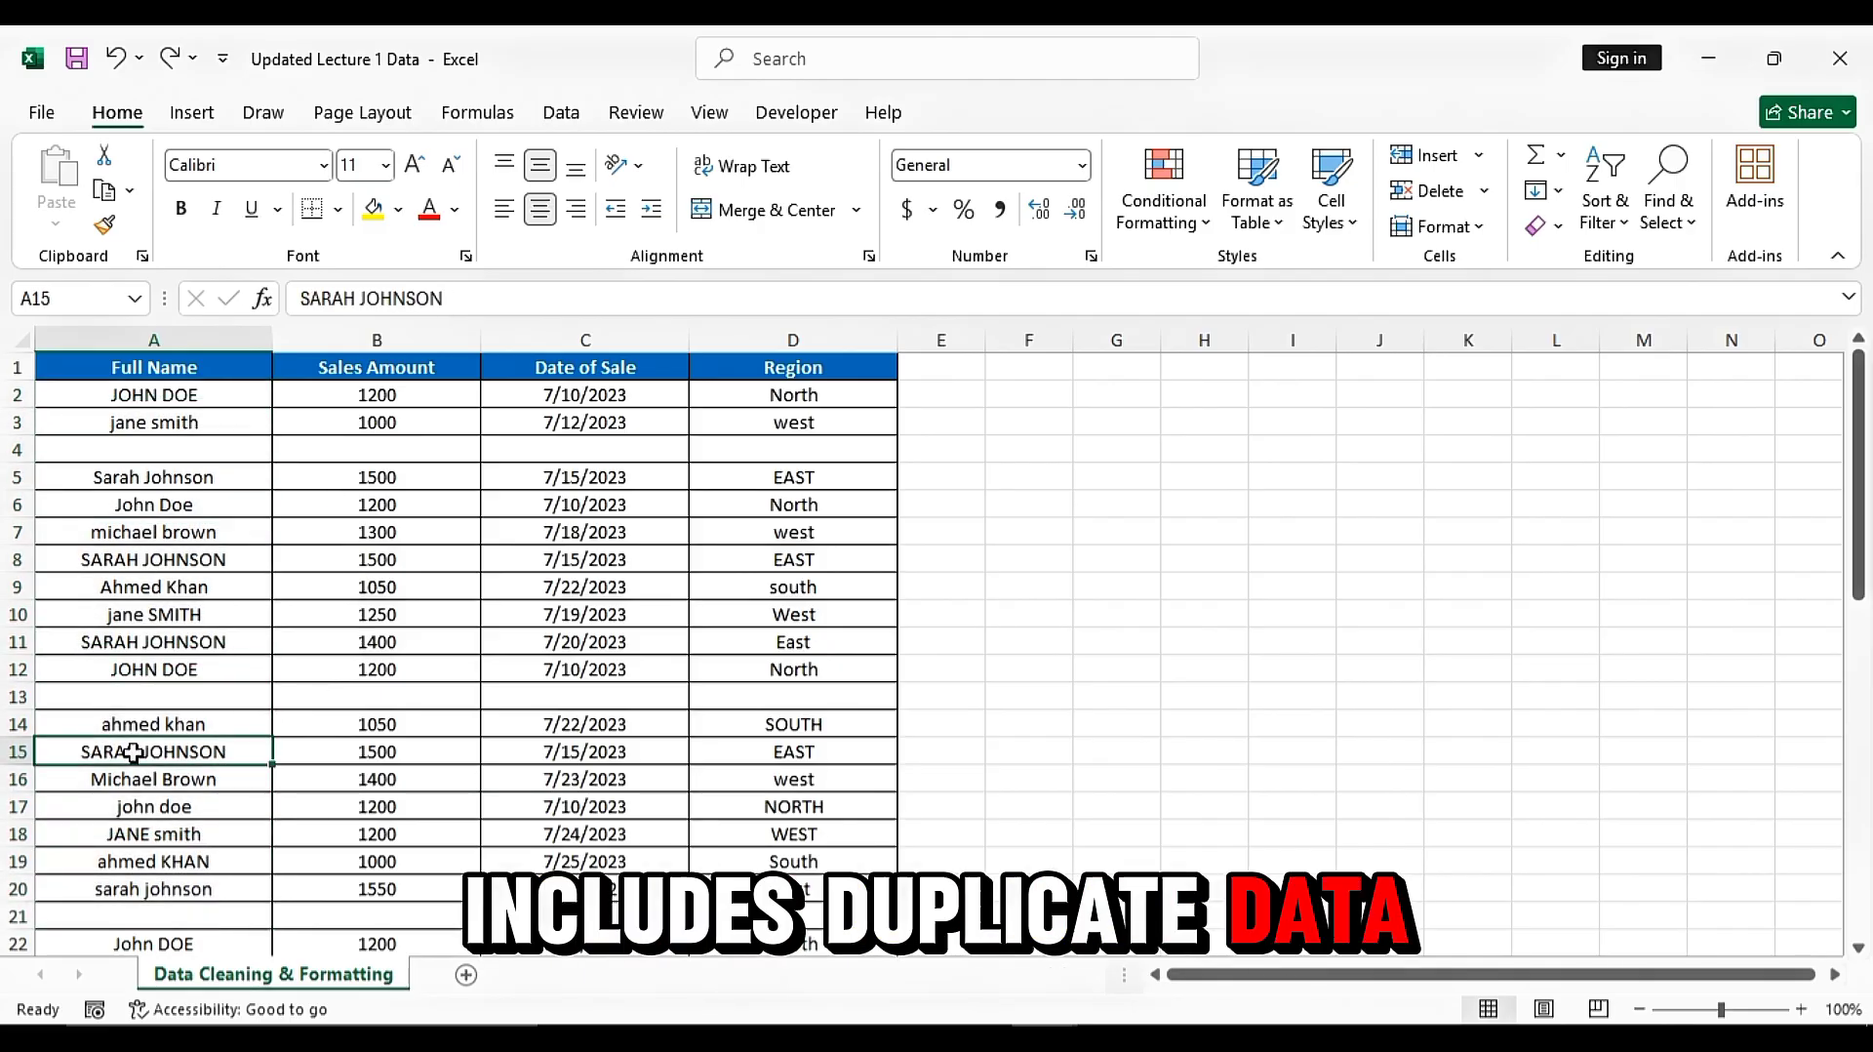
{"action": "left_click", "coordinate": [137, 722]}
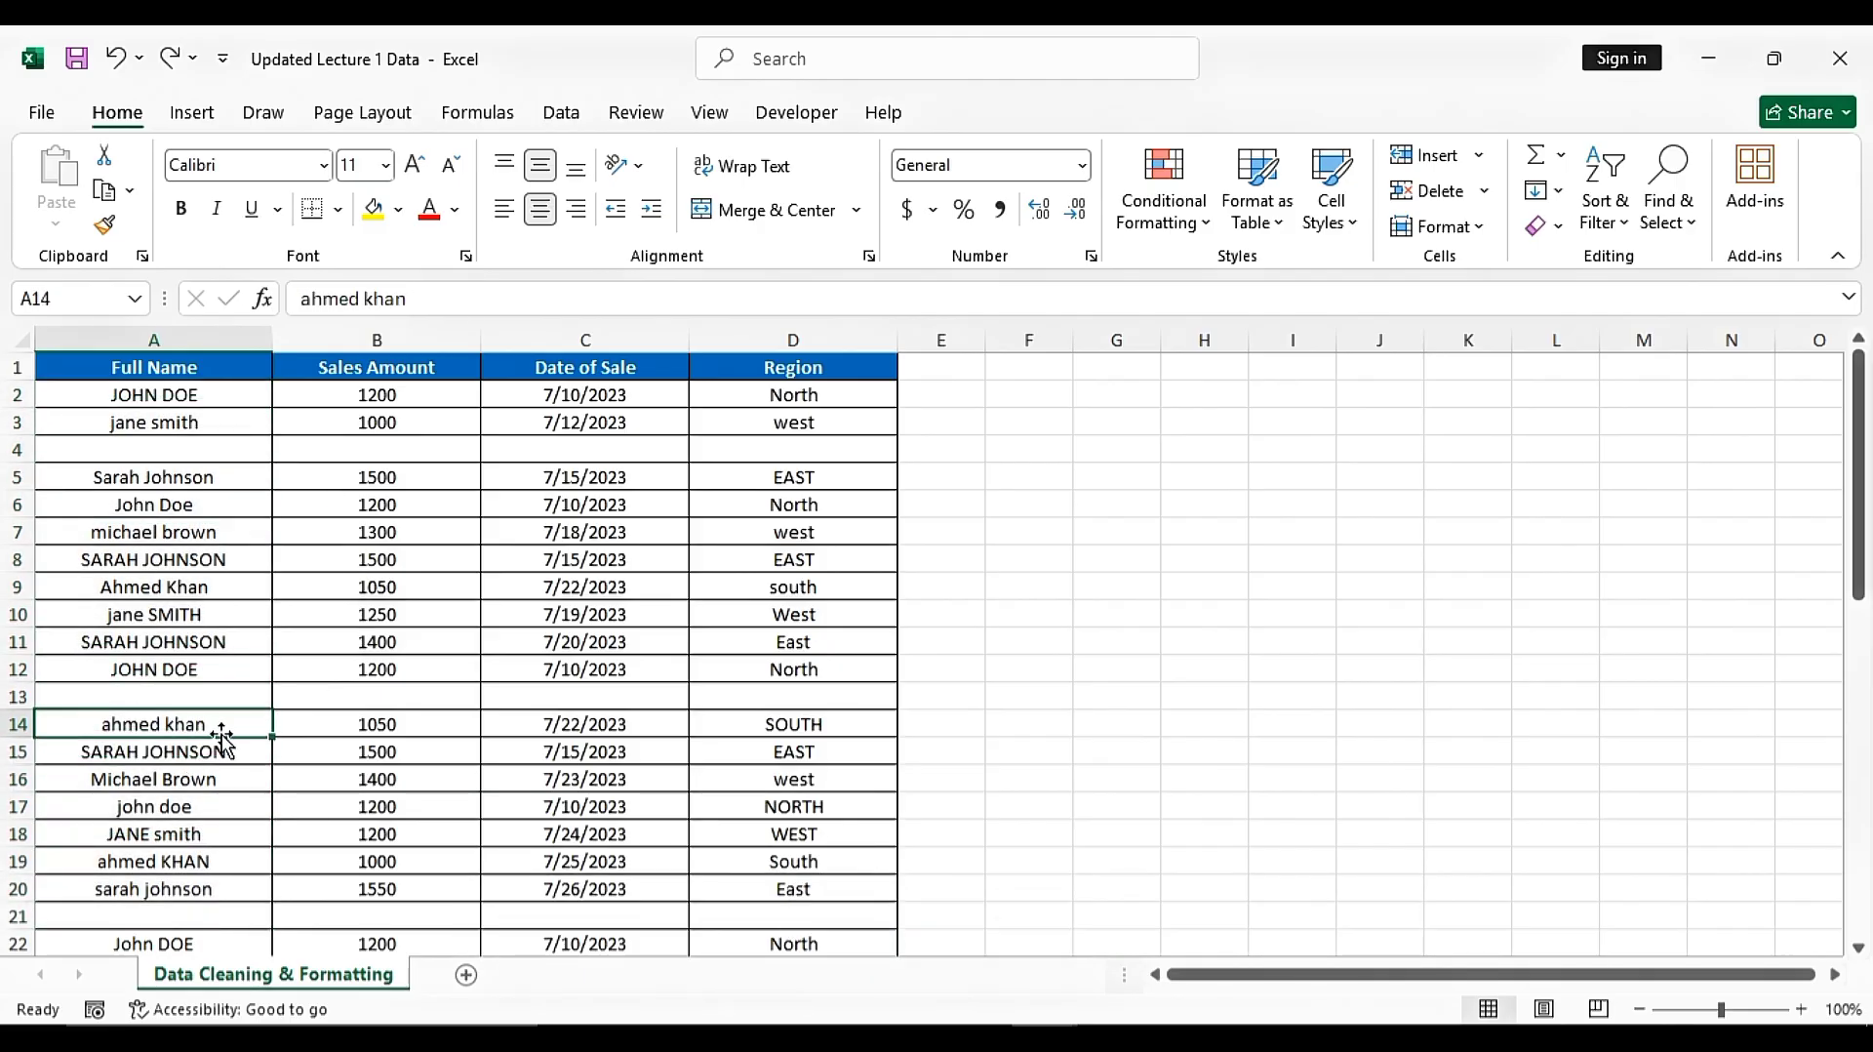
{"action": "left_click", "coordinate": [160, 859]}
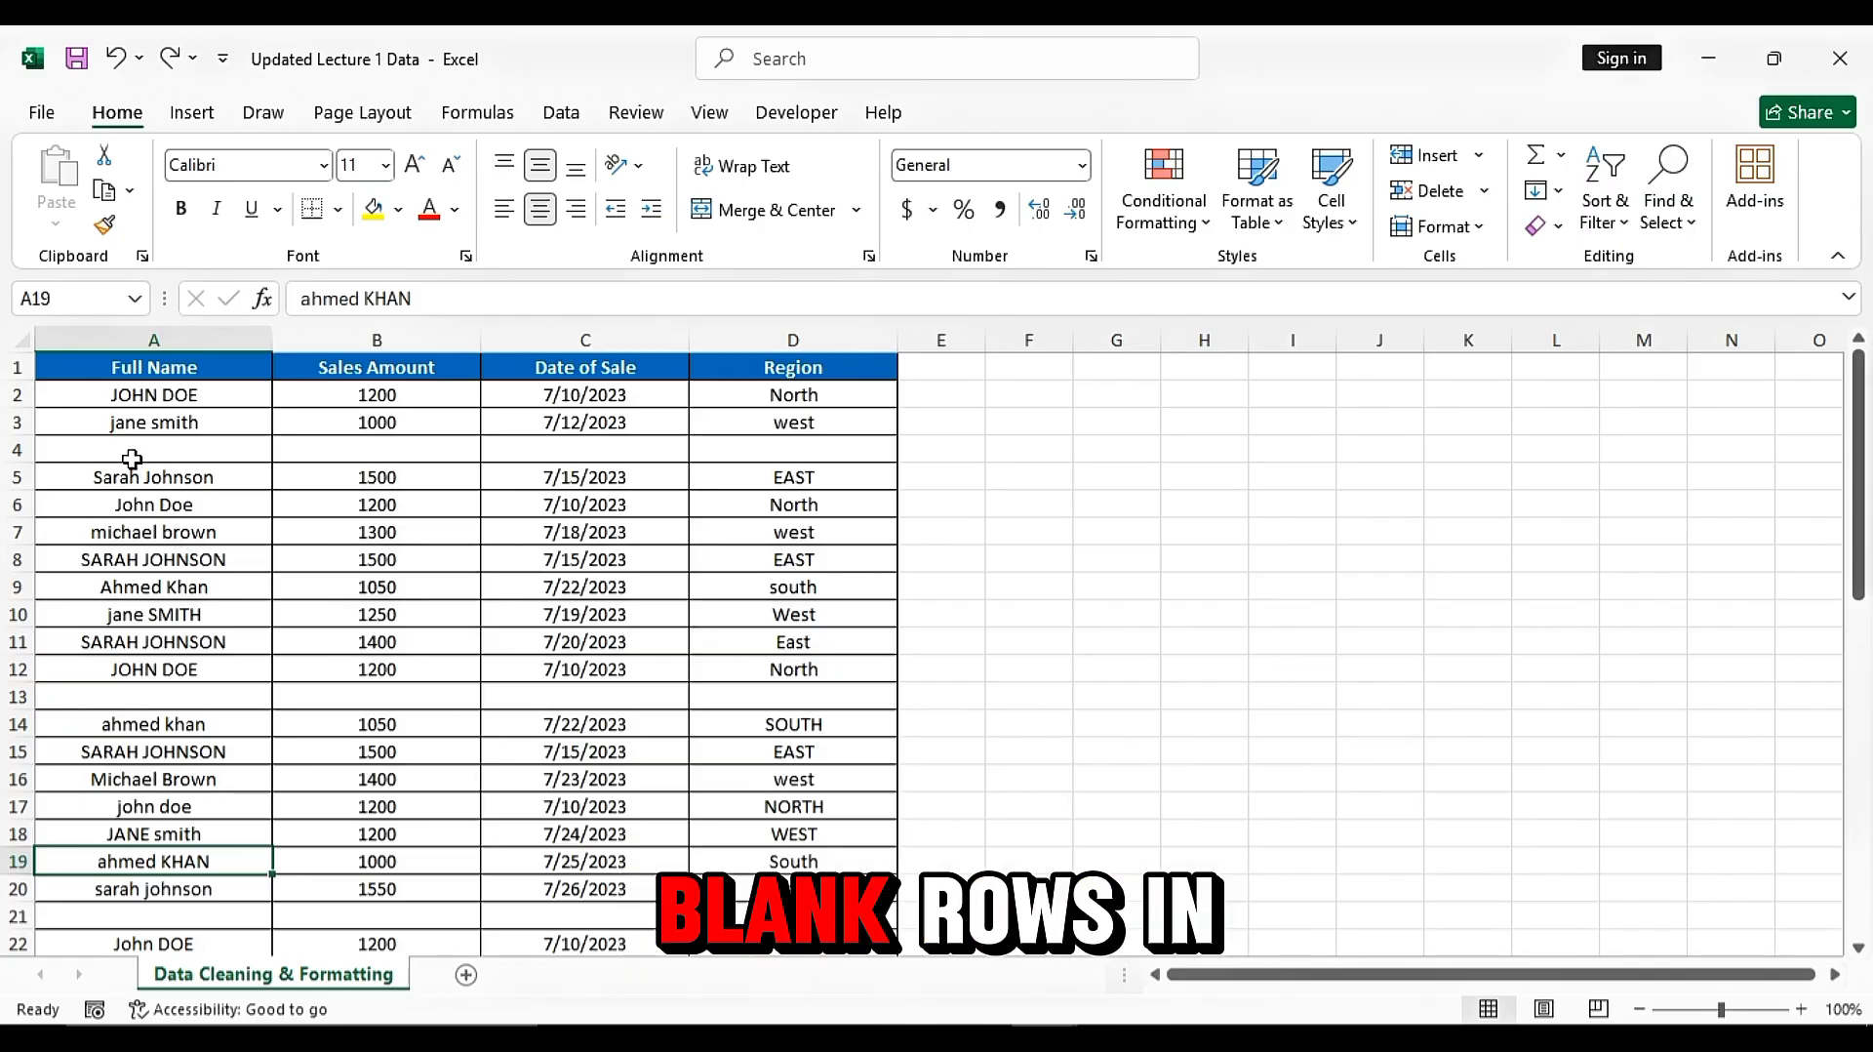
{"action": "left_click_drag", "start_coordinate": [132, 454], "coordinate": [787, 450]}
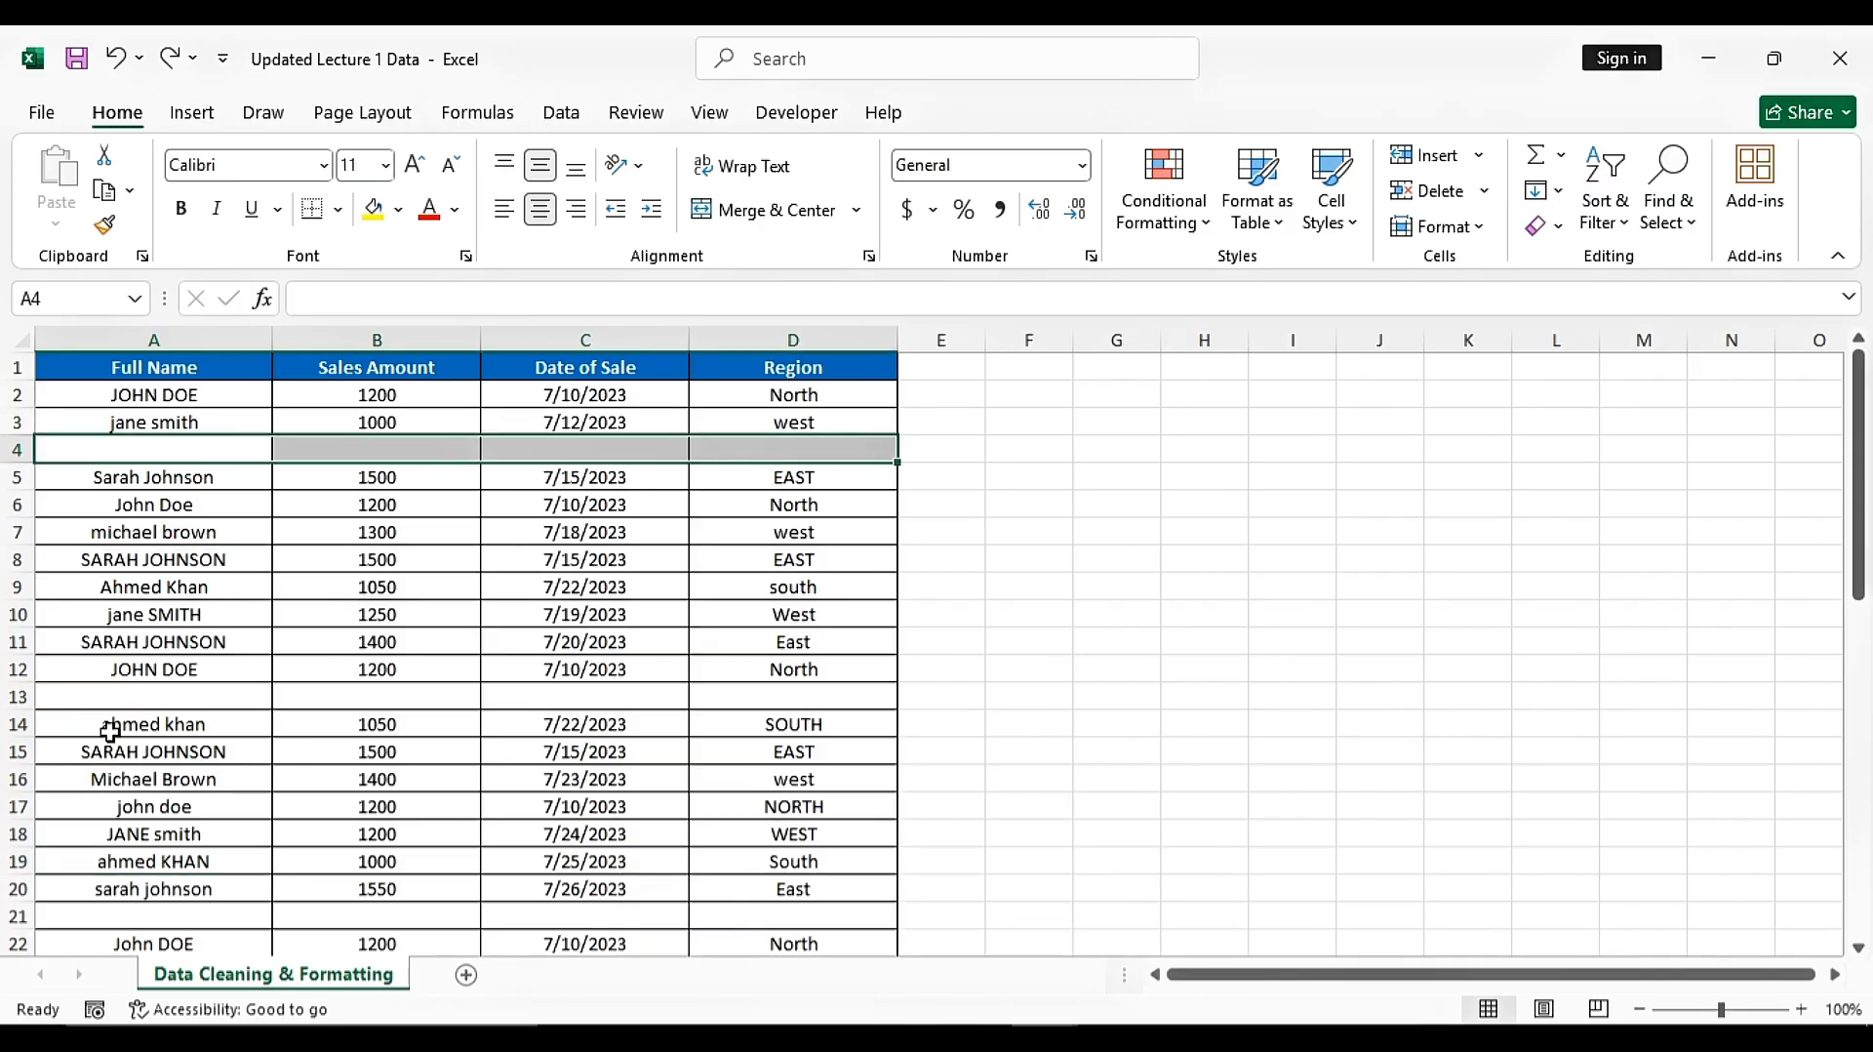
{"action": "left_click_drag", "start_coordinate": [110, 732], "coordinate": [820, 699]}
{"action": "scroll", "coordinate": [469, 720], "scroll_direction": "down", "scroll_amount": 3}
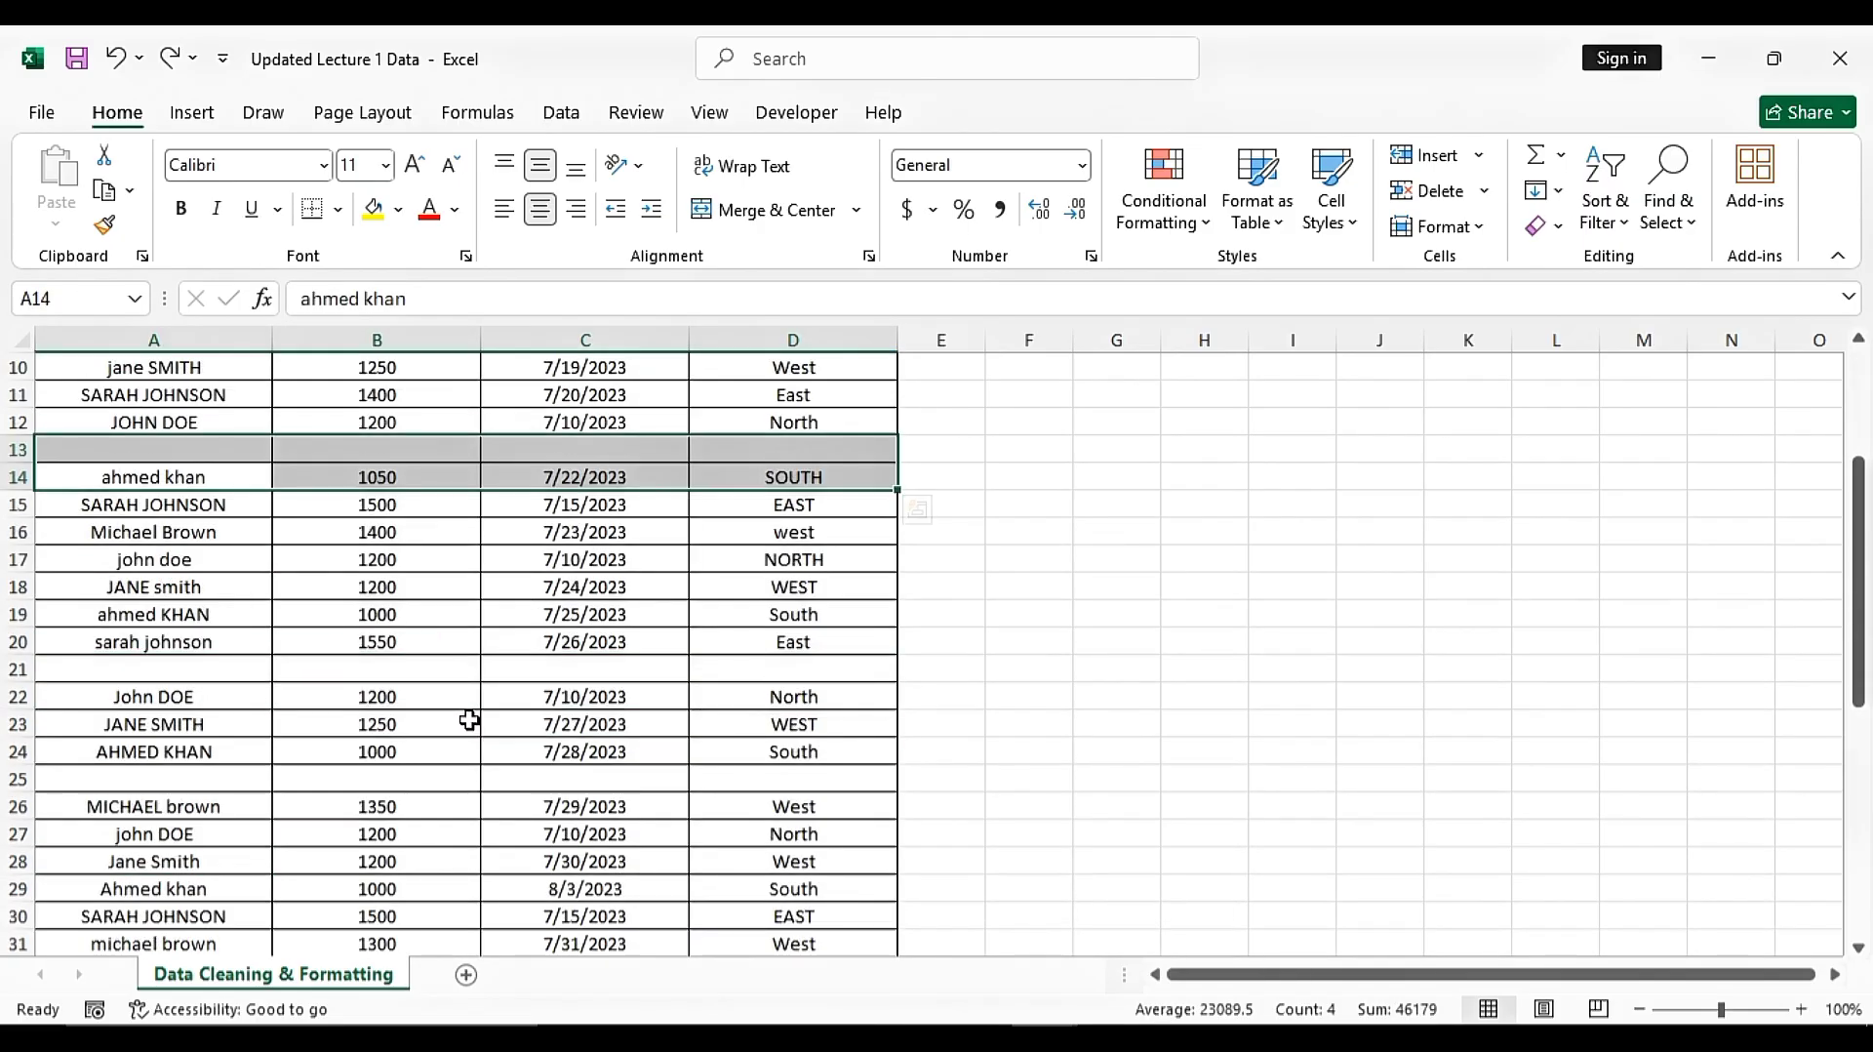
{"action": "left_click_drag", "start_coordinate": [99, 680], "coordinate": [723, 659]}
{"action": "scroll", "coordinate": [723, 660], "scroll_direction": "up", "scroll_amount": 3}
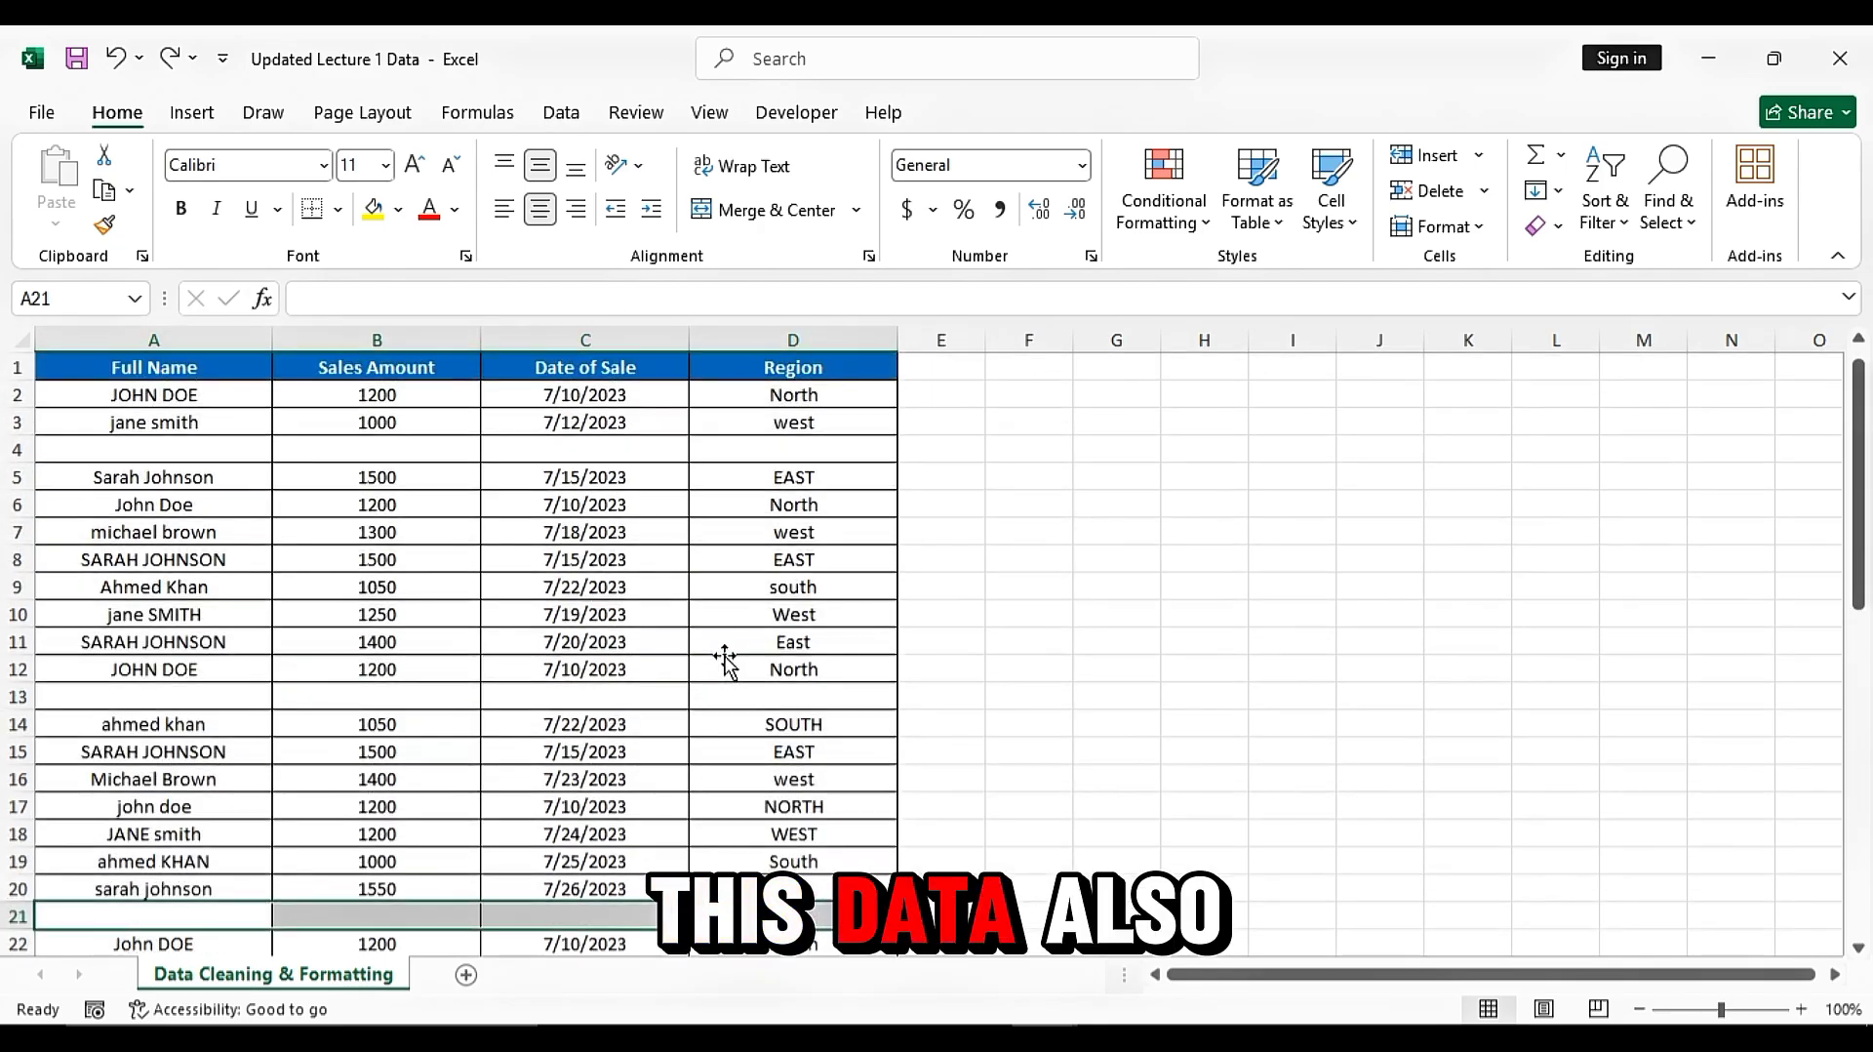
Examine the Sales Amount, Date of Sale and Region columns for inconsistent values and capitalisation
{"action": "left_click_drag", "start_coordinate": [453, 390], "coordinate": [413, 722]}
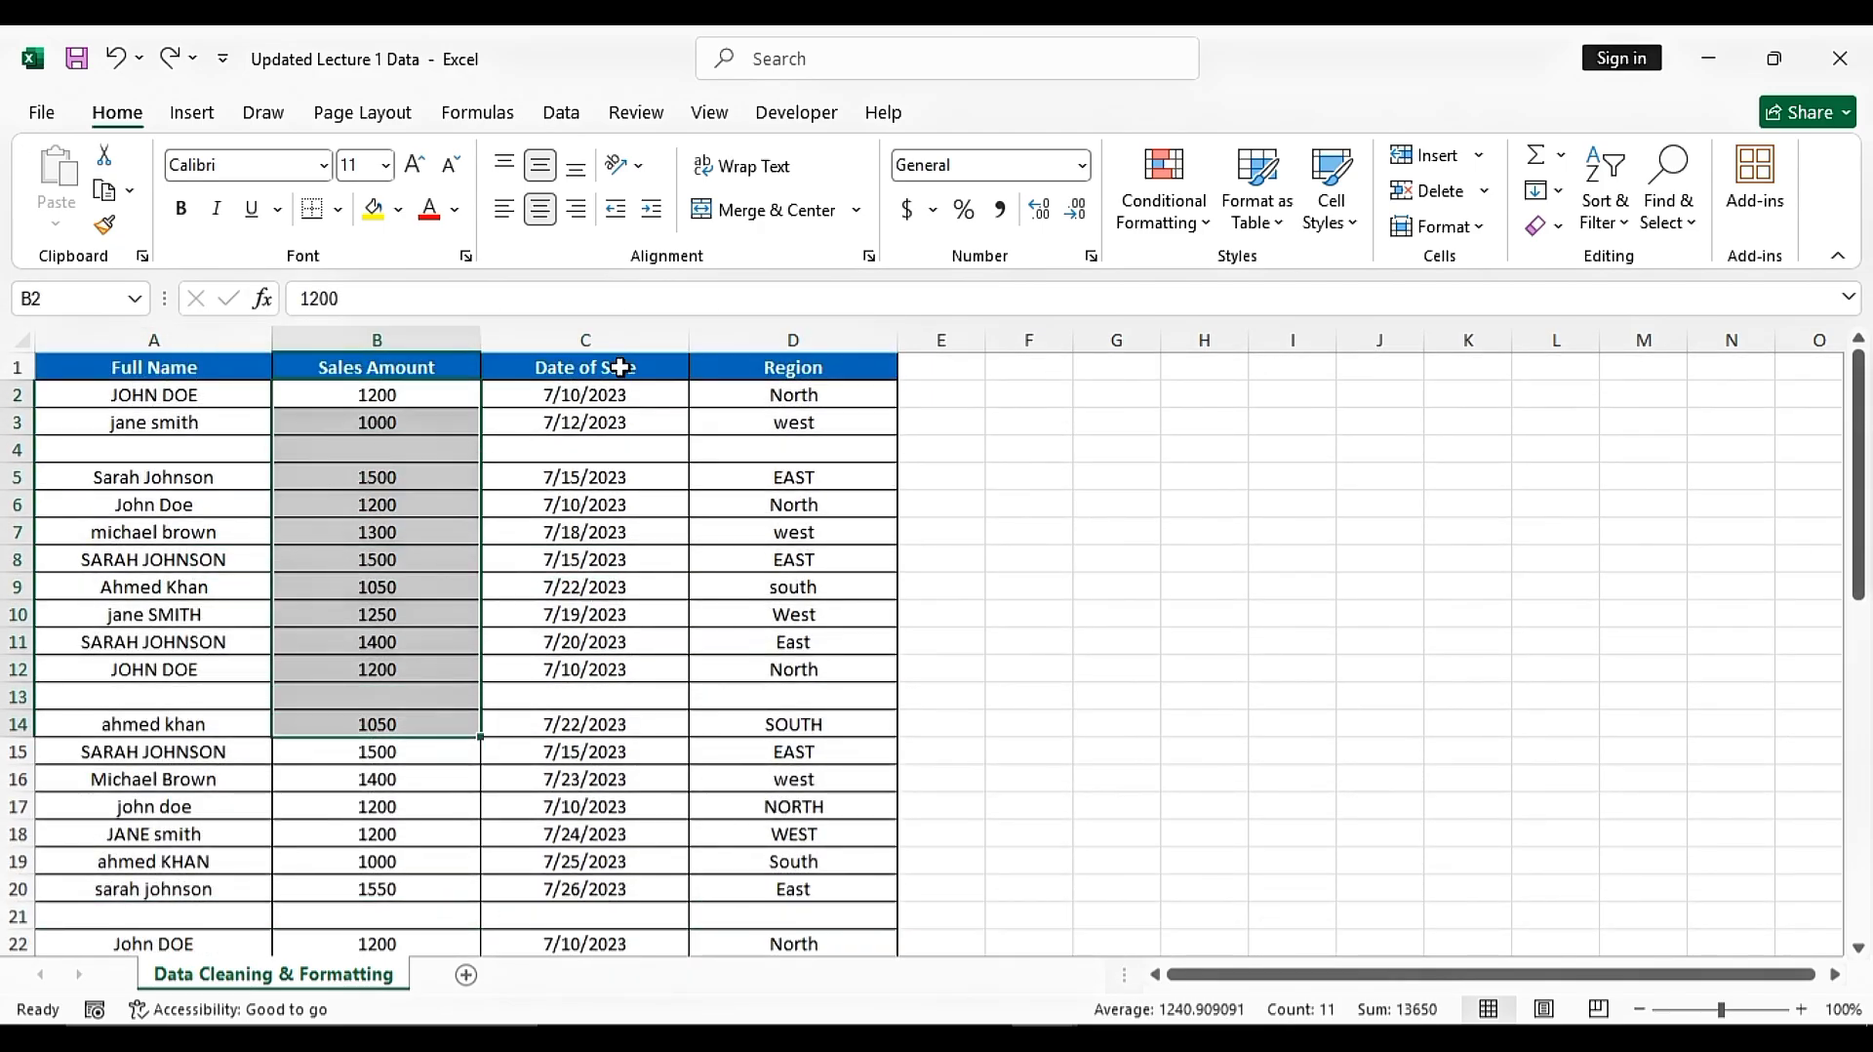
{"action": "left_click_drag", "start_coordinate": [620, 367], "coordinate": [617, 806]}
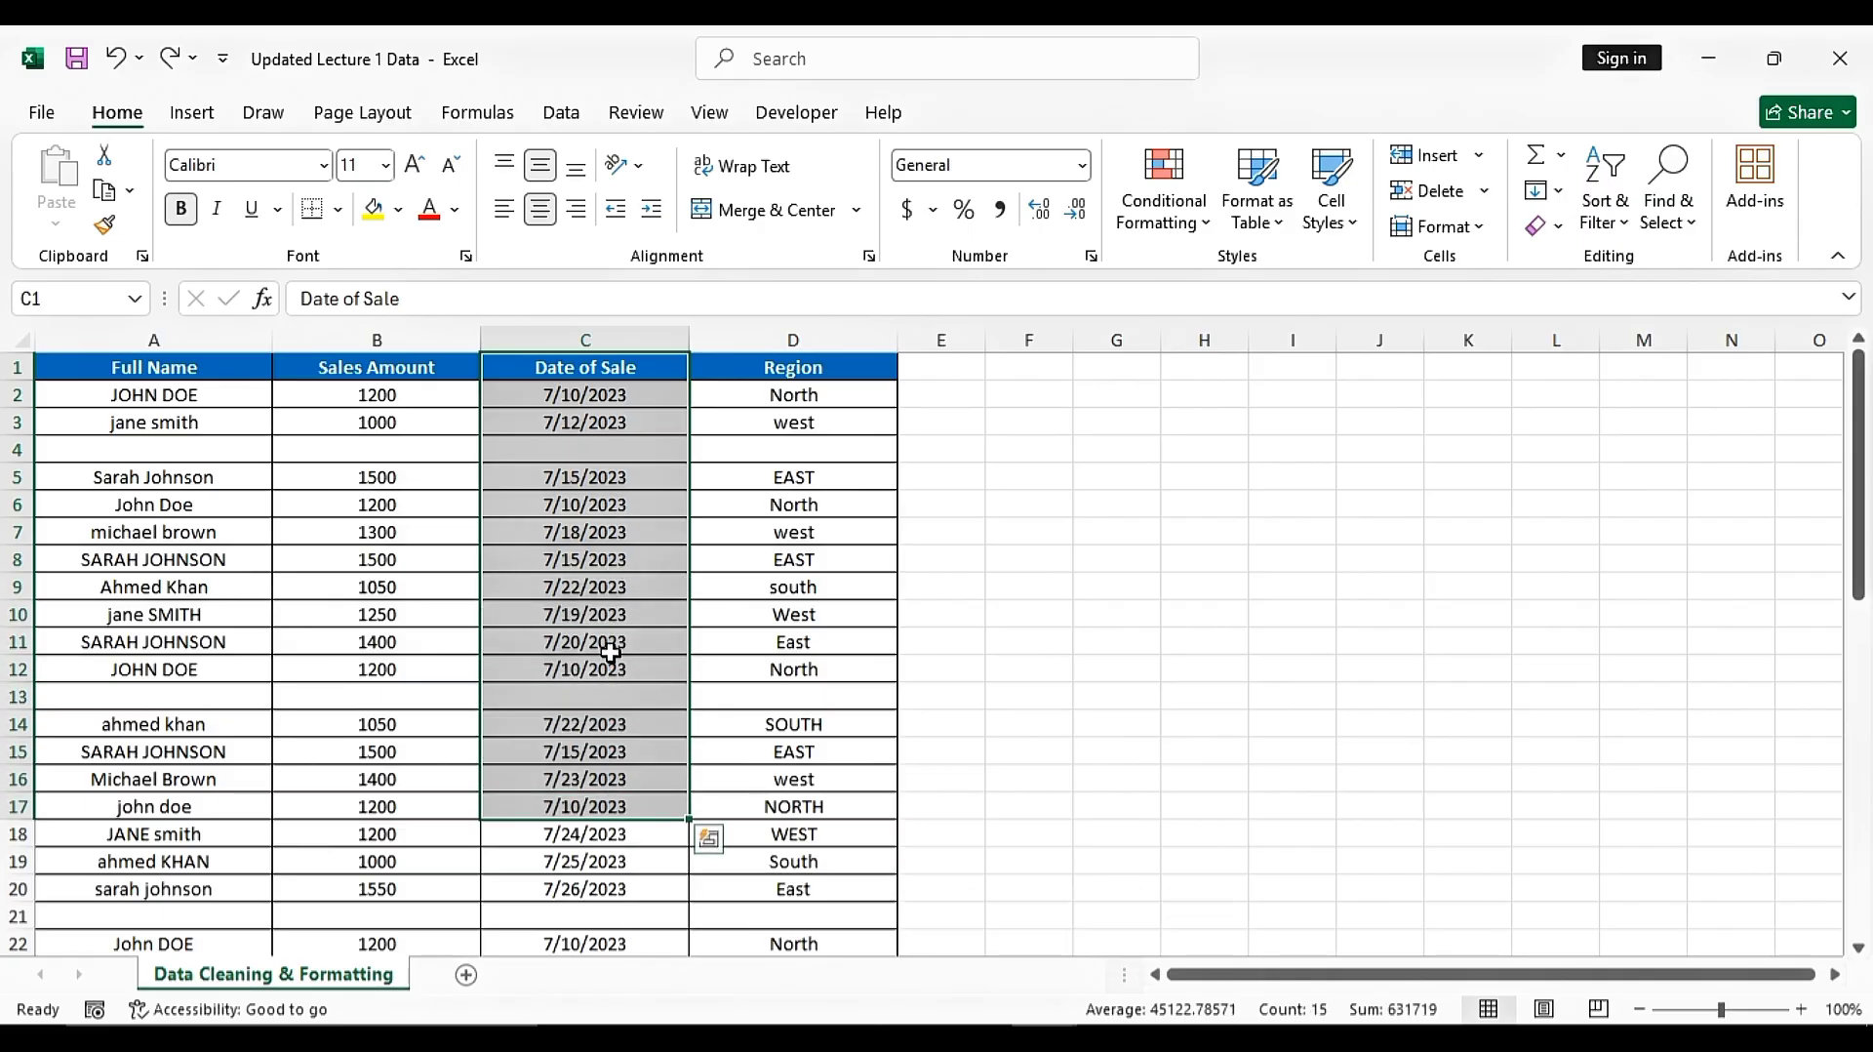
{"action": "left_click", "coordinate": [791, 396]}
{"action": "left_click_drag", "start_coordinate": [790, 390], "coordinate": [794, 530]}
{"action": "left_click", "coordinate": [788, 422]}
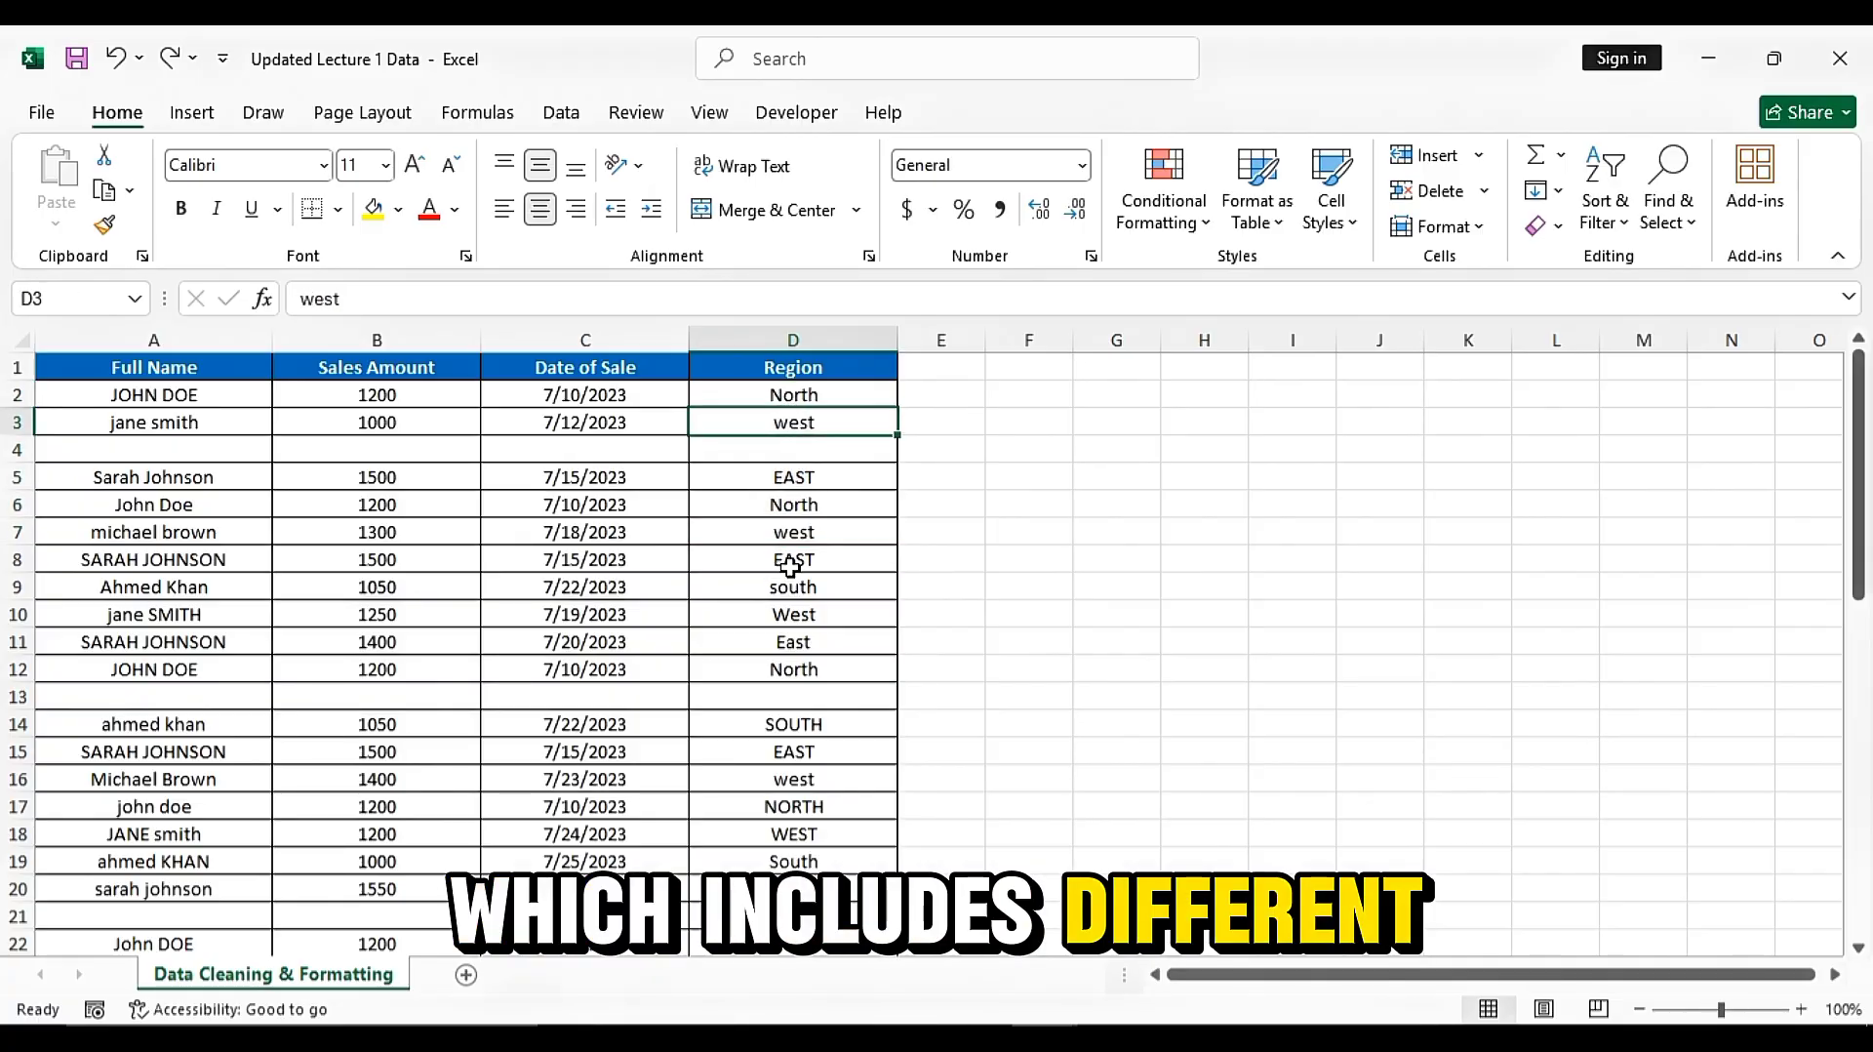
{"action": "left_click", "coordinate": [798, 560]}
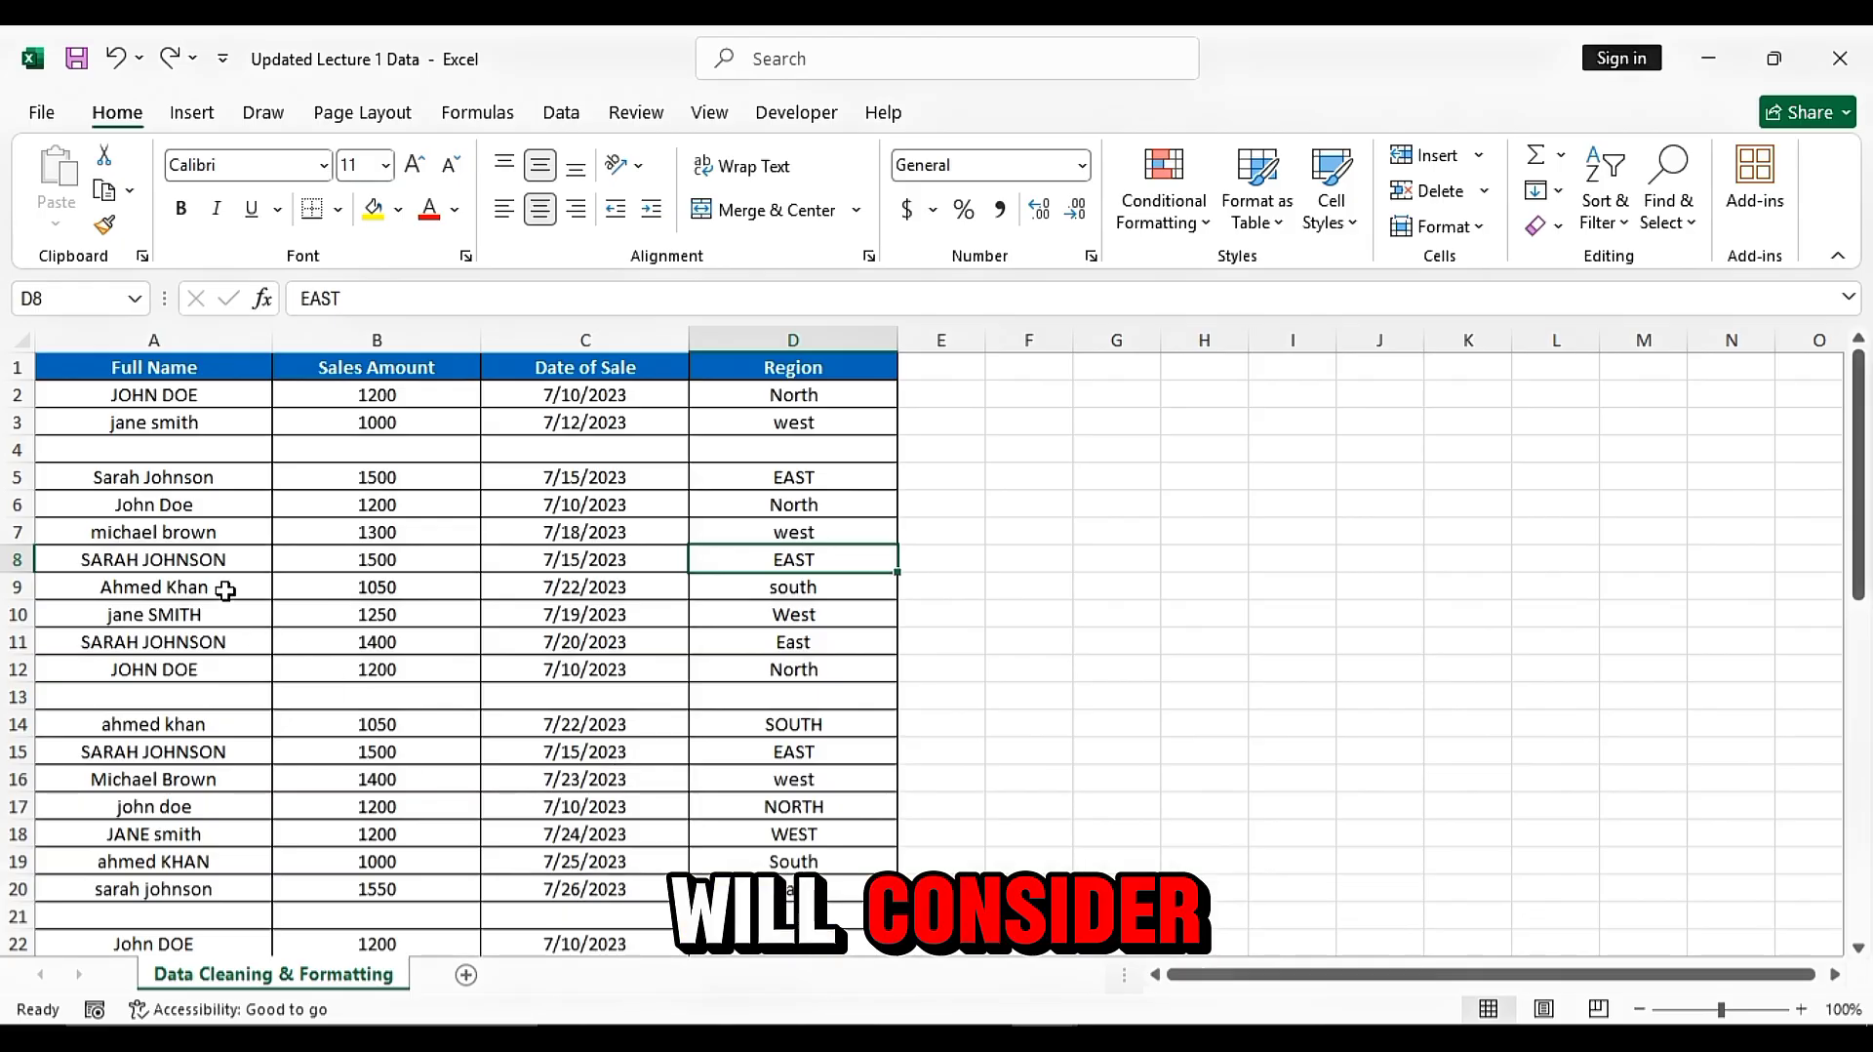
{"action": "left_click", "coordinate": [116, 366]}
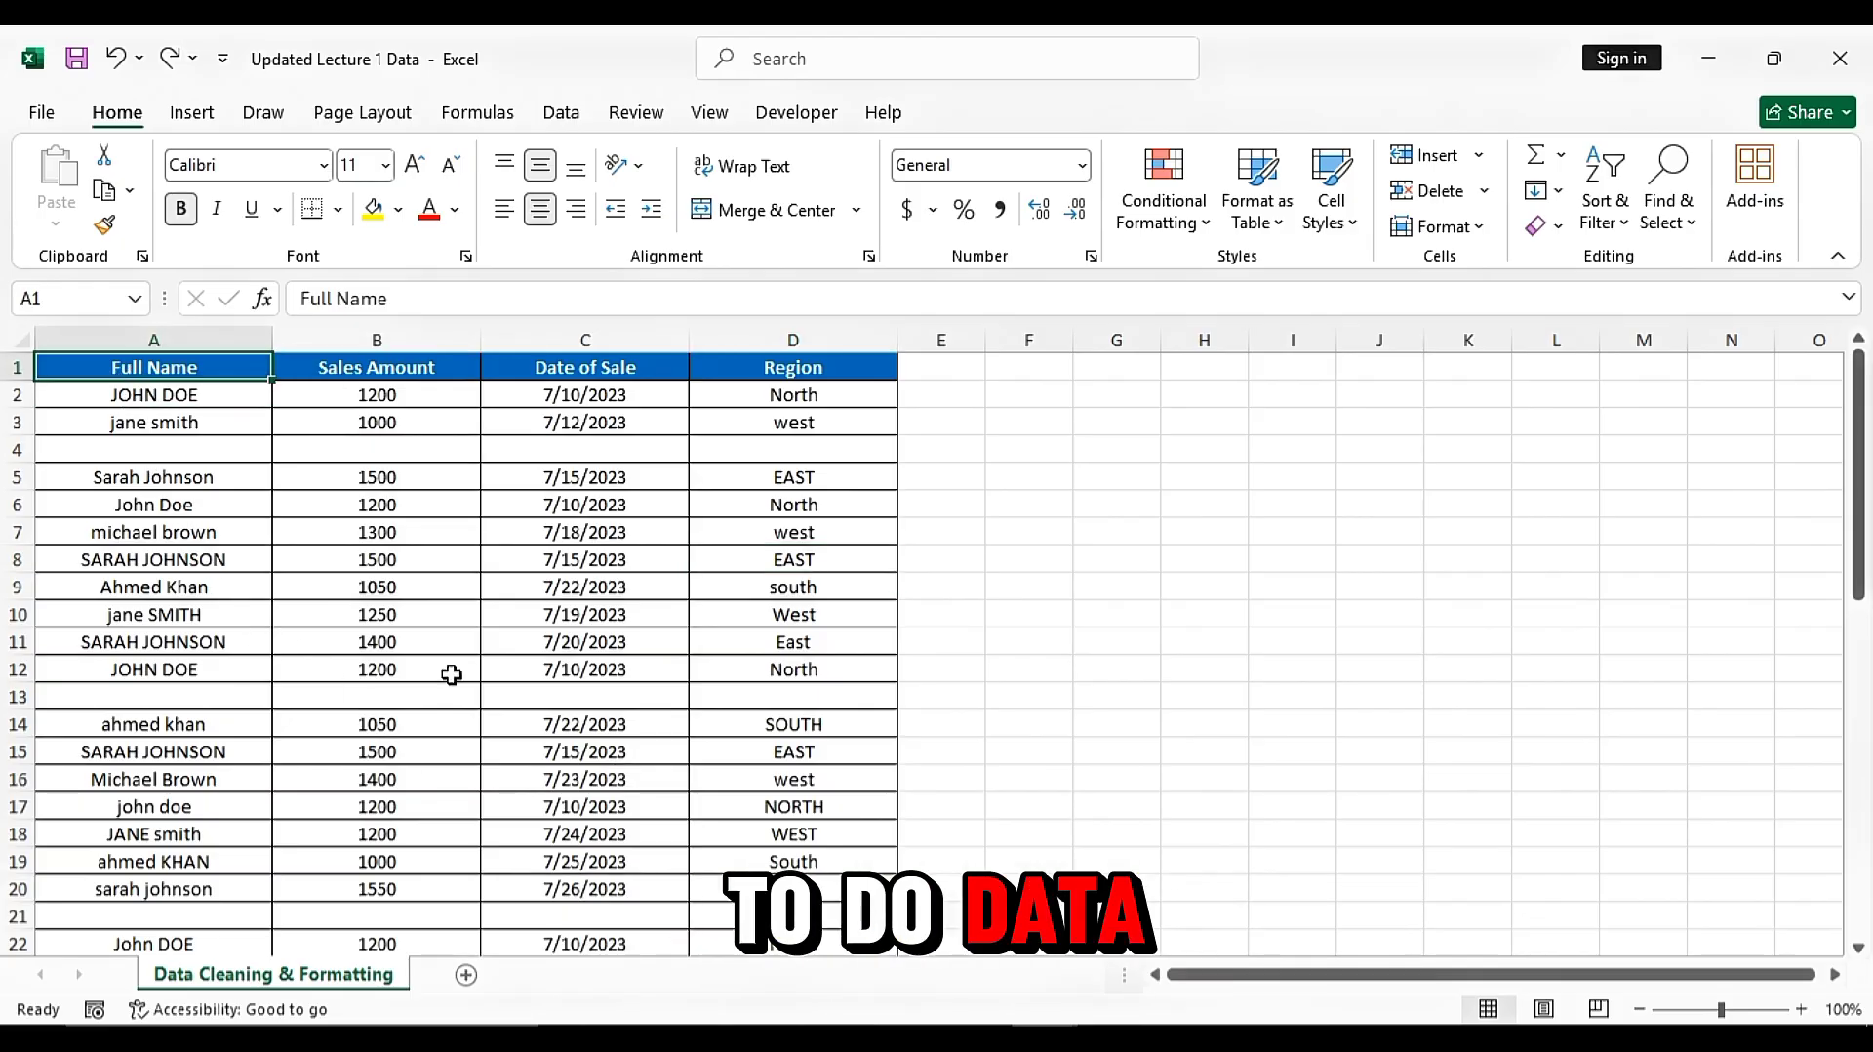
Select the whole data range A1:D49 and convert it into a table with headers
{"action": "key", "text": "ctrl+shift+Right"}
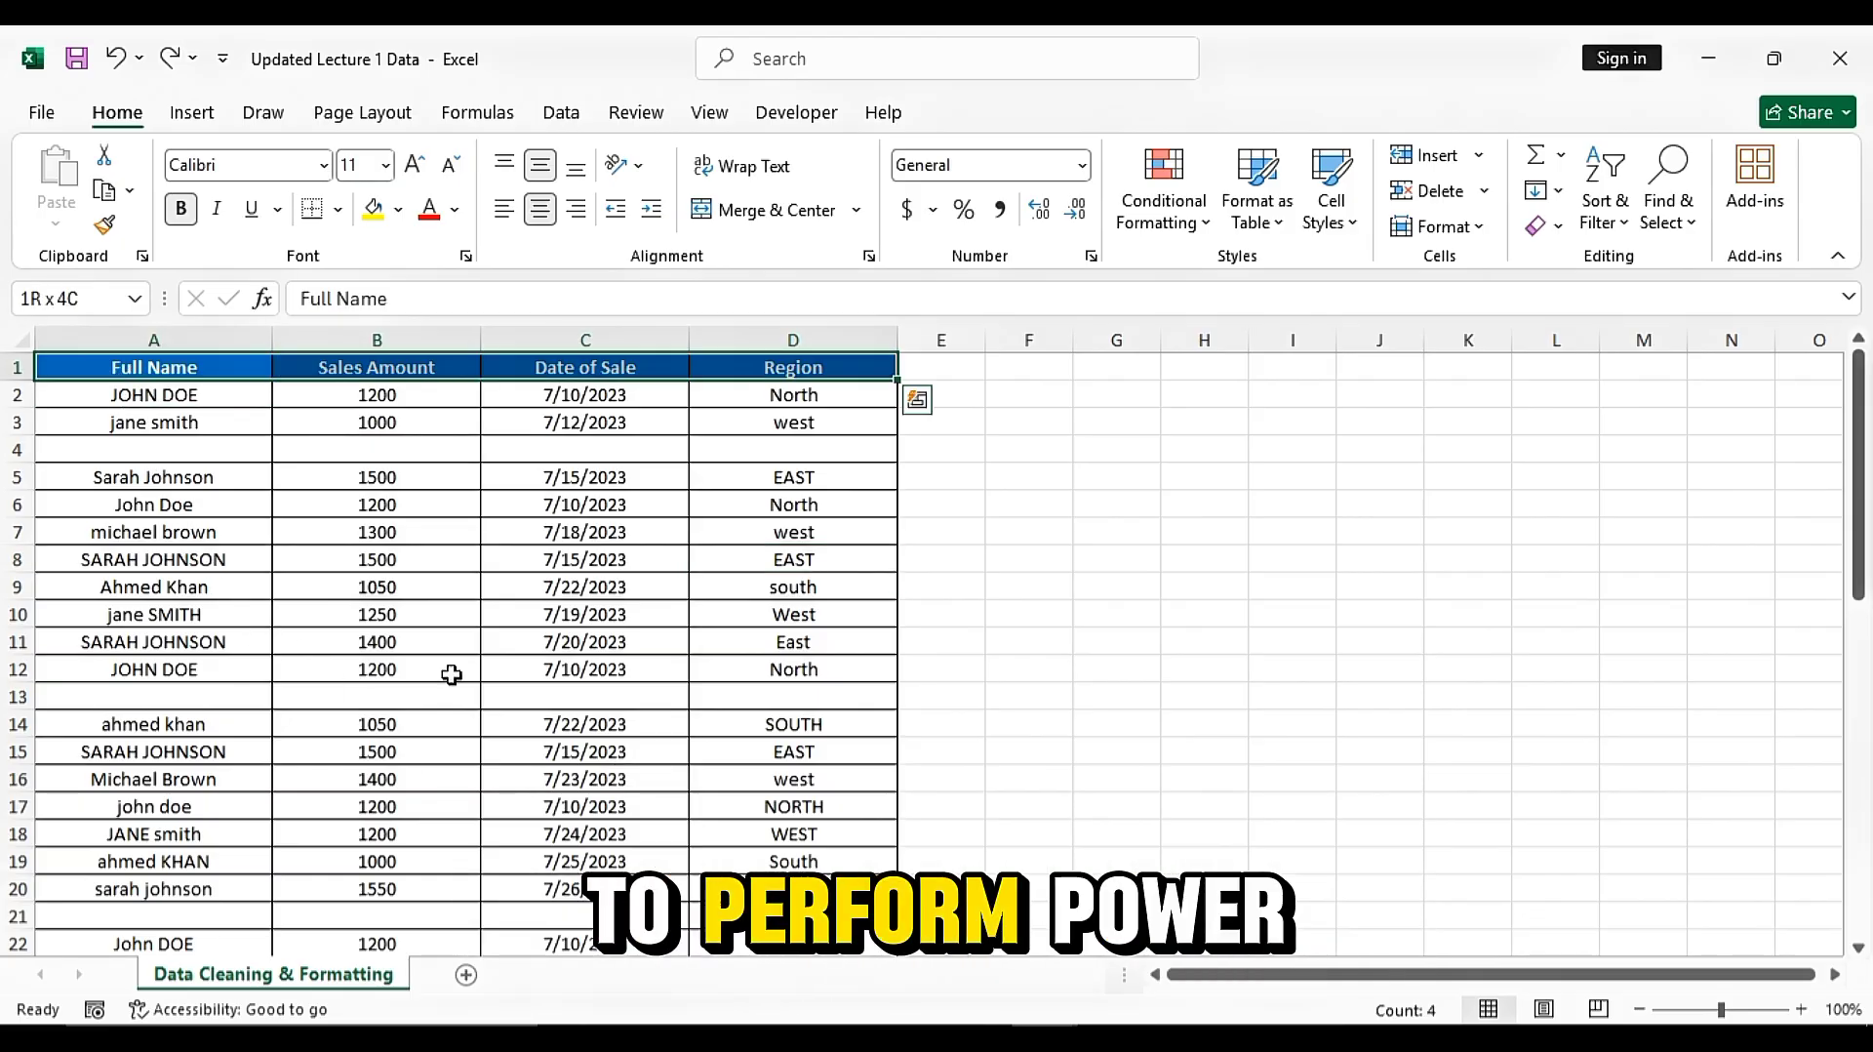
{"action": "key", "text": "shift+Down"}
{"action": "key", "text": "shift+Down"}
{"action": "key", "text": "shift+Down"}
{"action": "key", "text": "shift+Down"}
{"action": "key", "text": "shift+Down"}
{"action": "key", "text": "shift+Down"}
{"action": "key", "text": "shift+Down"}
{"action": "key", "text": "shift+Down"}
{"action": "key", "text": "shift+Down"}
{"action": "key", "text": "shift+Down"}
{"action": "key", "text": "shift+Down"}
{"action": "key", "text": "shift+Down"}
{"action": "key", "text": "shift+Down"}
{"action": "key", "text": "shift+Down"}
{"action": "key", "text": "shift+Down"}
{"action": "key", "text": "shift+Down"}
{"action": "key", "text": "shift+Down"}
{"action": "key", "text": "shift+Down"}
{"action": "key", "text": "shift+Down"}
{"action": "key", "text": "shift+Down"}
{"action": "key", "text": "shift+Down"}
{"action": "key", "text": "shift+Down"}
{"action": "key", "text": "shift+Down"}
{"action": "key", "text": "shift+Down"}
{"action": "key", "text": "shift+Down"}
{"action": "key", "text": "shift+Down"}
{"action": "key", "text": "shift+Down"}
{"action": "key", "text": "shift+Down"}
{"action": "key", "text": "shift+Down"}
{"action": "key", "text": "shift+Down"}
{"action": "key", "text": "shift+Down"}
{"action": "key", "text": "shift+Down"}
{"action": "key", "text": "shift+Down"}
{"action": "key", "text": "shift+Down"}
{"action": "key", "text": "shift+Down"}
{"action": "key", "text": "shift+Down"}
{"action": "key", "text": "shift+Down"}
{"action": "key", "text": "shift+Down"}
{"action": "key", "text": "shift+Down"}
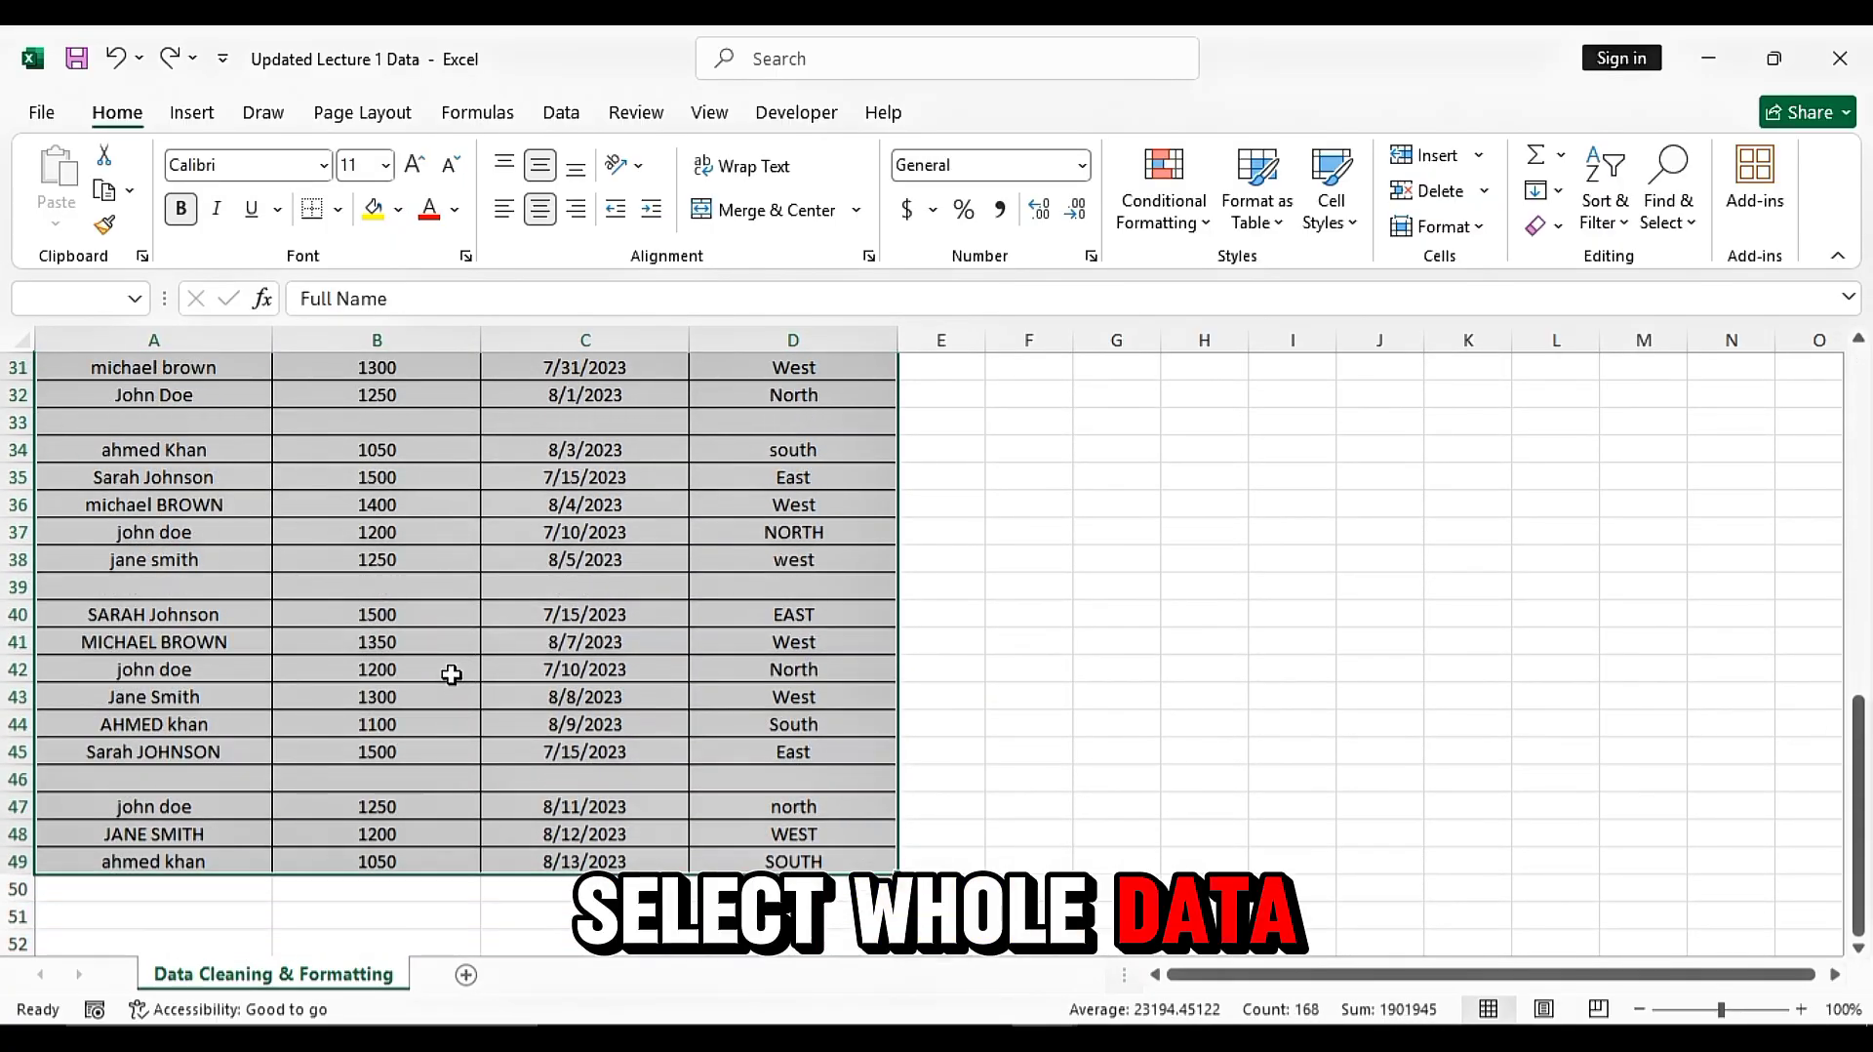
{"action": "scroll", "coordinate": [707, 647], "scroll_direction": "up", "scroll_amount": 10}
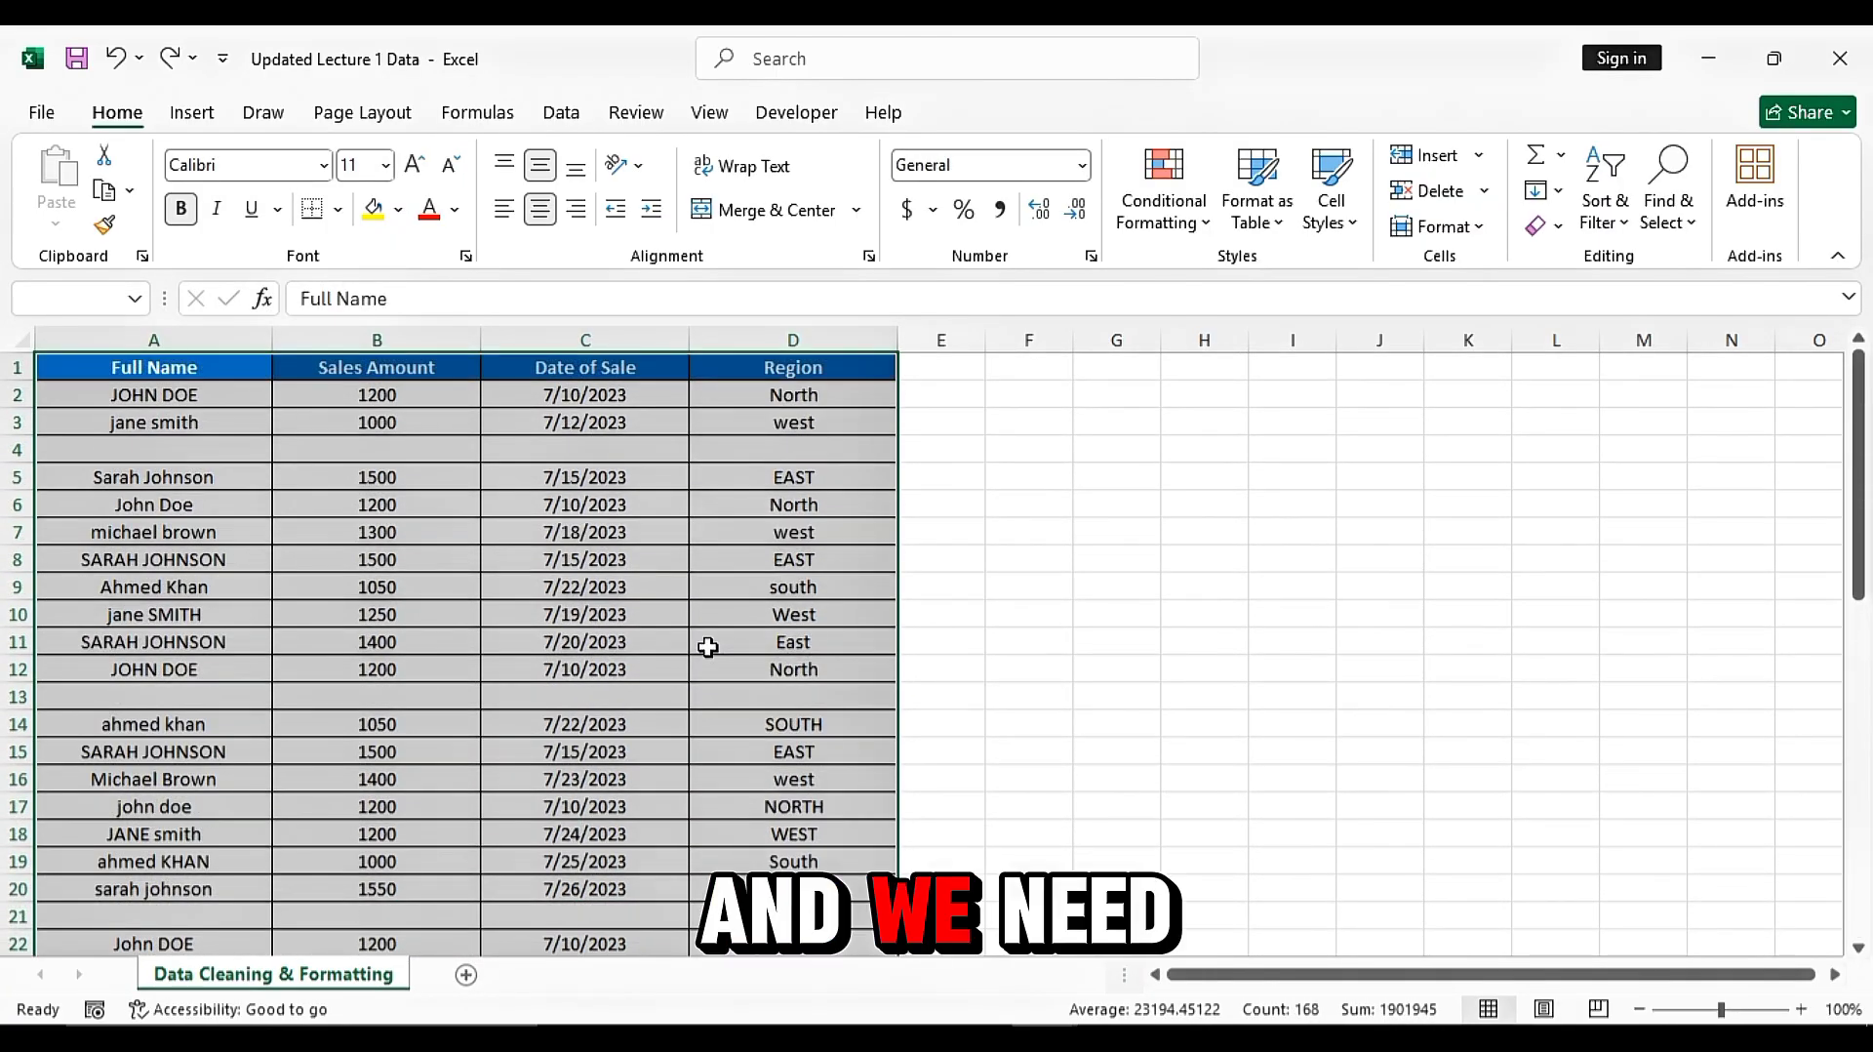
{"action": "key", "text": "ctrl+t"}
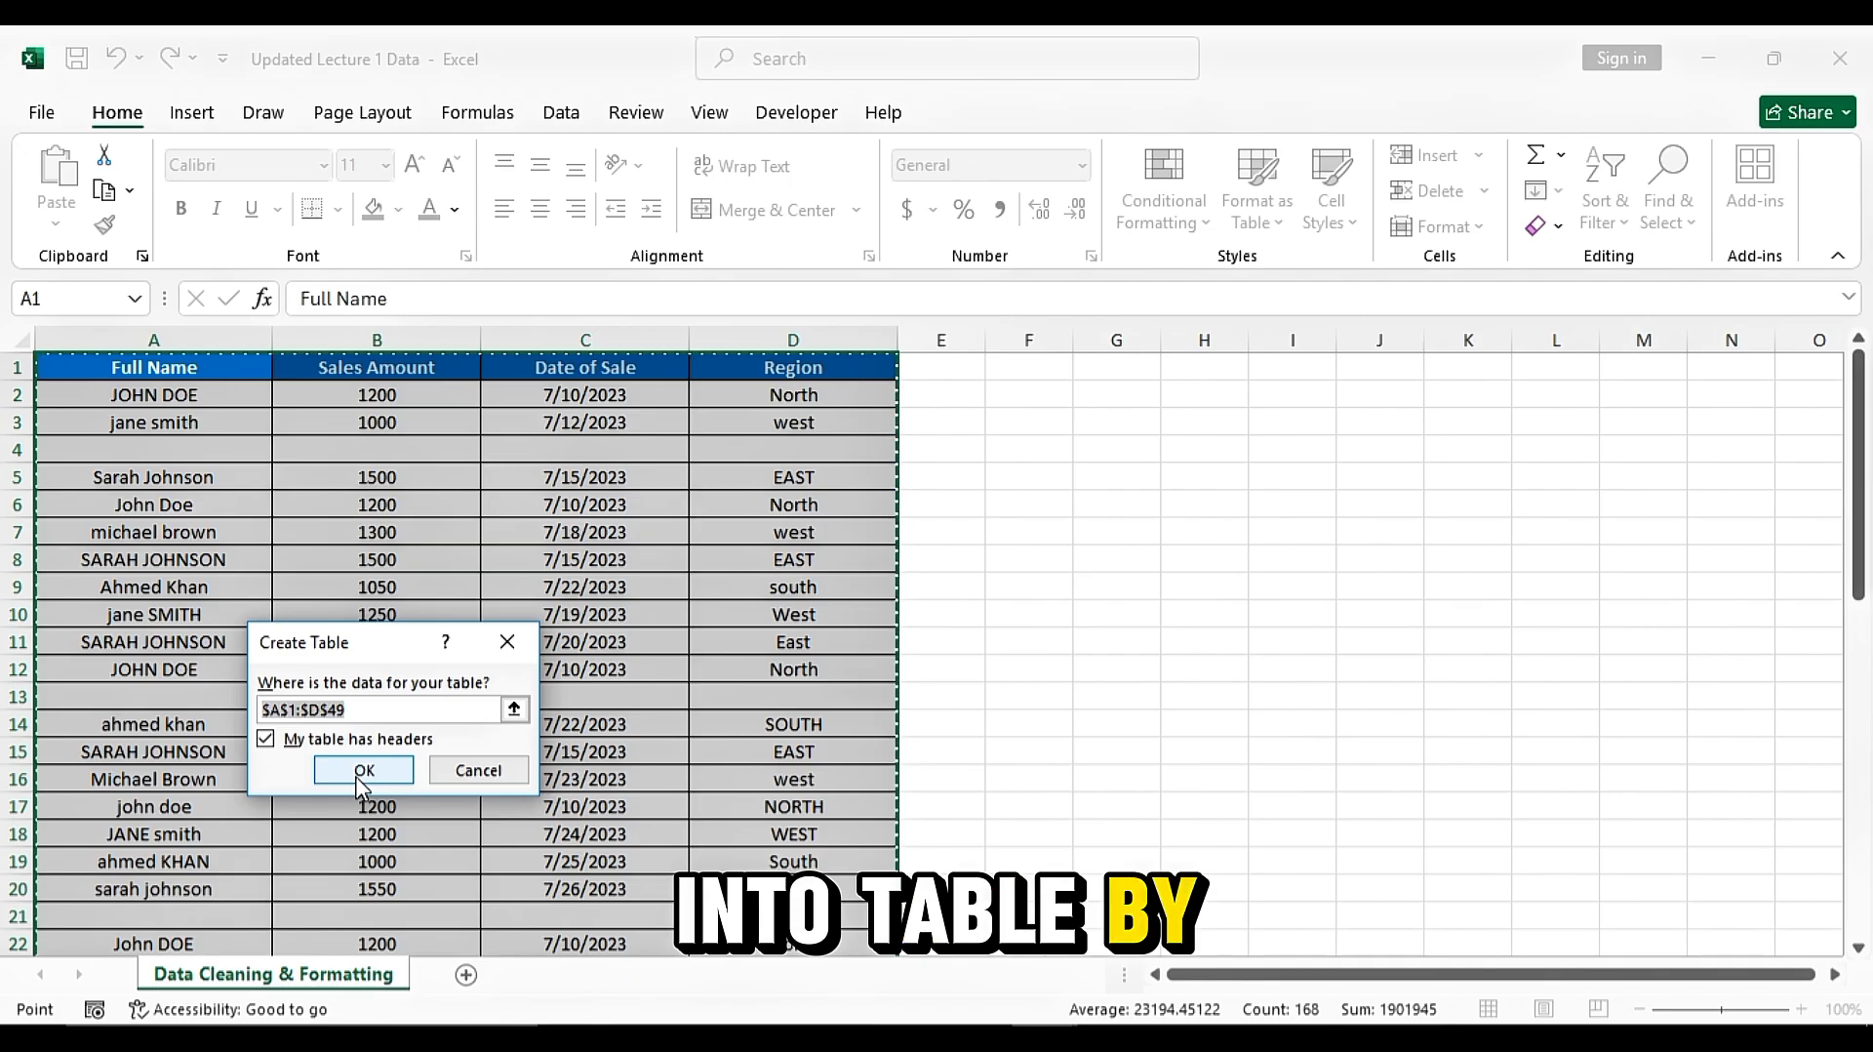
{"action": "left_click", "coordinate": [363, 772]}
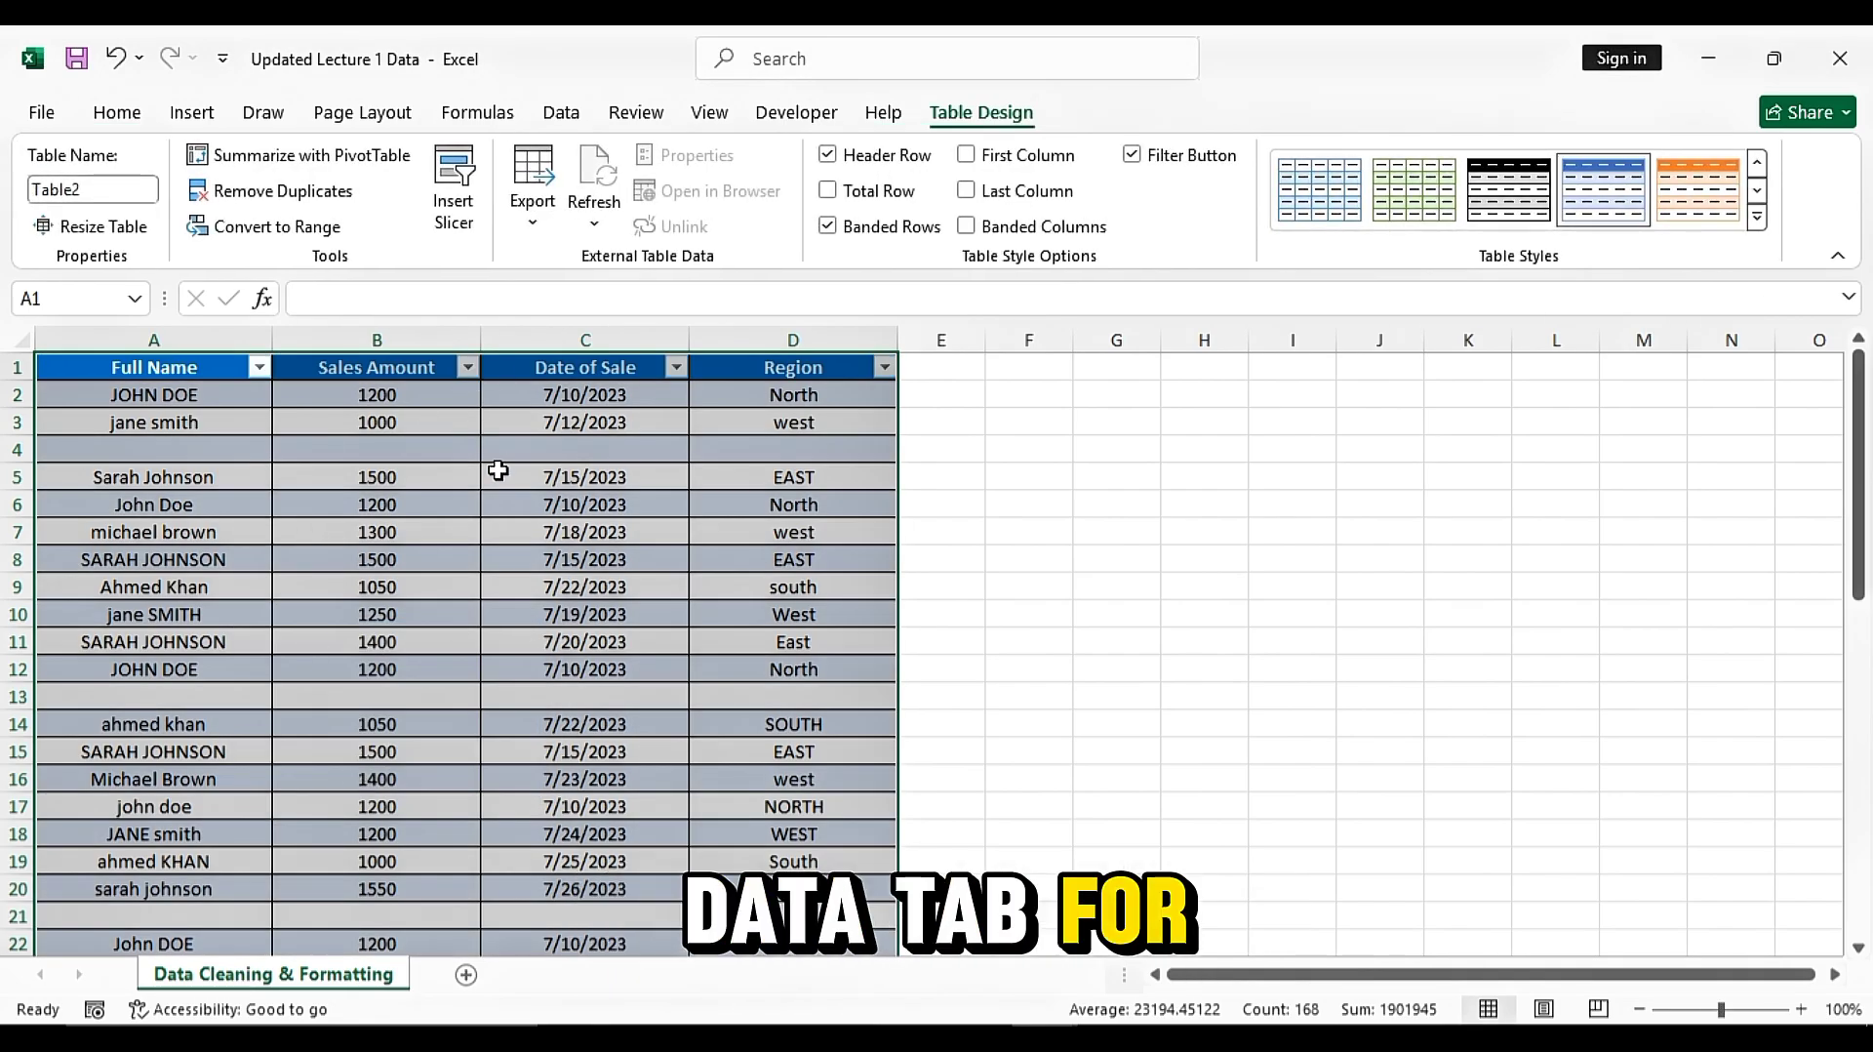
Load the table into the Power Query Editor from the table range and maximize the editor window
{"action": "left_click", "coordinate": [117, 113]}
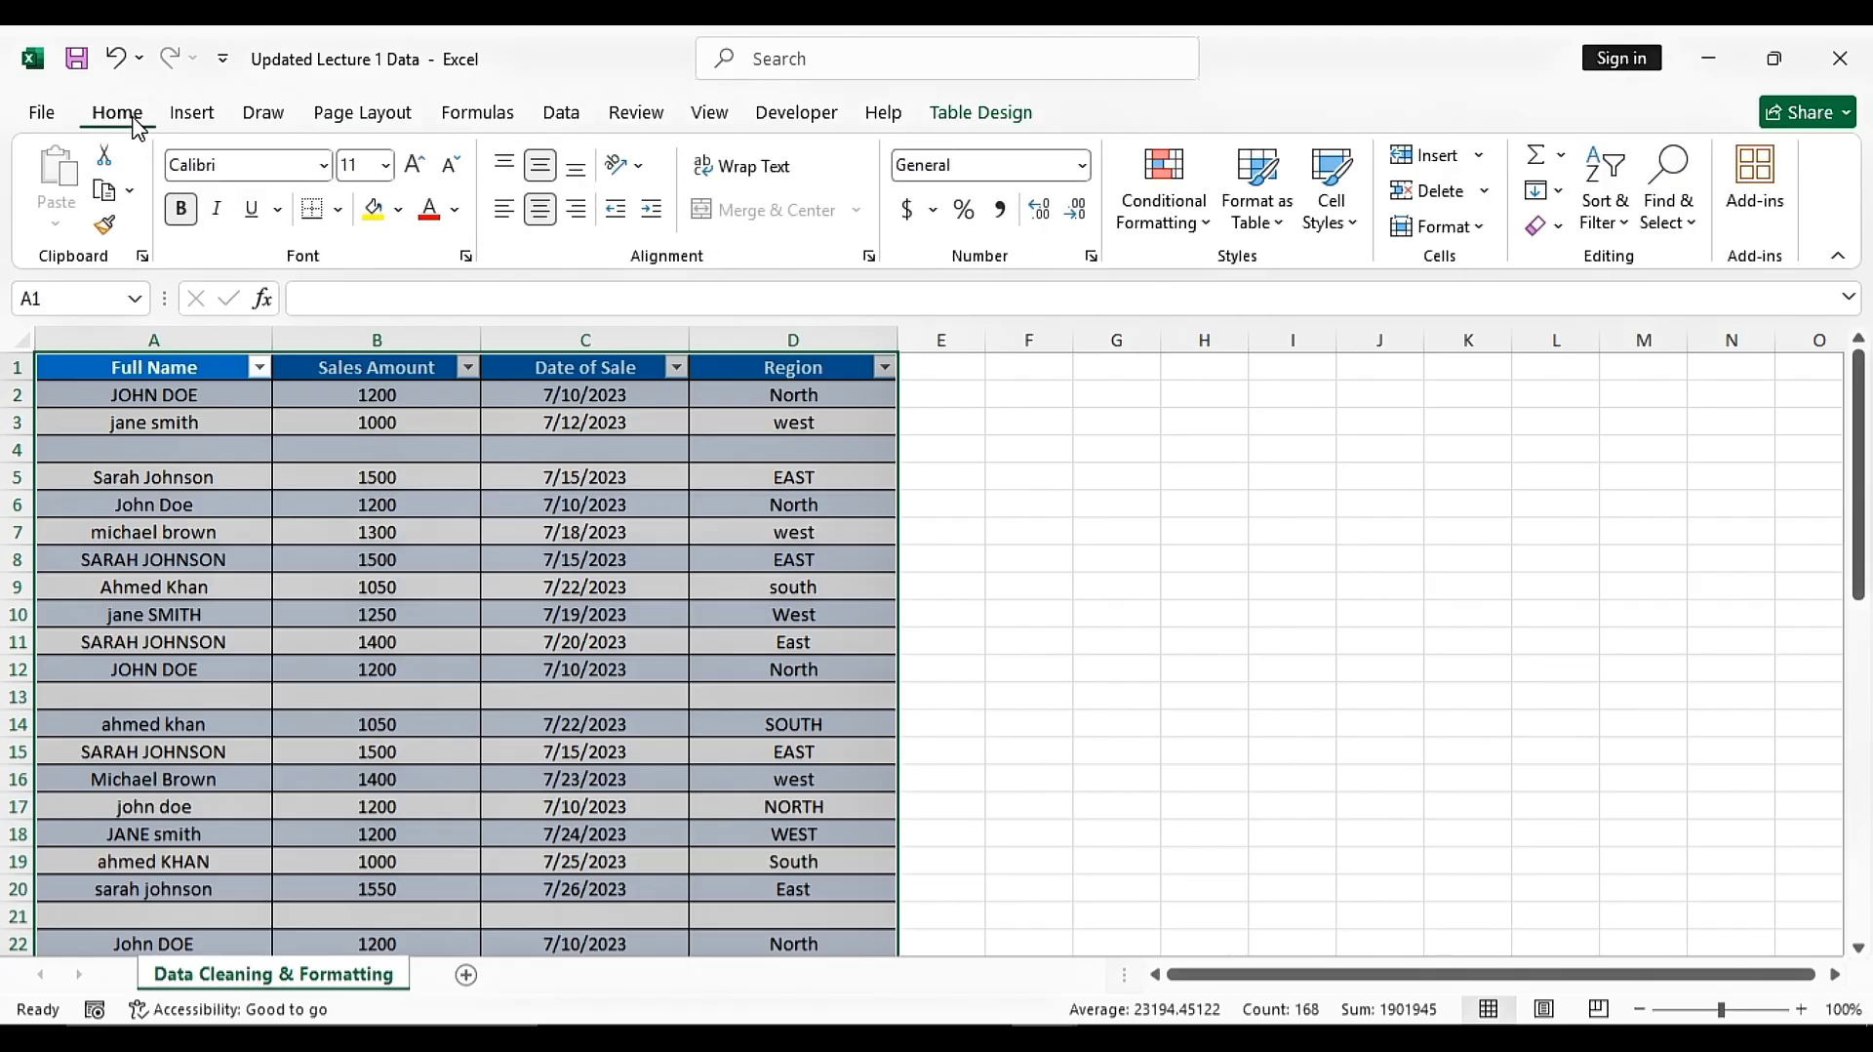
{"action": "left_click", "coordinate": [561, 116]}
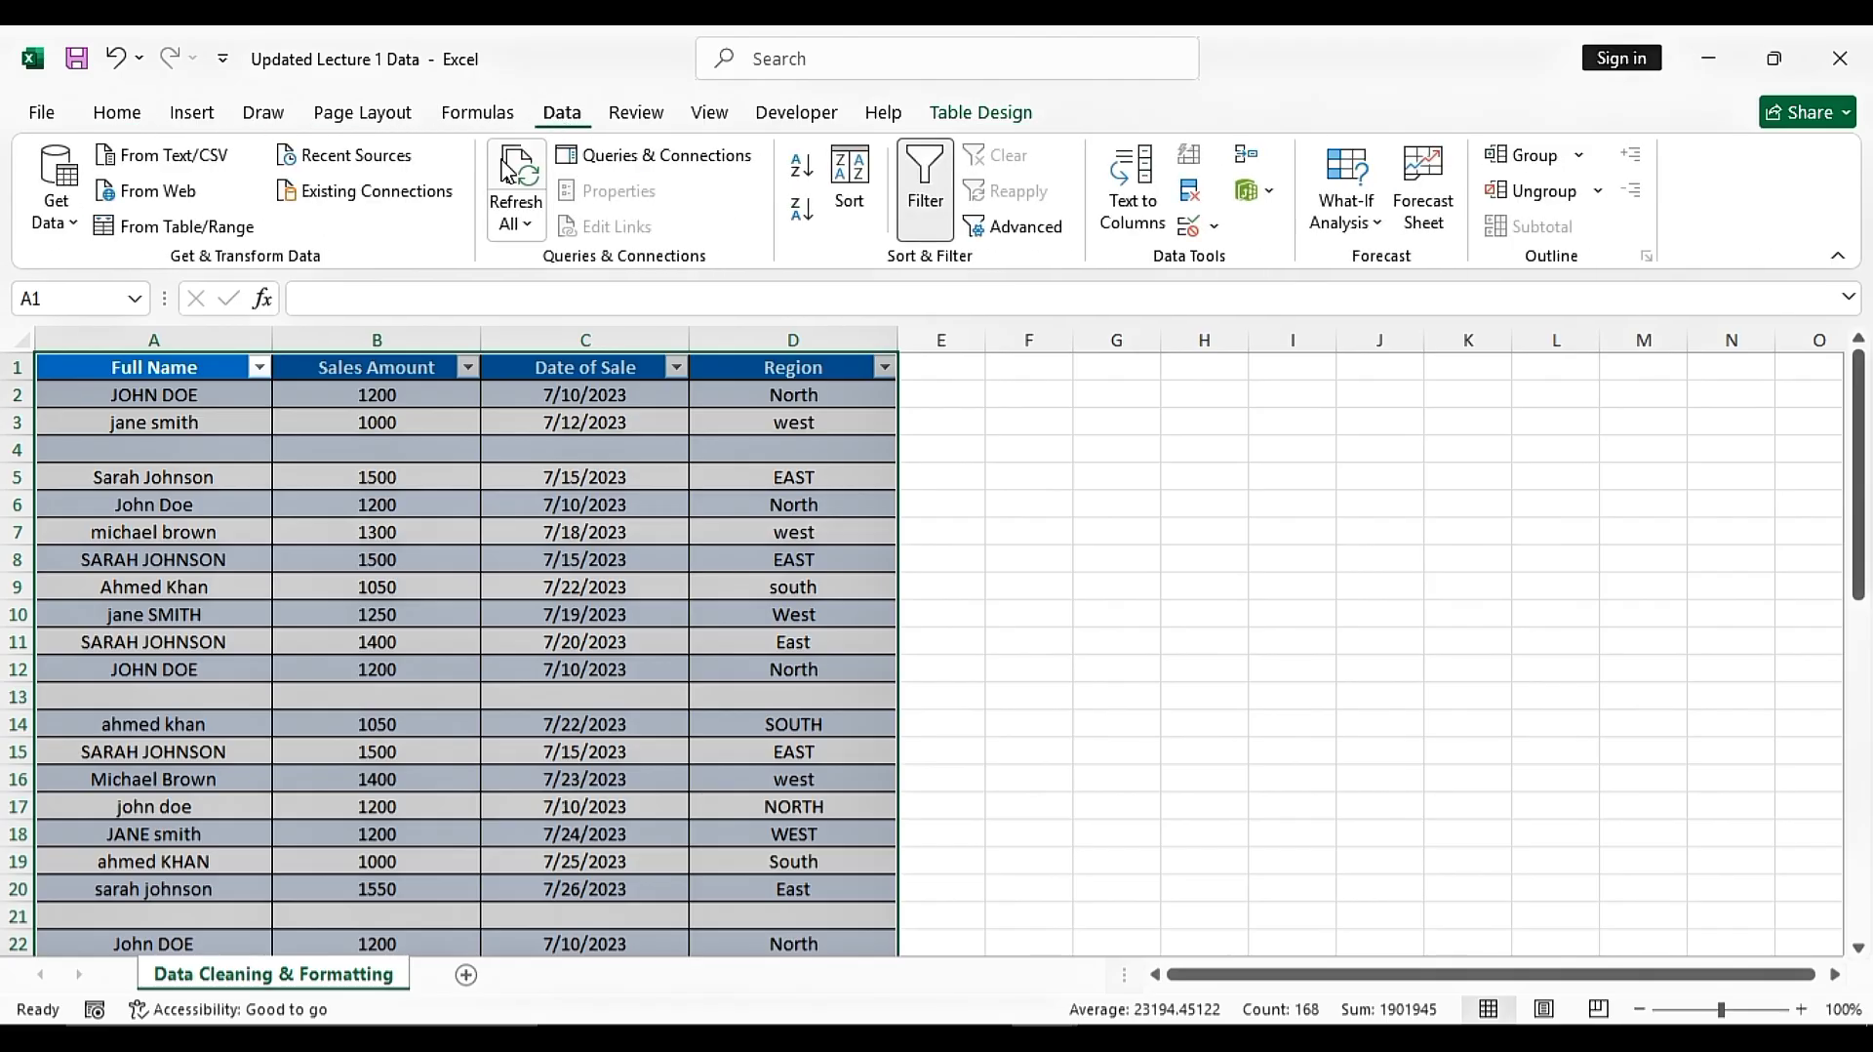
{"action": "left_click", "coordinate": [206, 234]}
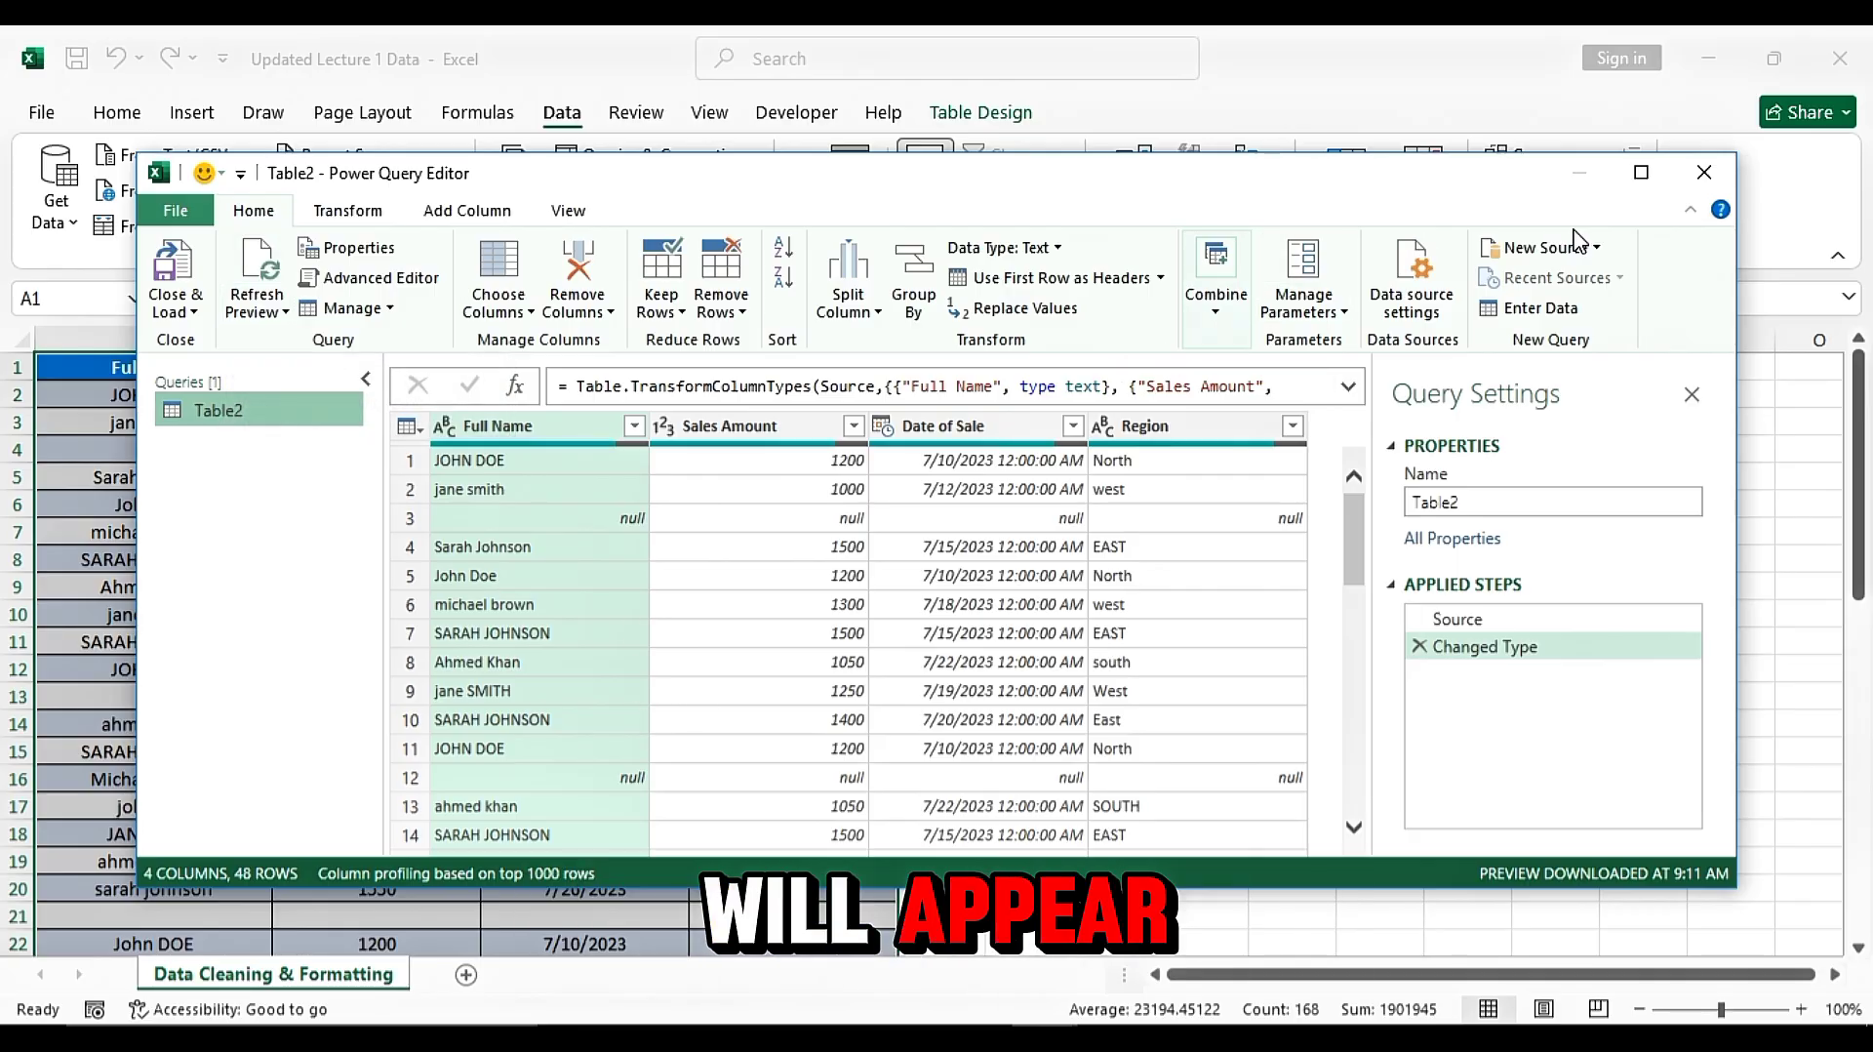
{"action": "left_click", "coordinate": [1641, 173]}
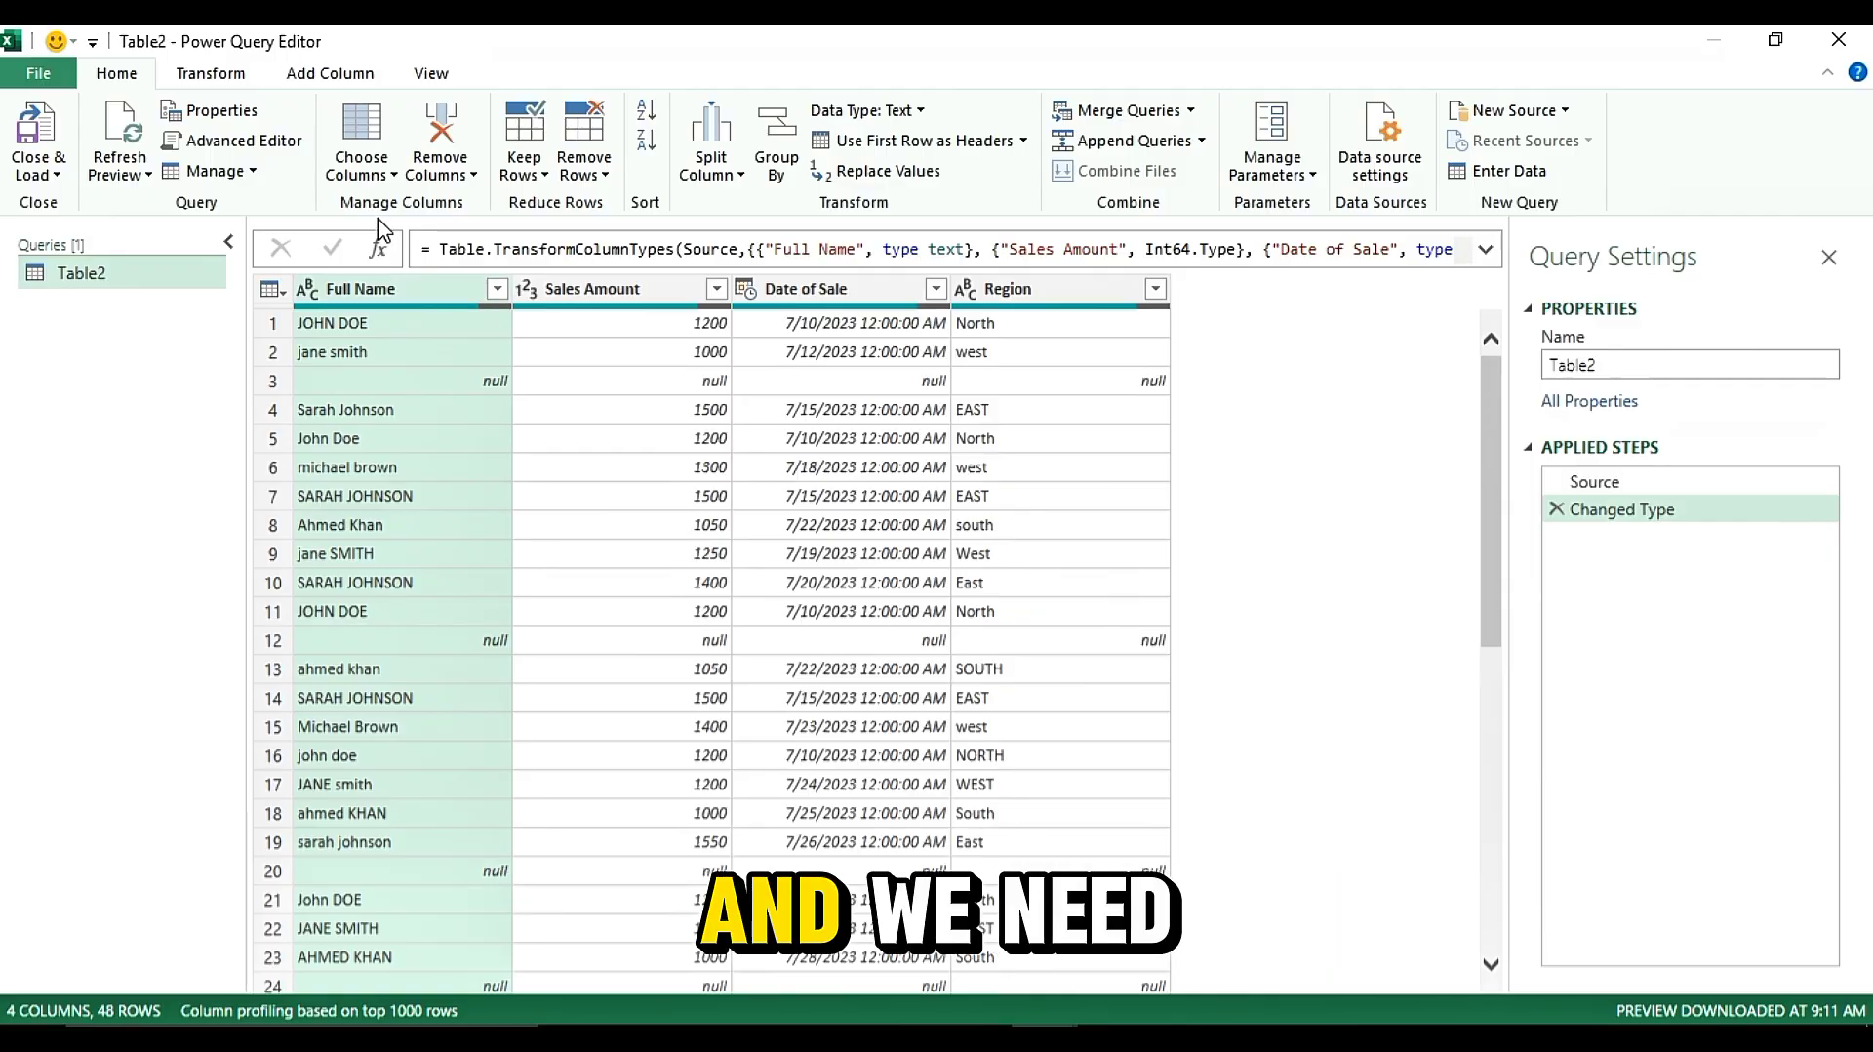
Convert the Full Name column to UPPERCASE
{"action": "left_click", "coordinate": [221, 81]}
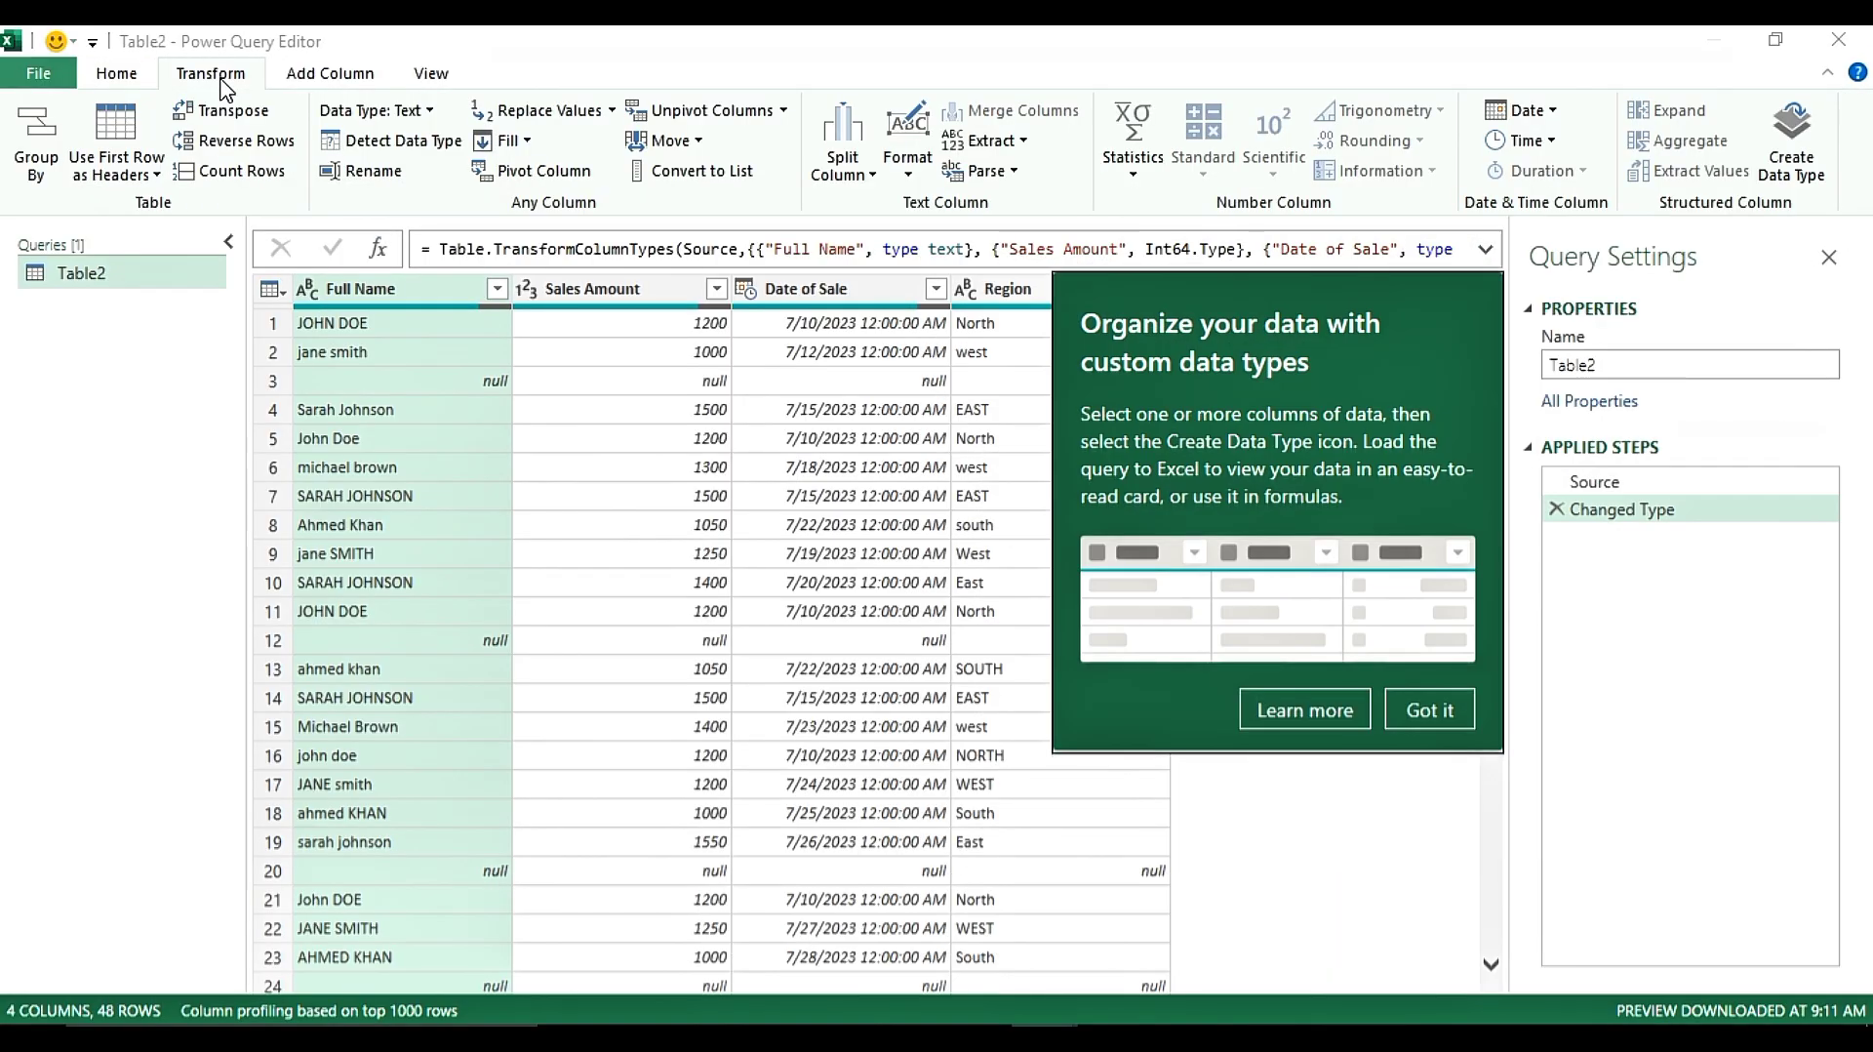
{"action": "left_click", "coordinate": [1417, 704]}
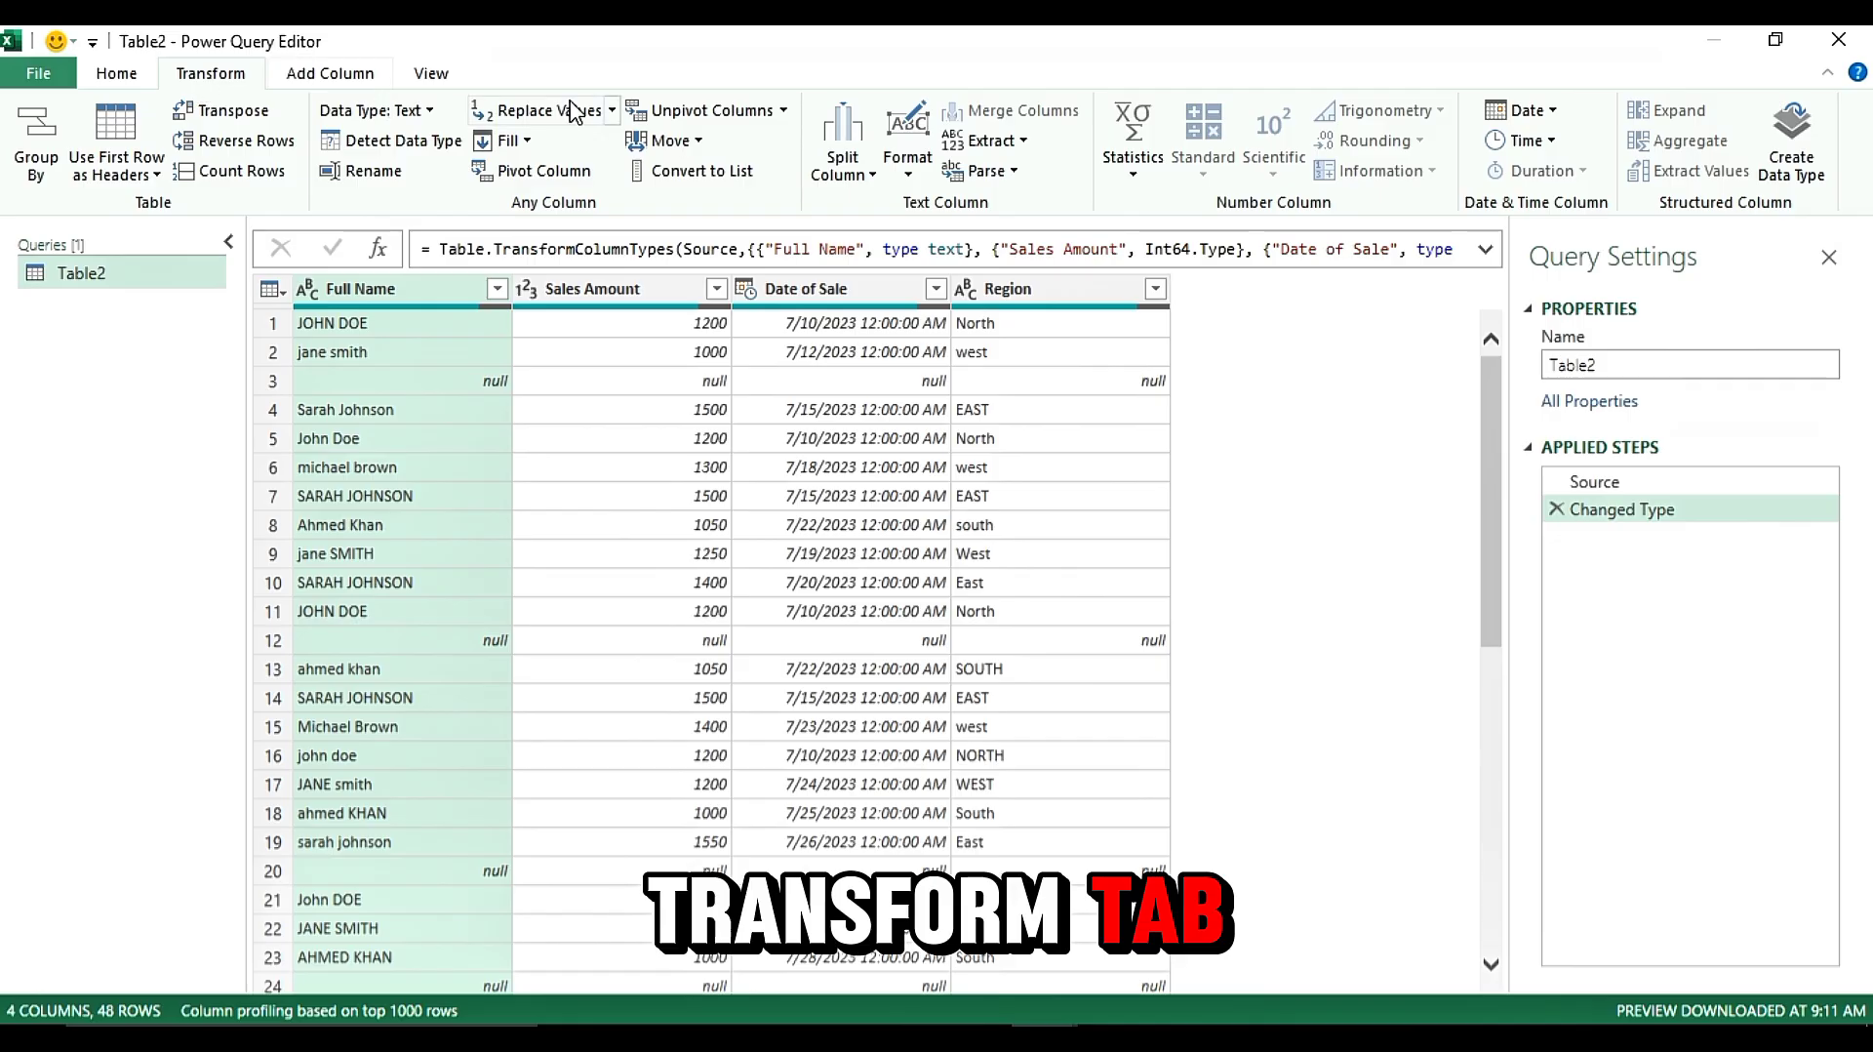
{"action": "left_click", "coordinate": [908, 177]}
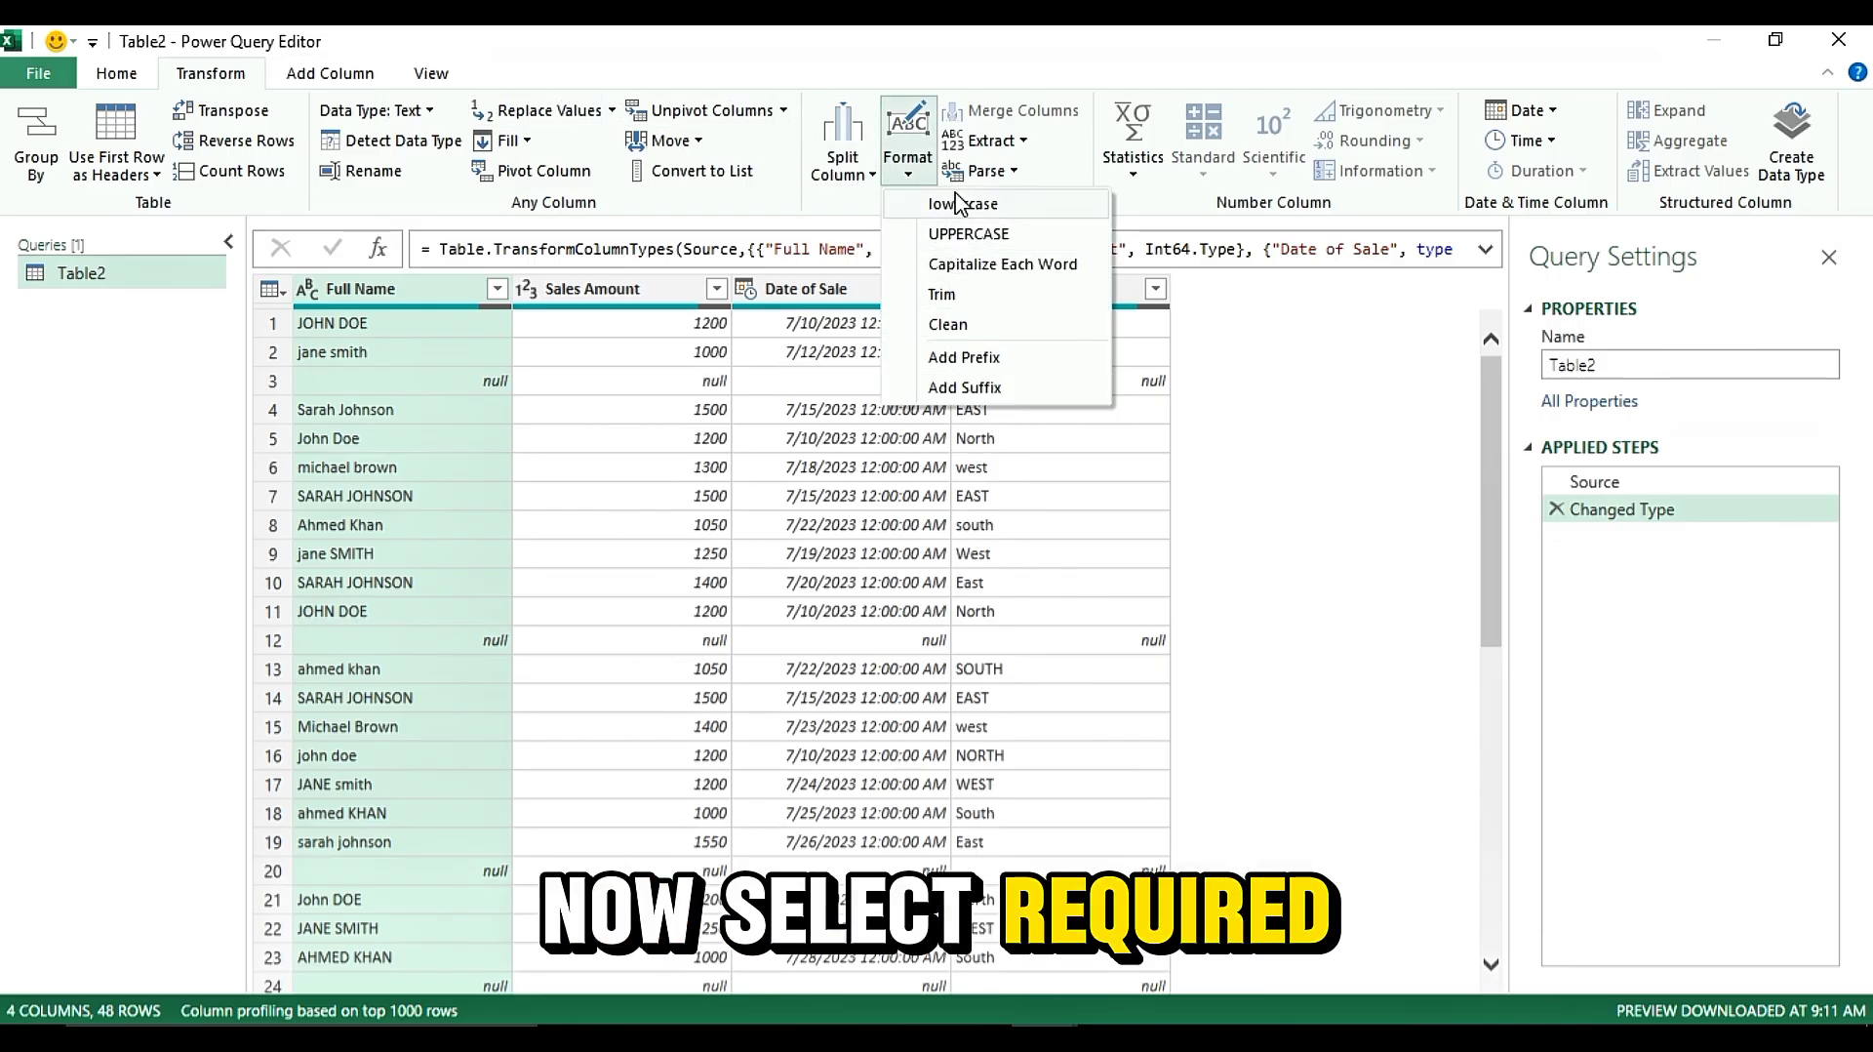
{"action": "left_click", "coordinate": [959, 237]}
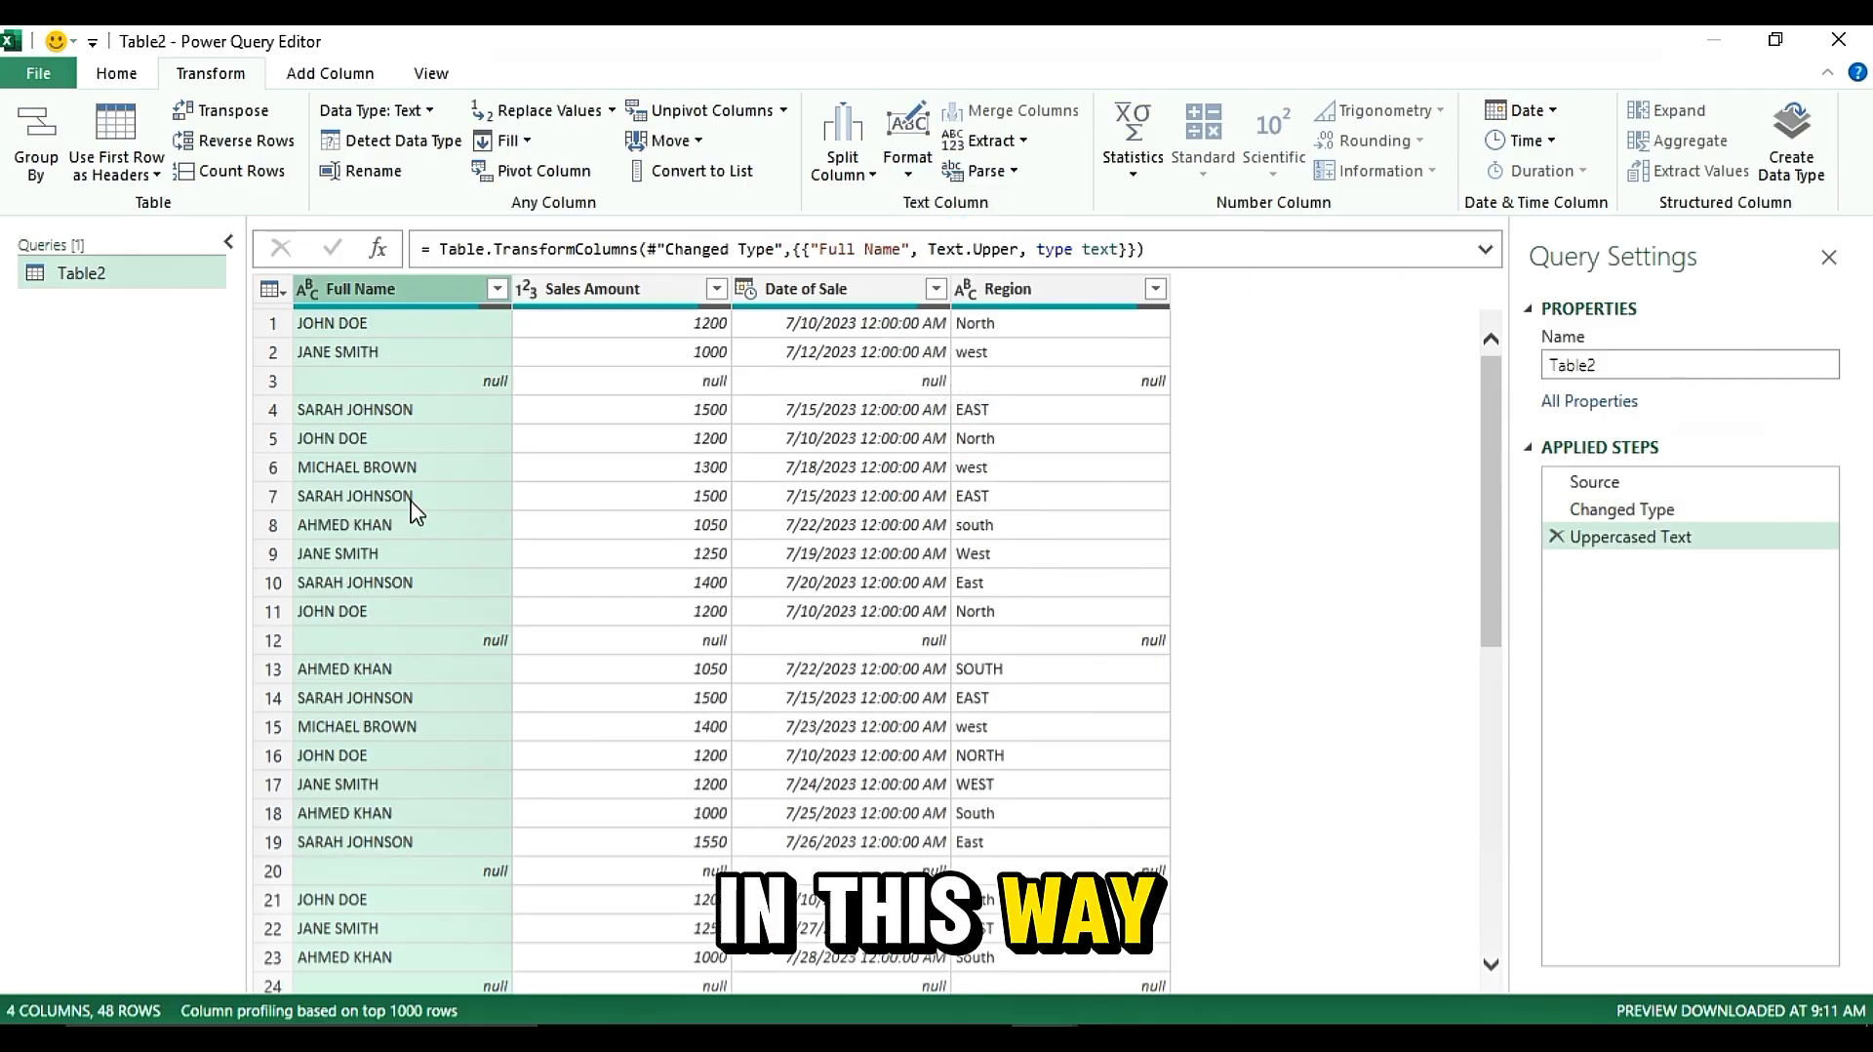
Convert the Region column to UPPERCASE as well
{"action": "left_click", "coordinate": [631, 411]}
{"action": "left_click", "coordinate": [1040, 290]}
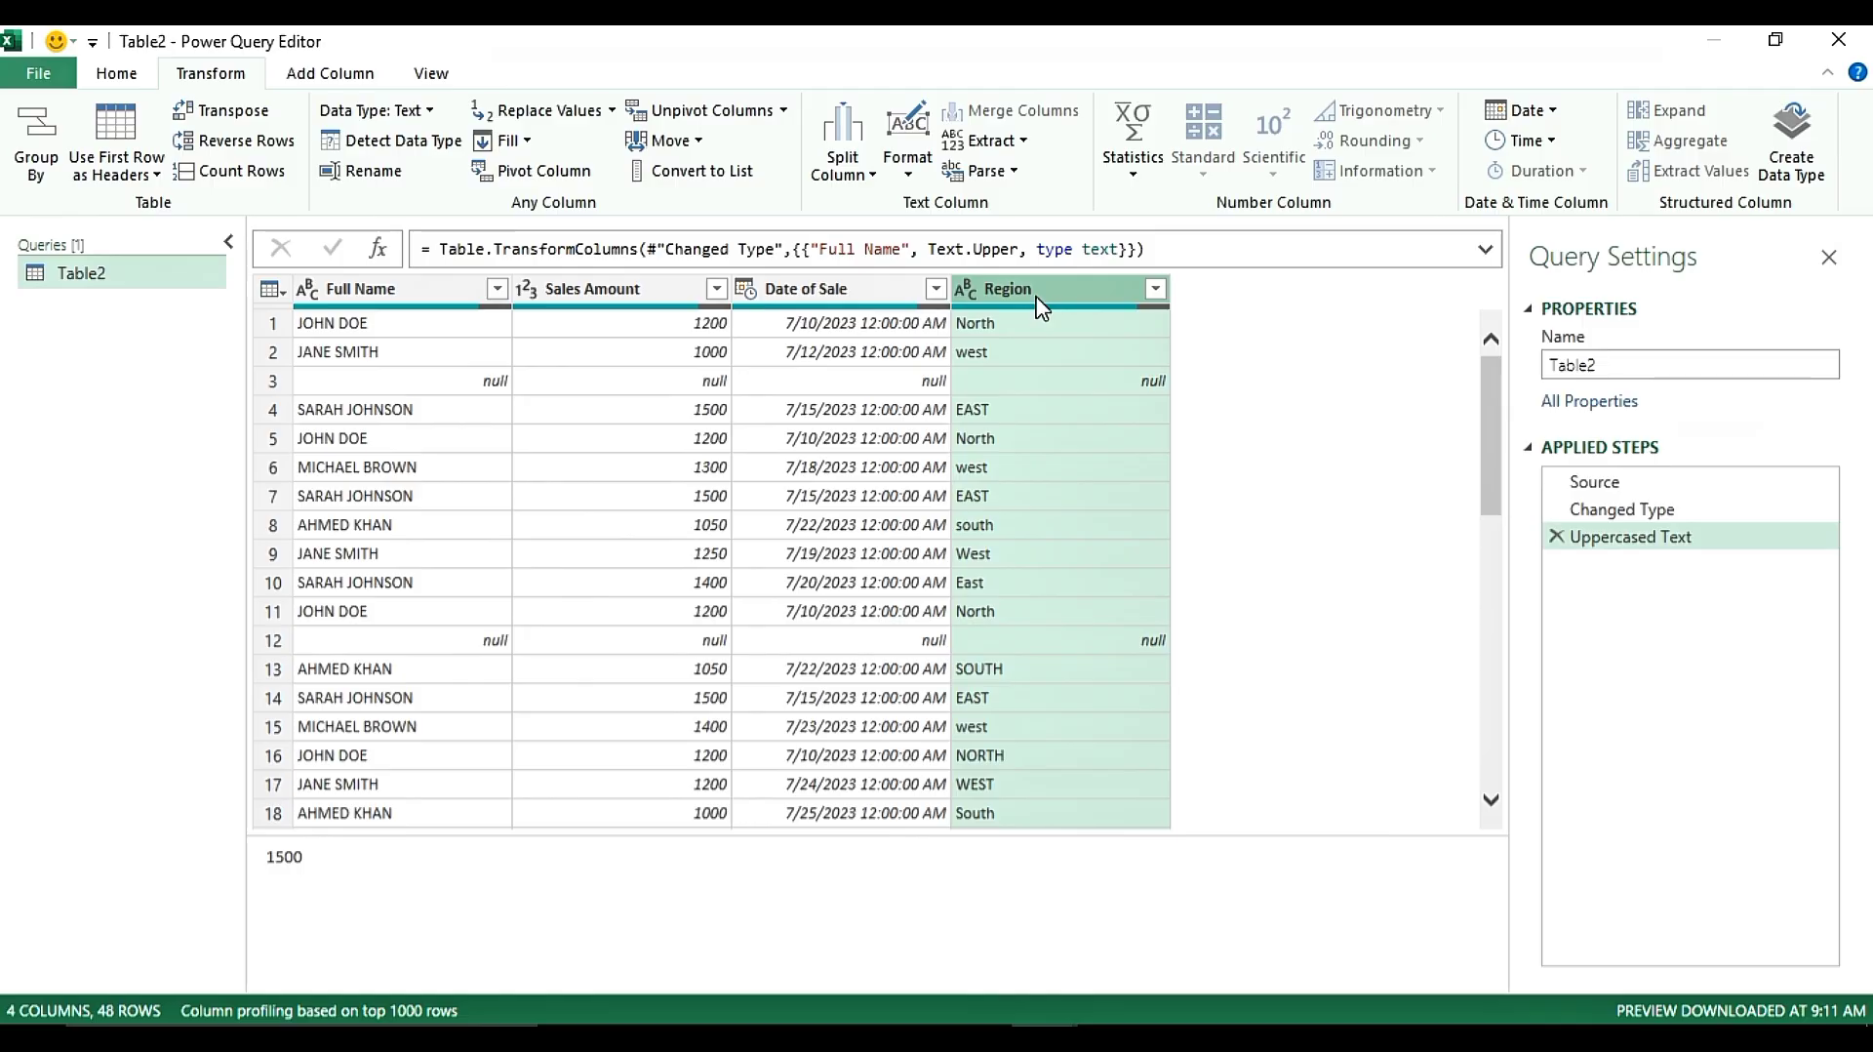
{"action": "left_click", "coordinate": [917, 186]}
{"action": "left_click", "coordinate": [950, 235]}
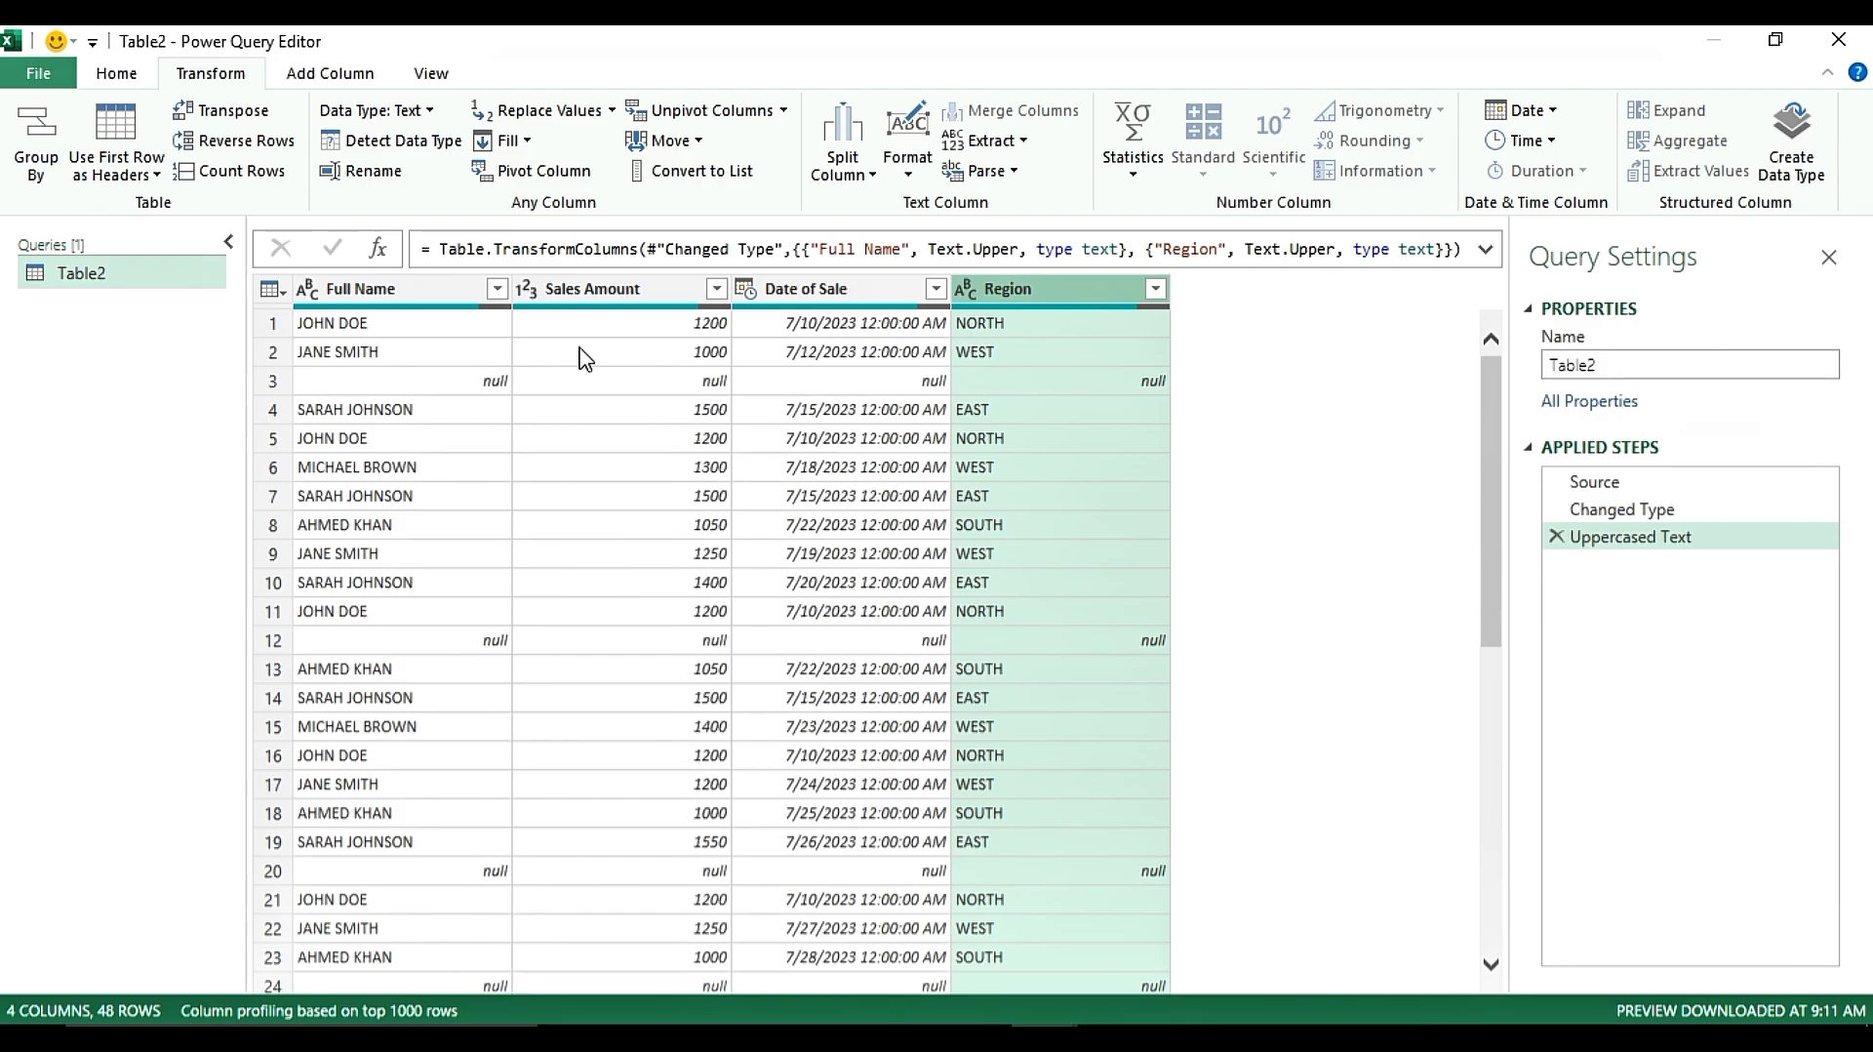
Set the Sales Amount column's data type to Whole Number
{"action": "left_click", "coordinate": [592, 289]}
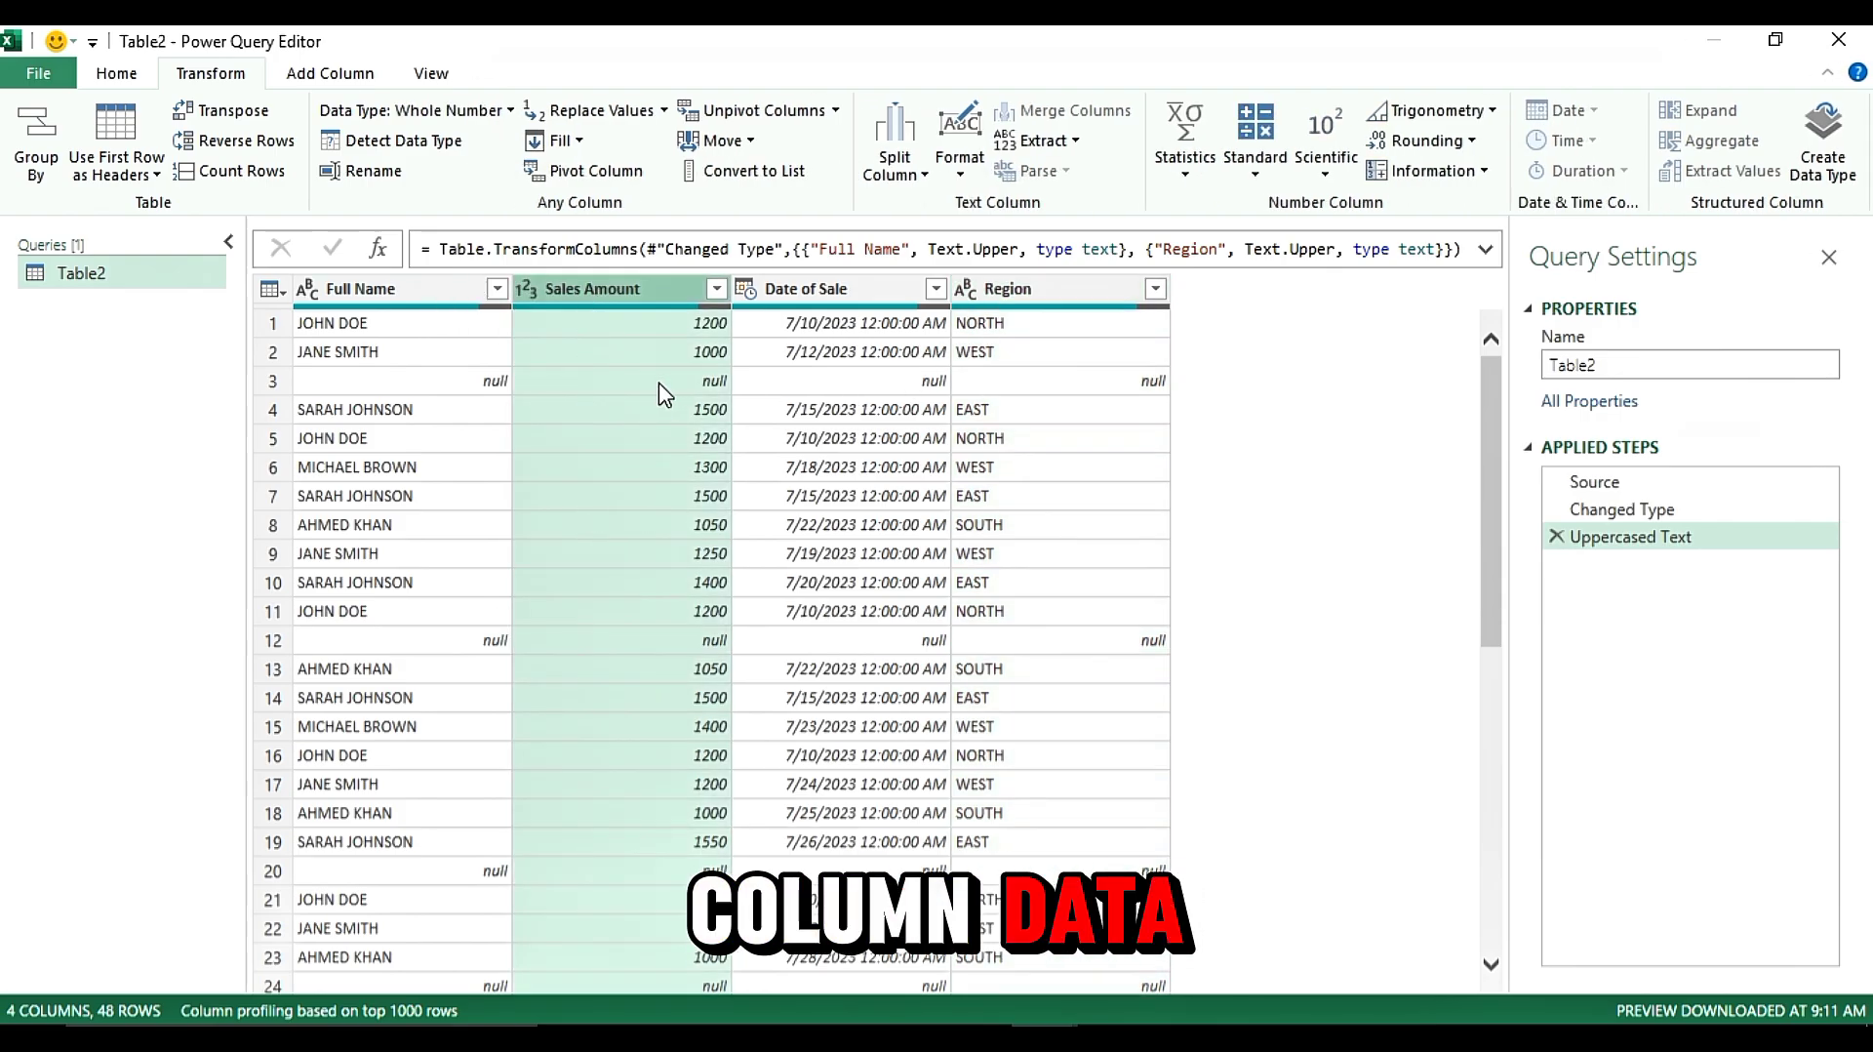
{"action": "left_click", "coordinate": [436, 113]}
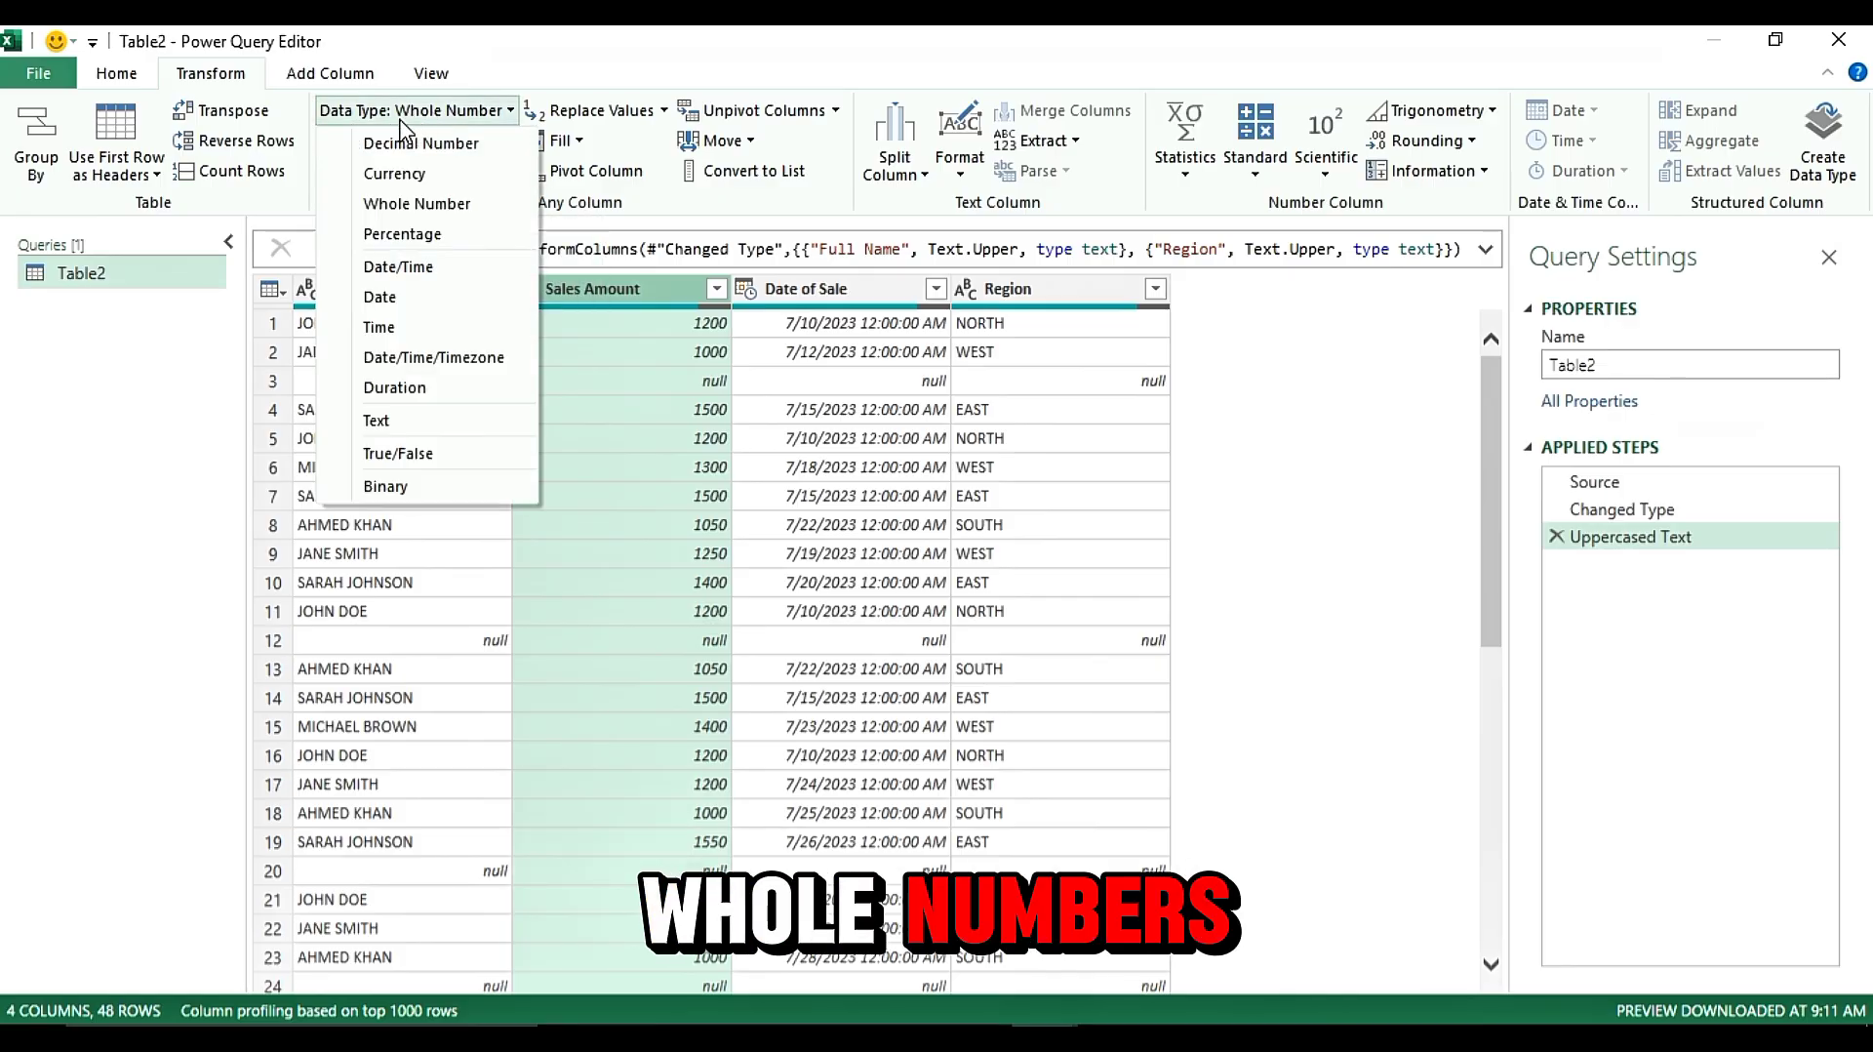
{"action": "left_click", "coordinate": [395, 203]}
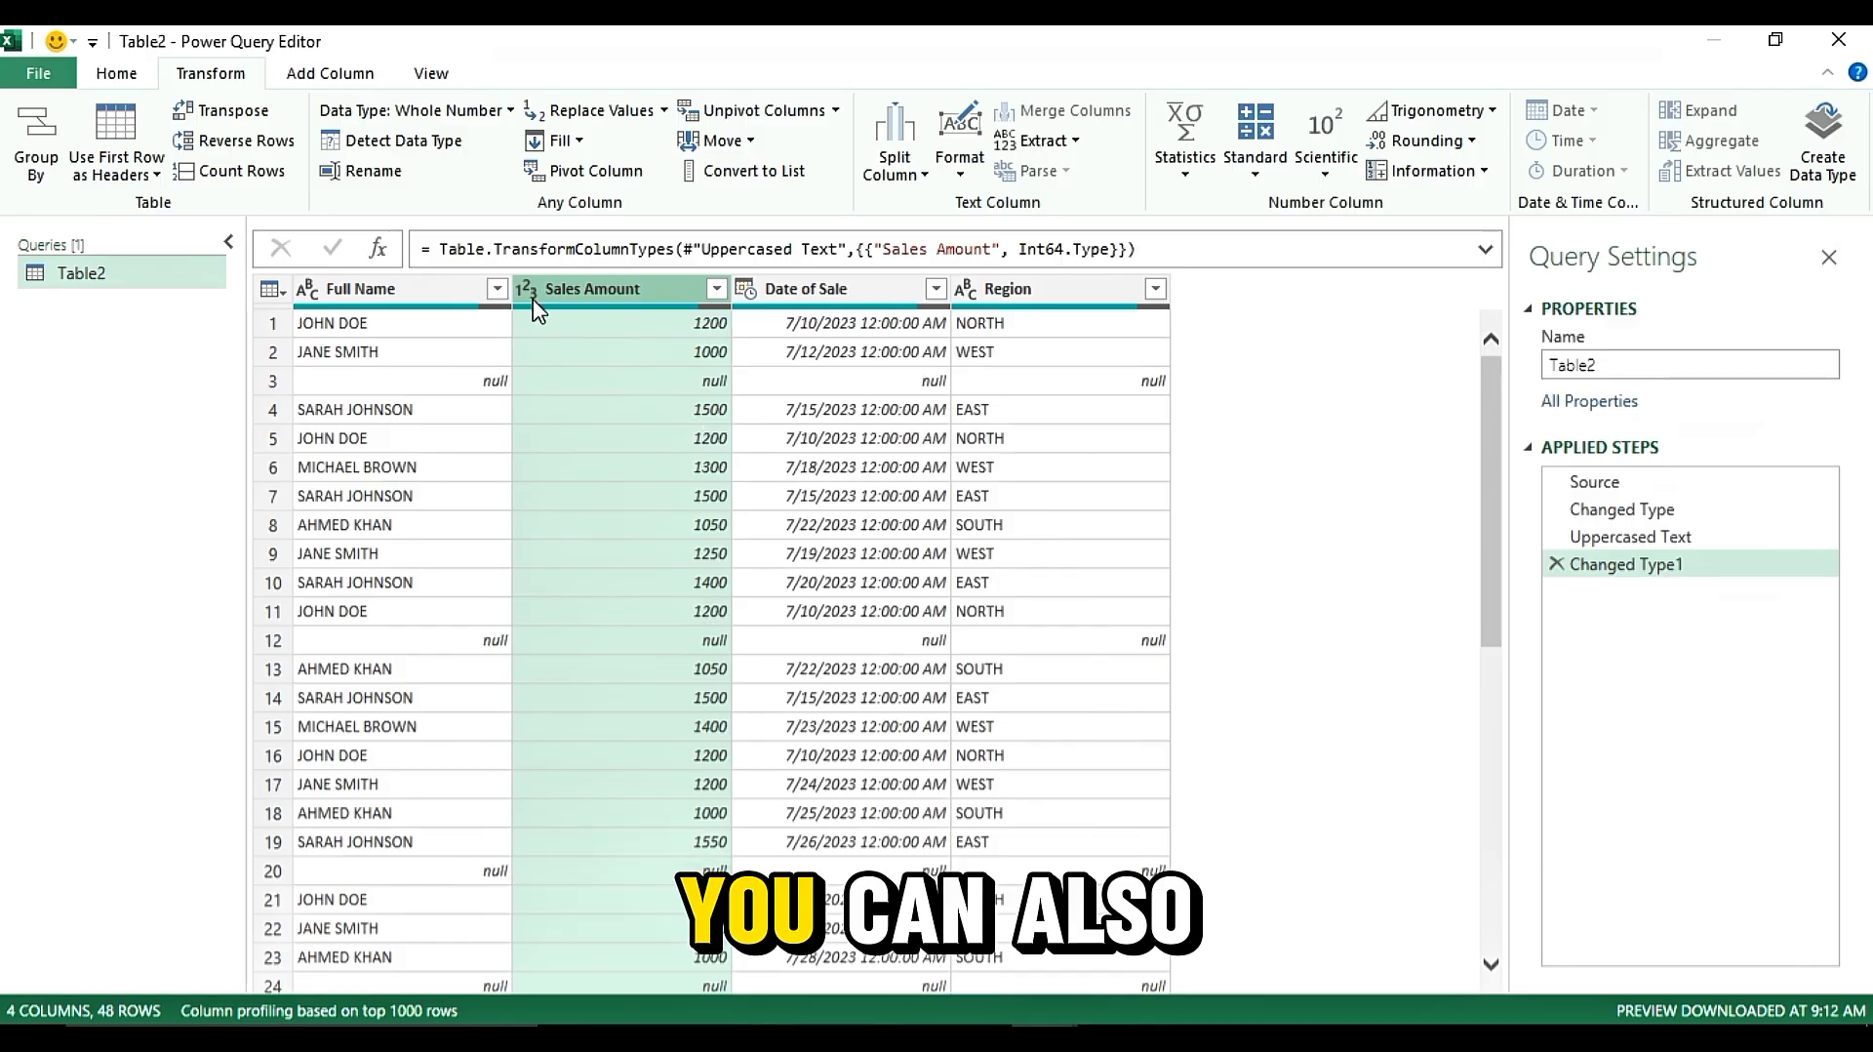
{"action": "left_click", "coordinate": [430, 111]}
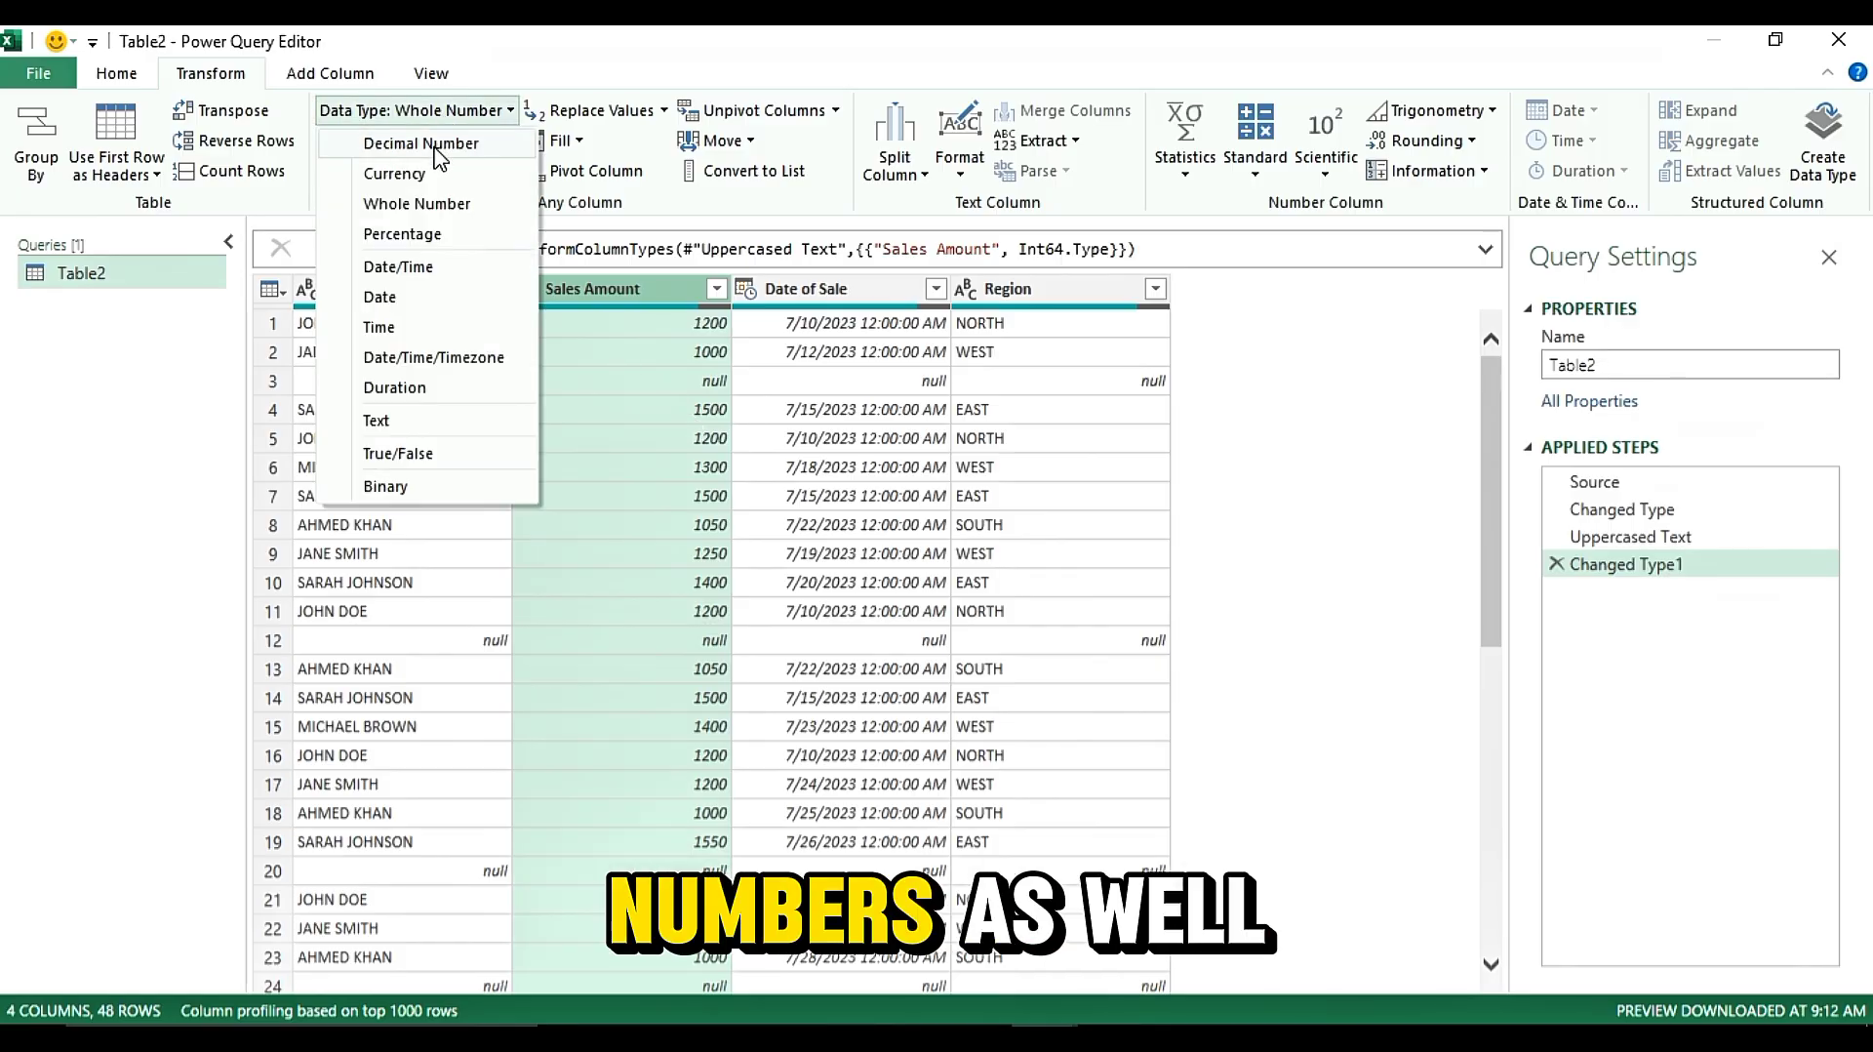
{"action": "left_click", "coordinate": [434, 146]}
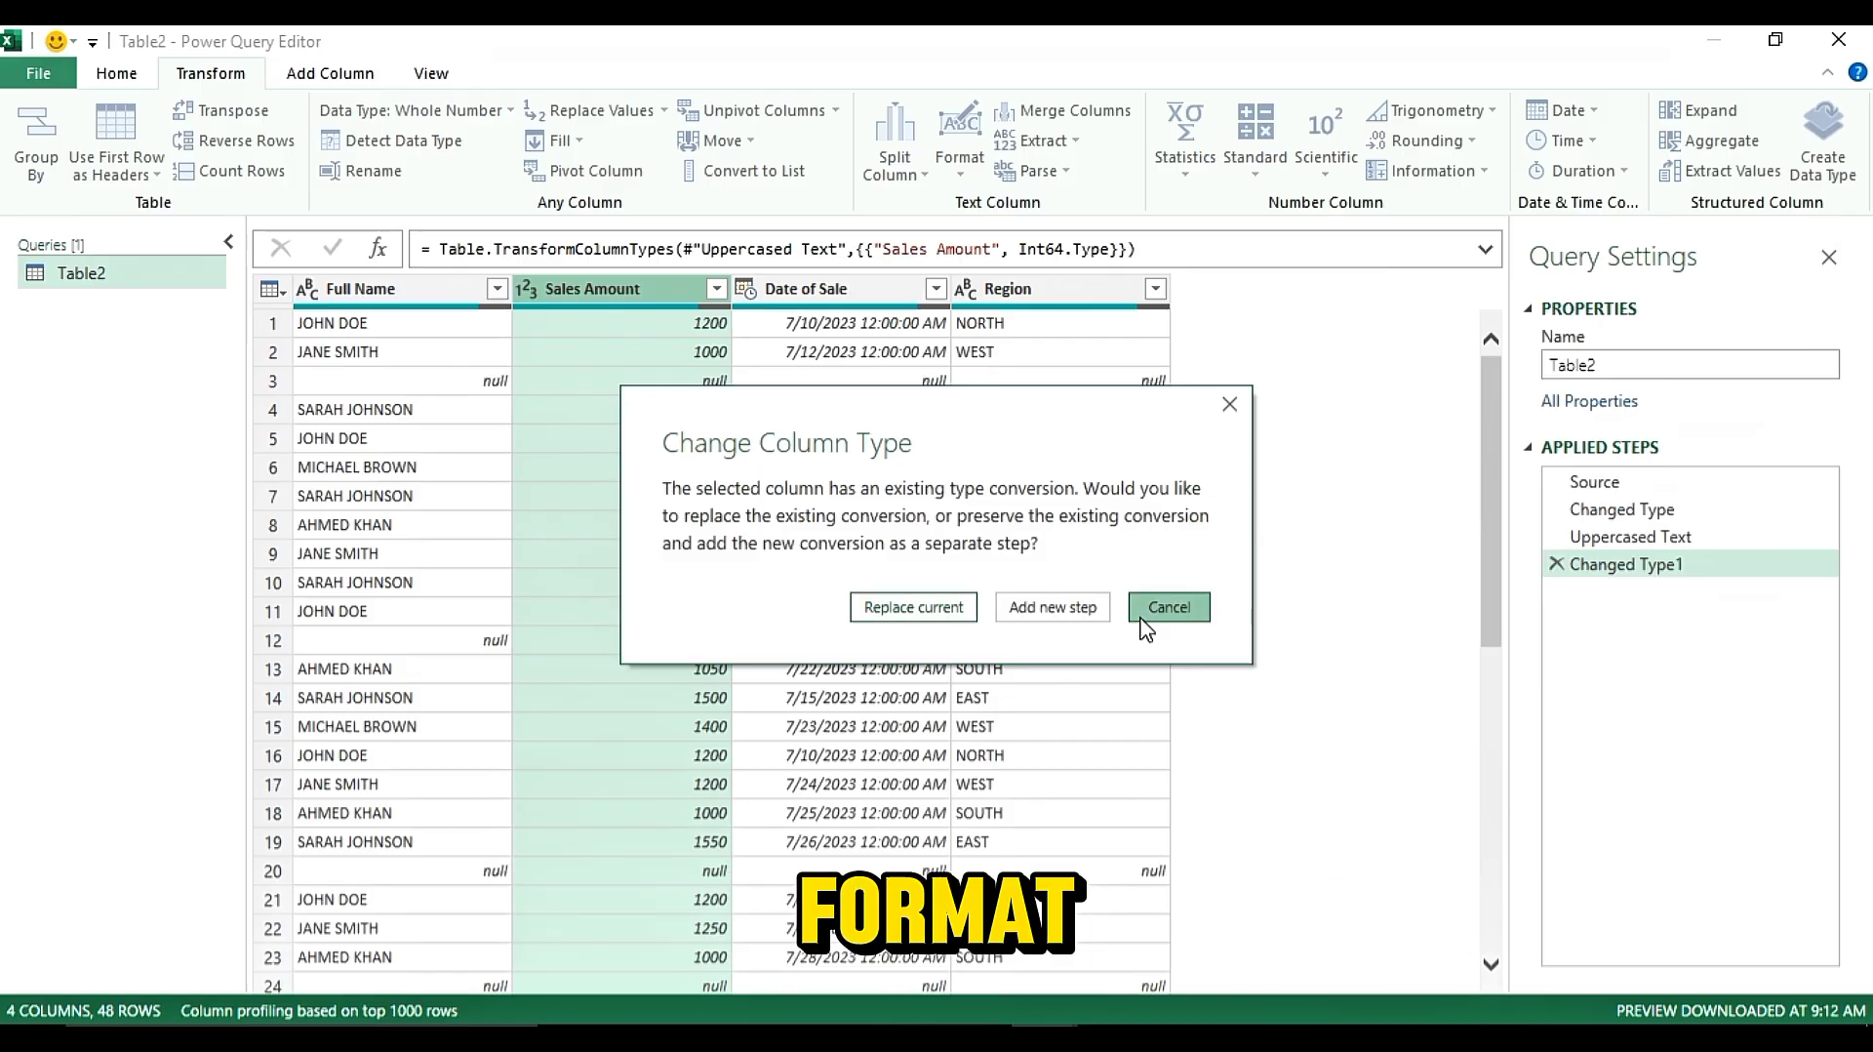
{"action": "left_click", "coordinate": [1168, 607]}
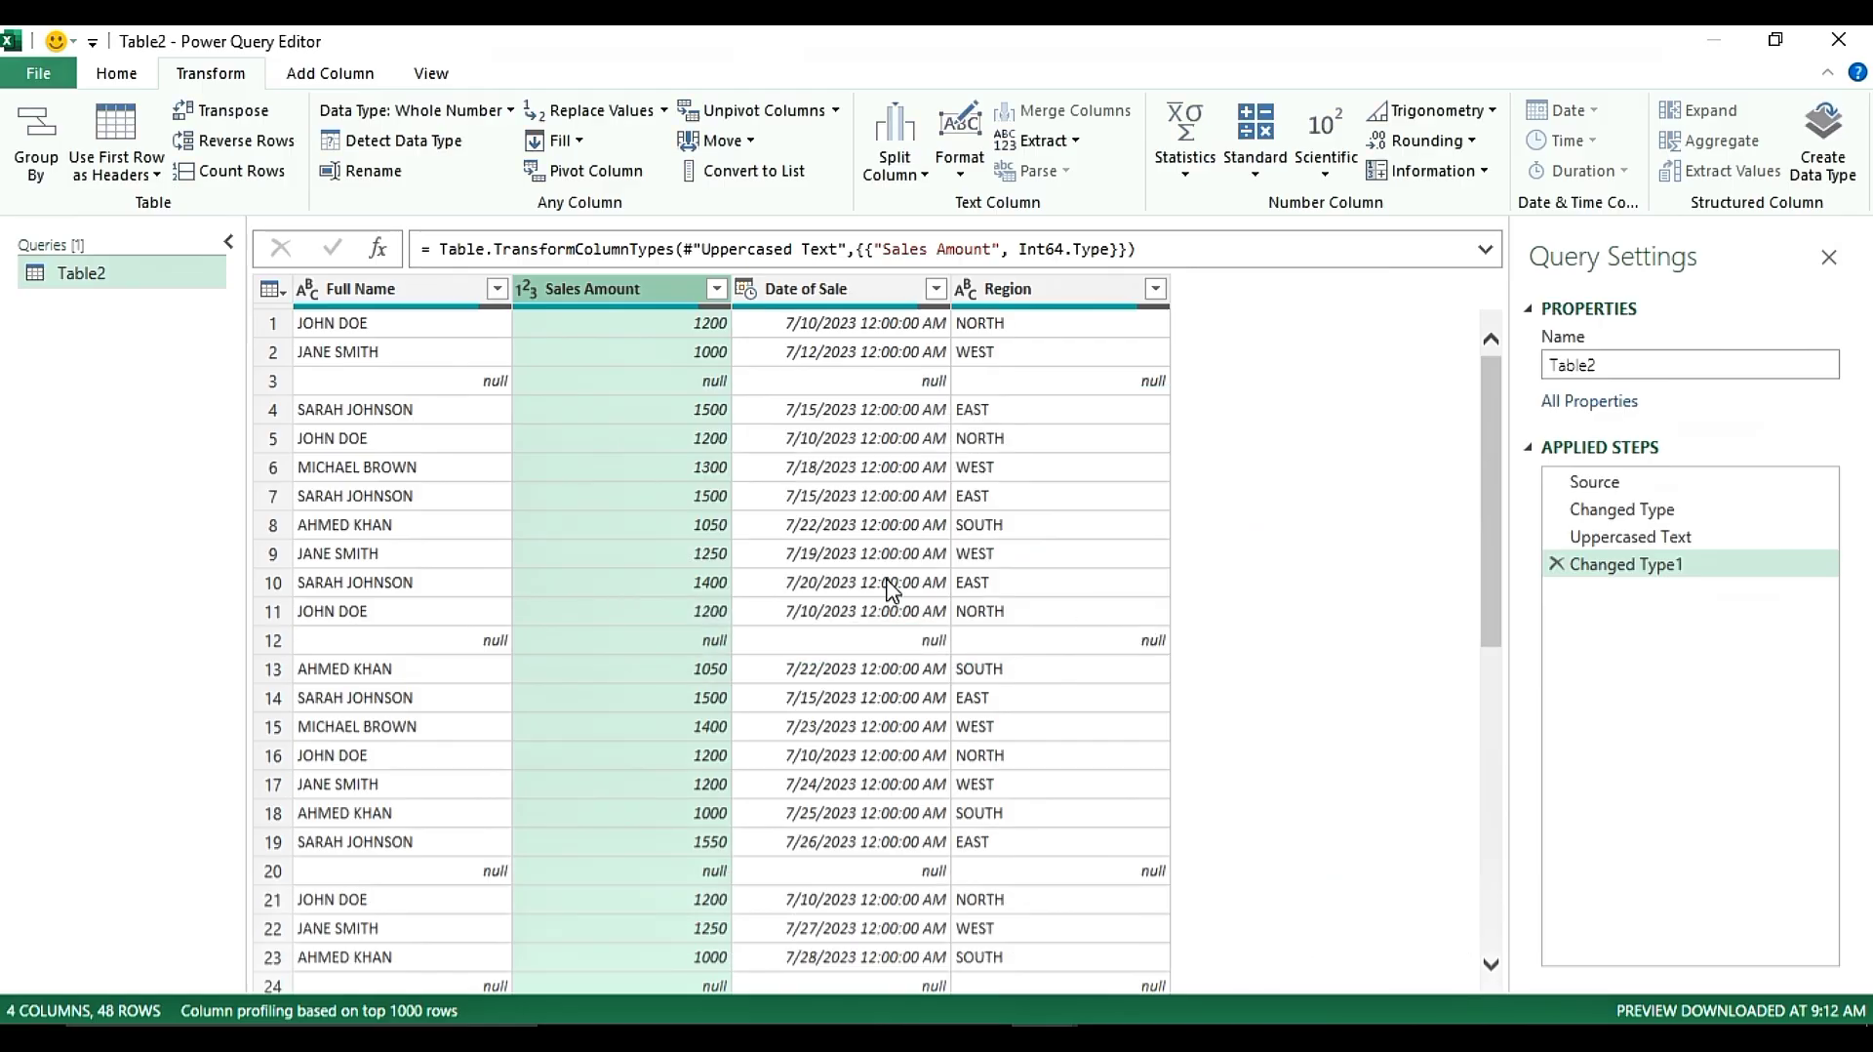
Change the Sales Amount column's data type to Decimal Number
{"action": "left_click", "coordinate": [419, 113]}
{"action": "left_click", "coordinate": [421, 145]}
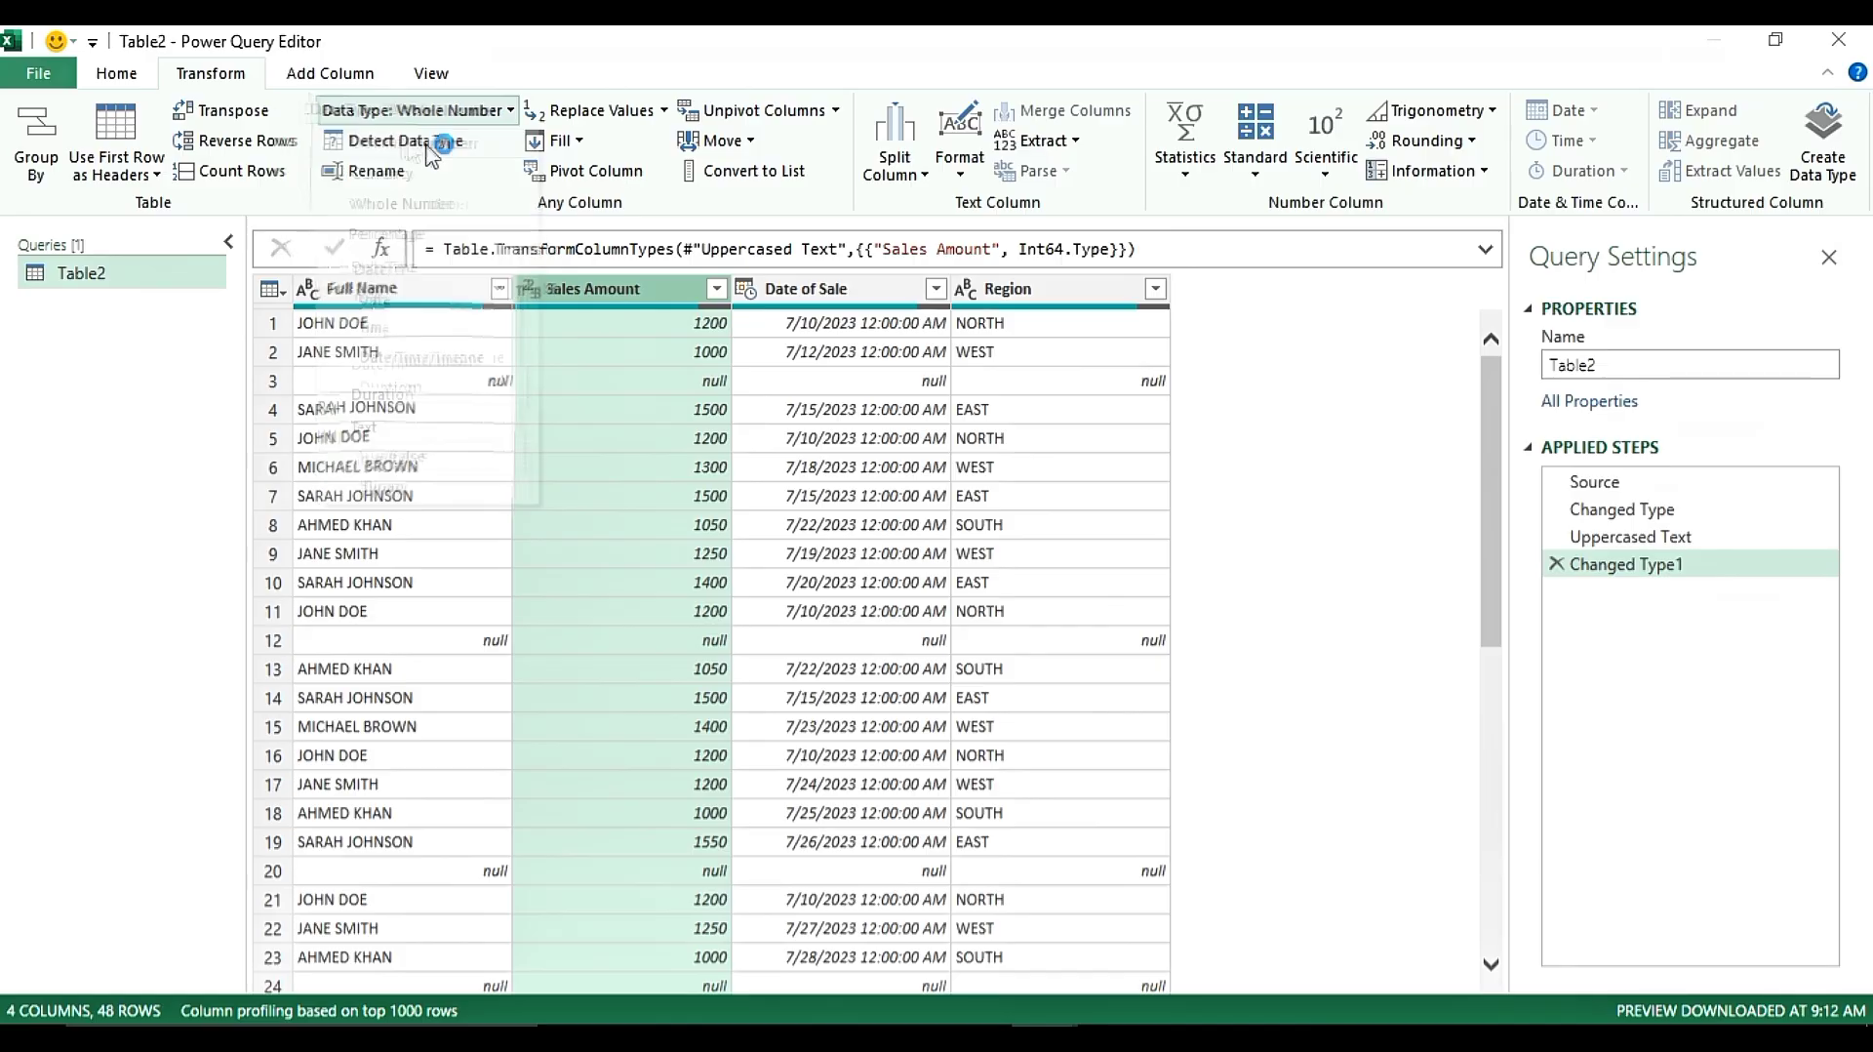
{"action": "left_click", "coordinate": [903, 607]}
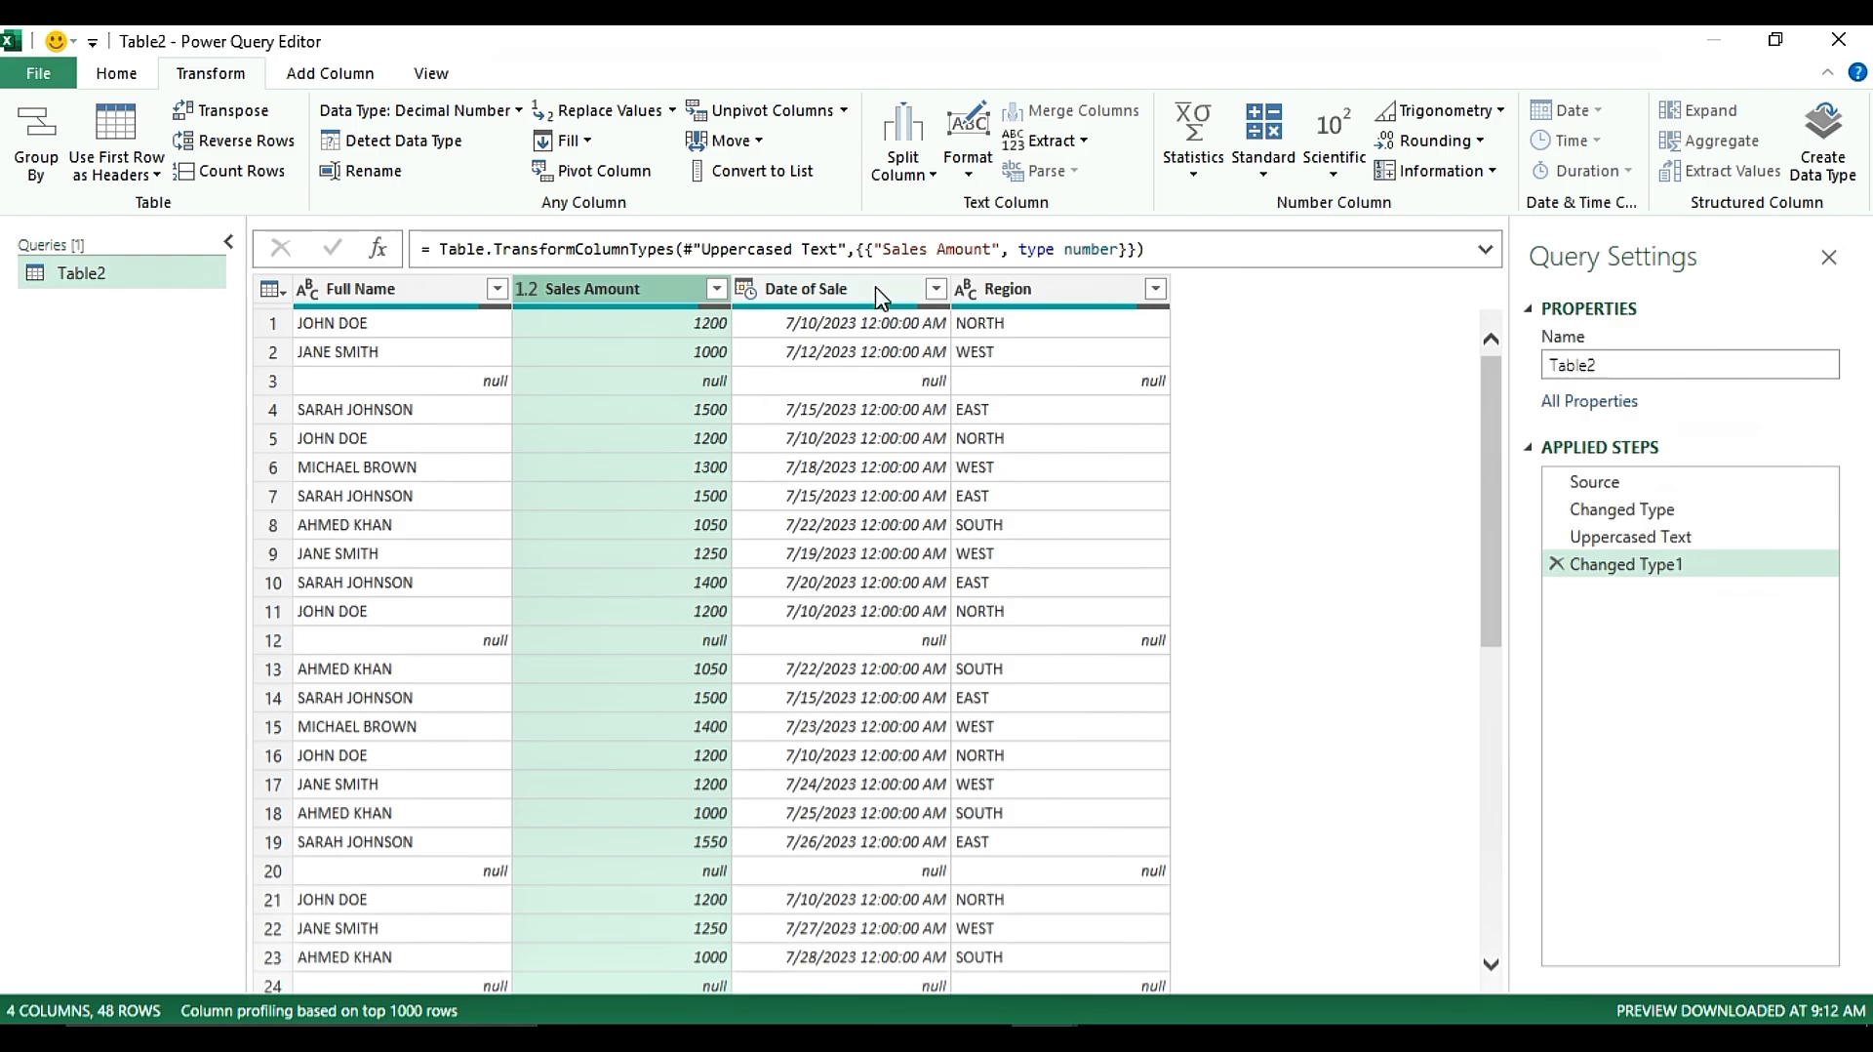
Convert the Date of Sale column to date only, dropping the time portion
{"action": "left_click", "coordinate": [875, 553]}
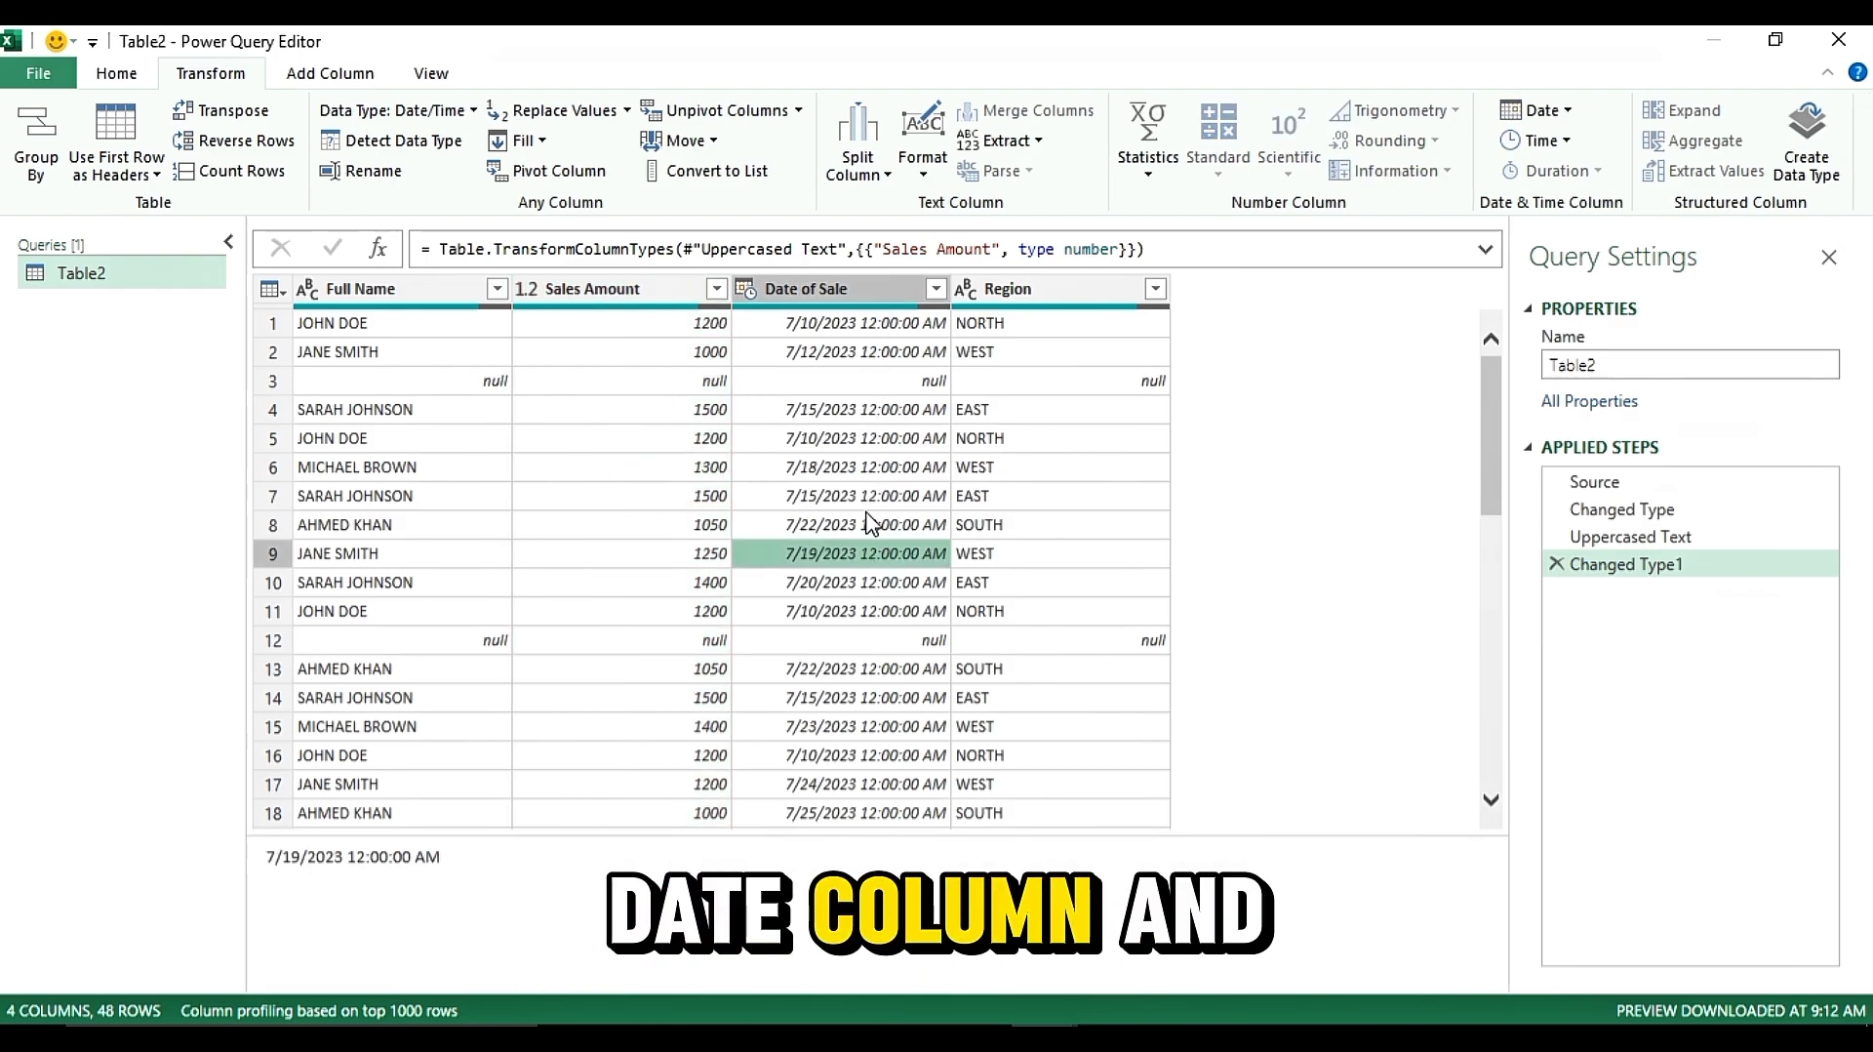
{"action": "left_click", "coordinate": [859, 289]}
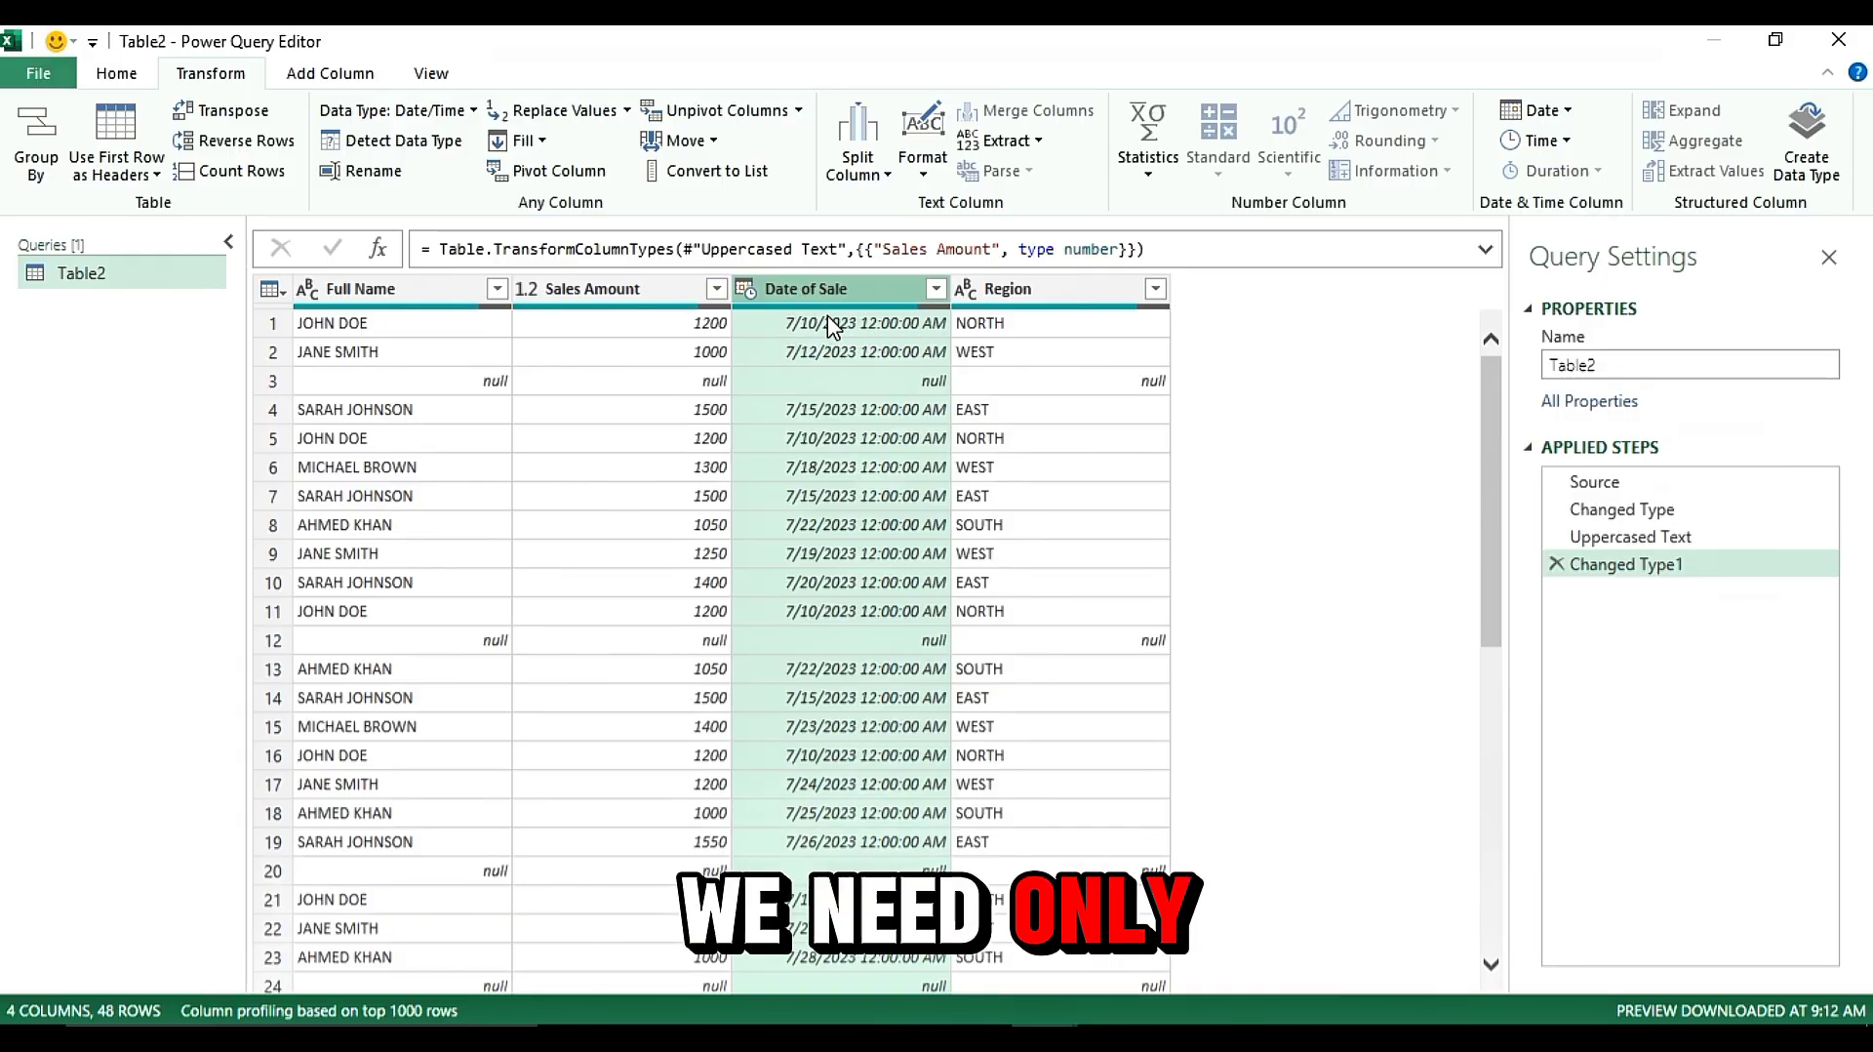
{"action": "left_click", "coordinate": [1565, 111]}
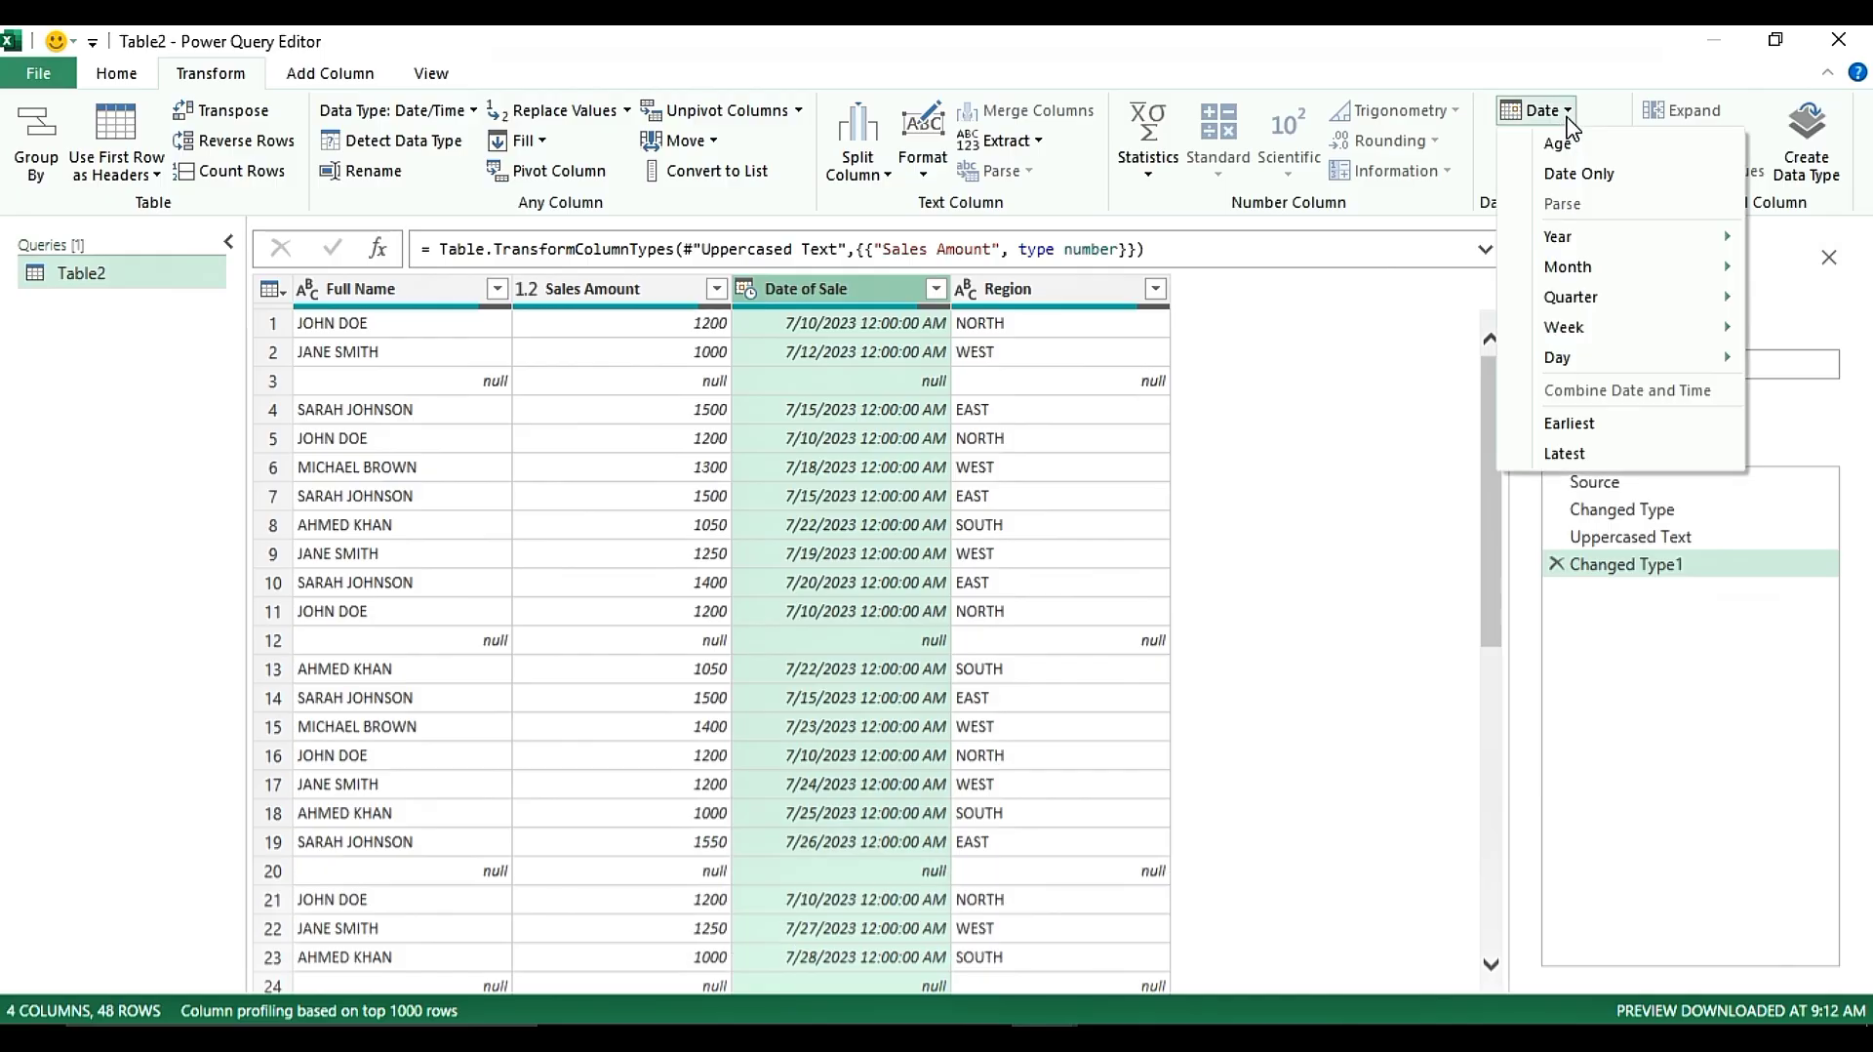
{"action": "left_click", "coordinate": [1561, 174]}
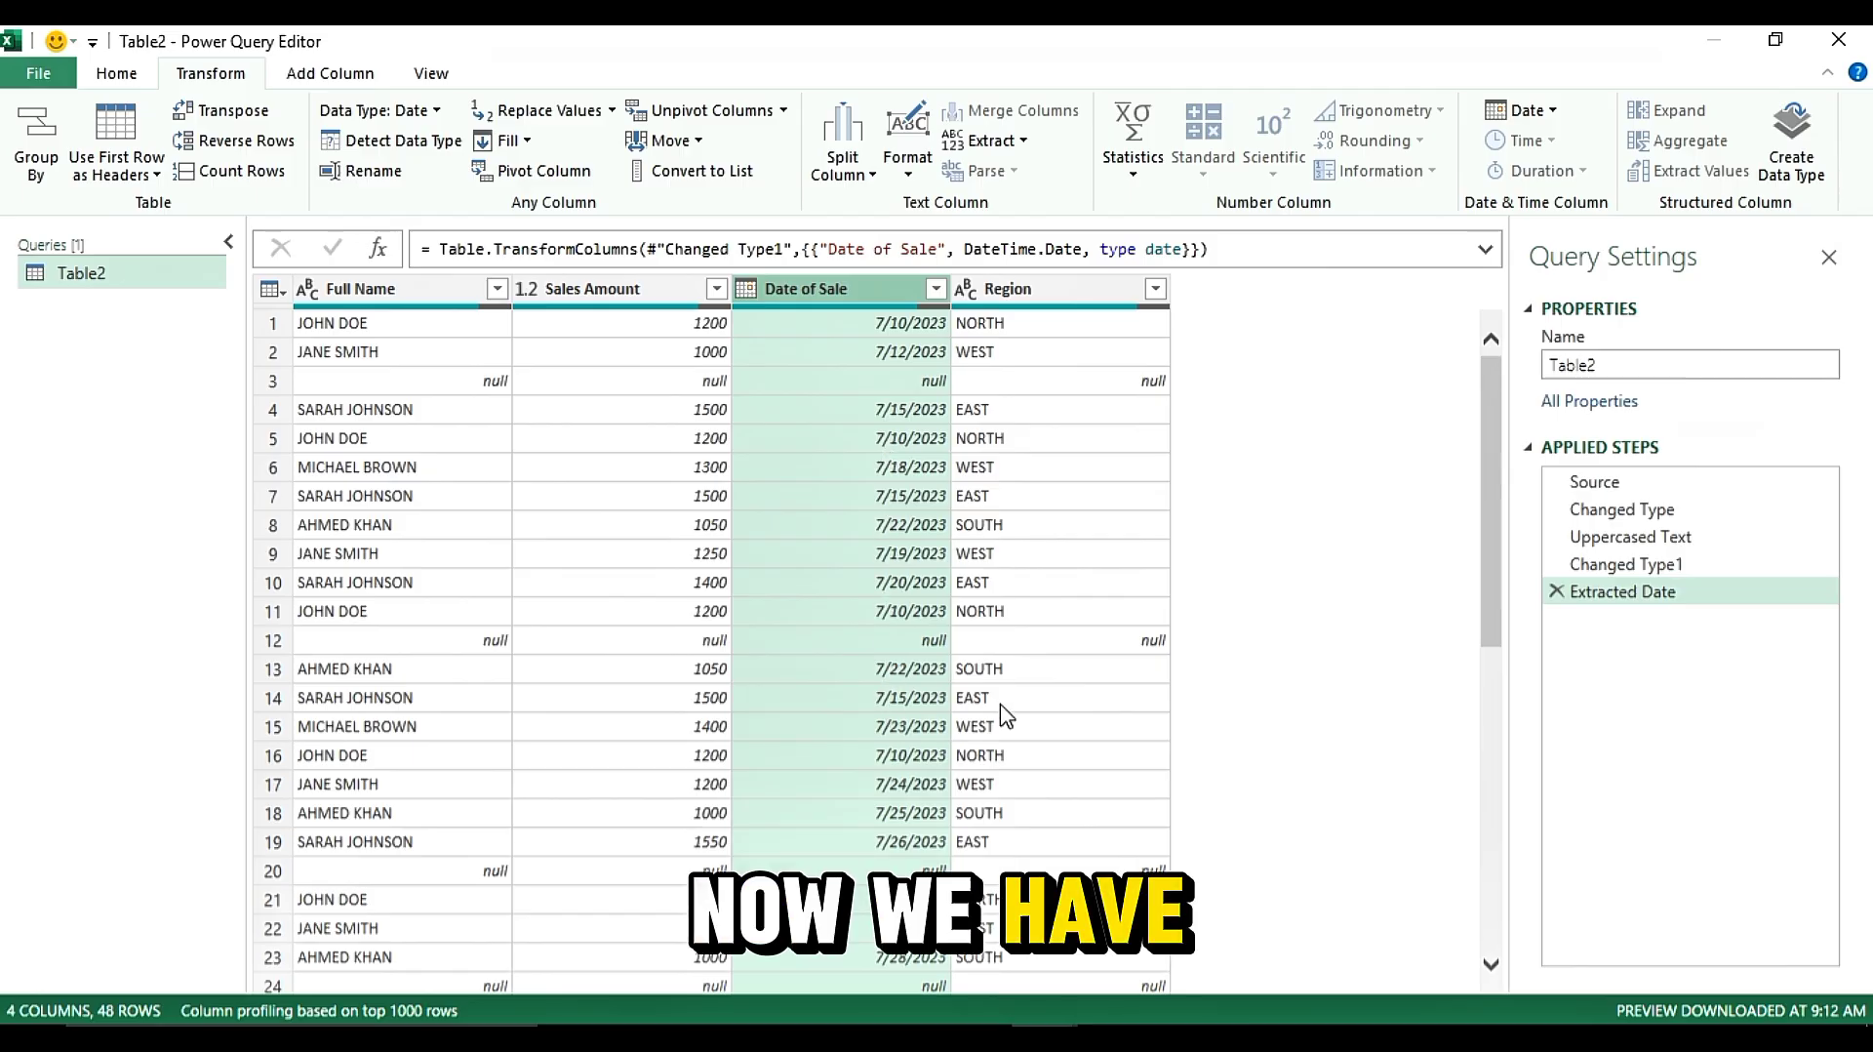
Remove duplicate rows based on the Full Name column
{"action": "left_click", "coordinate": [429, 290]}
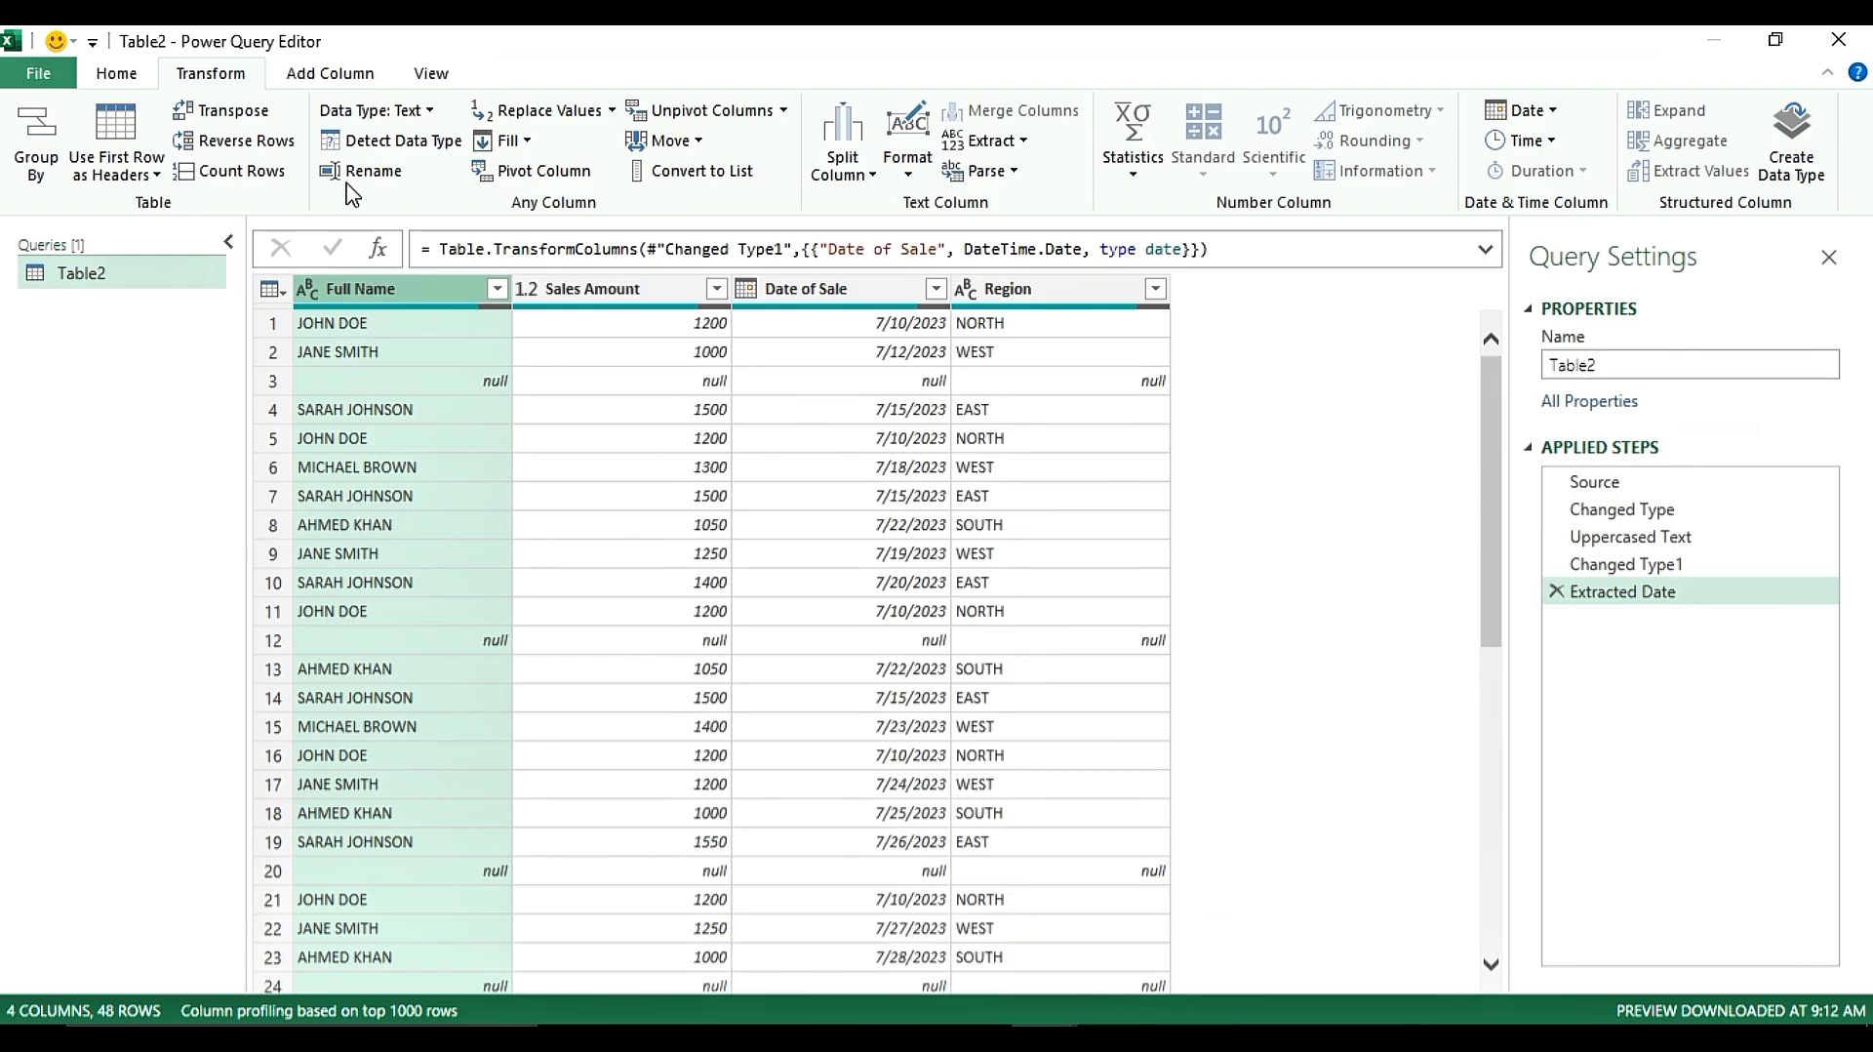
{"action": "left_click", "coordinate": [119, 75]}
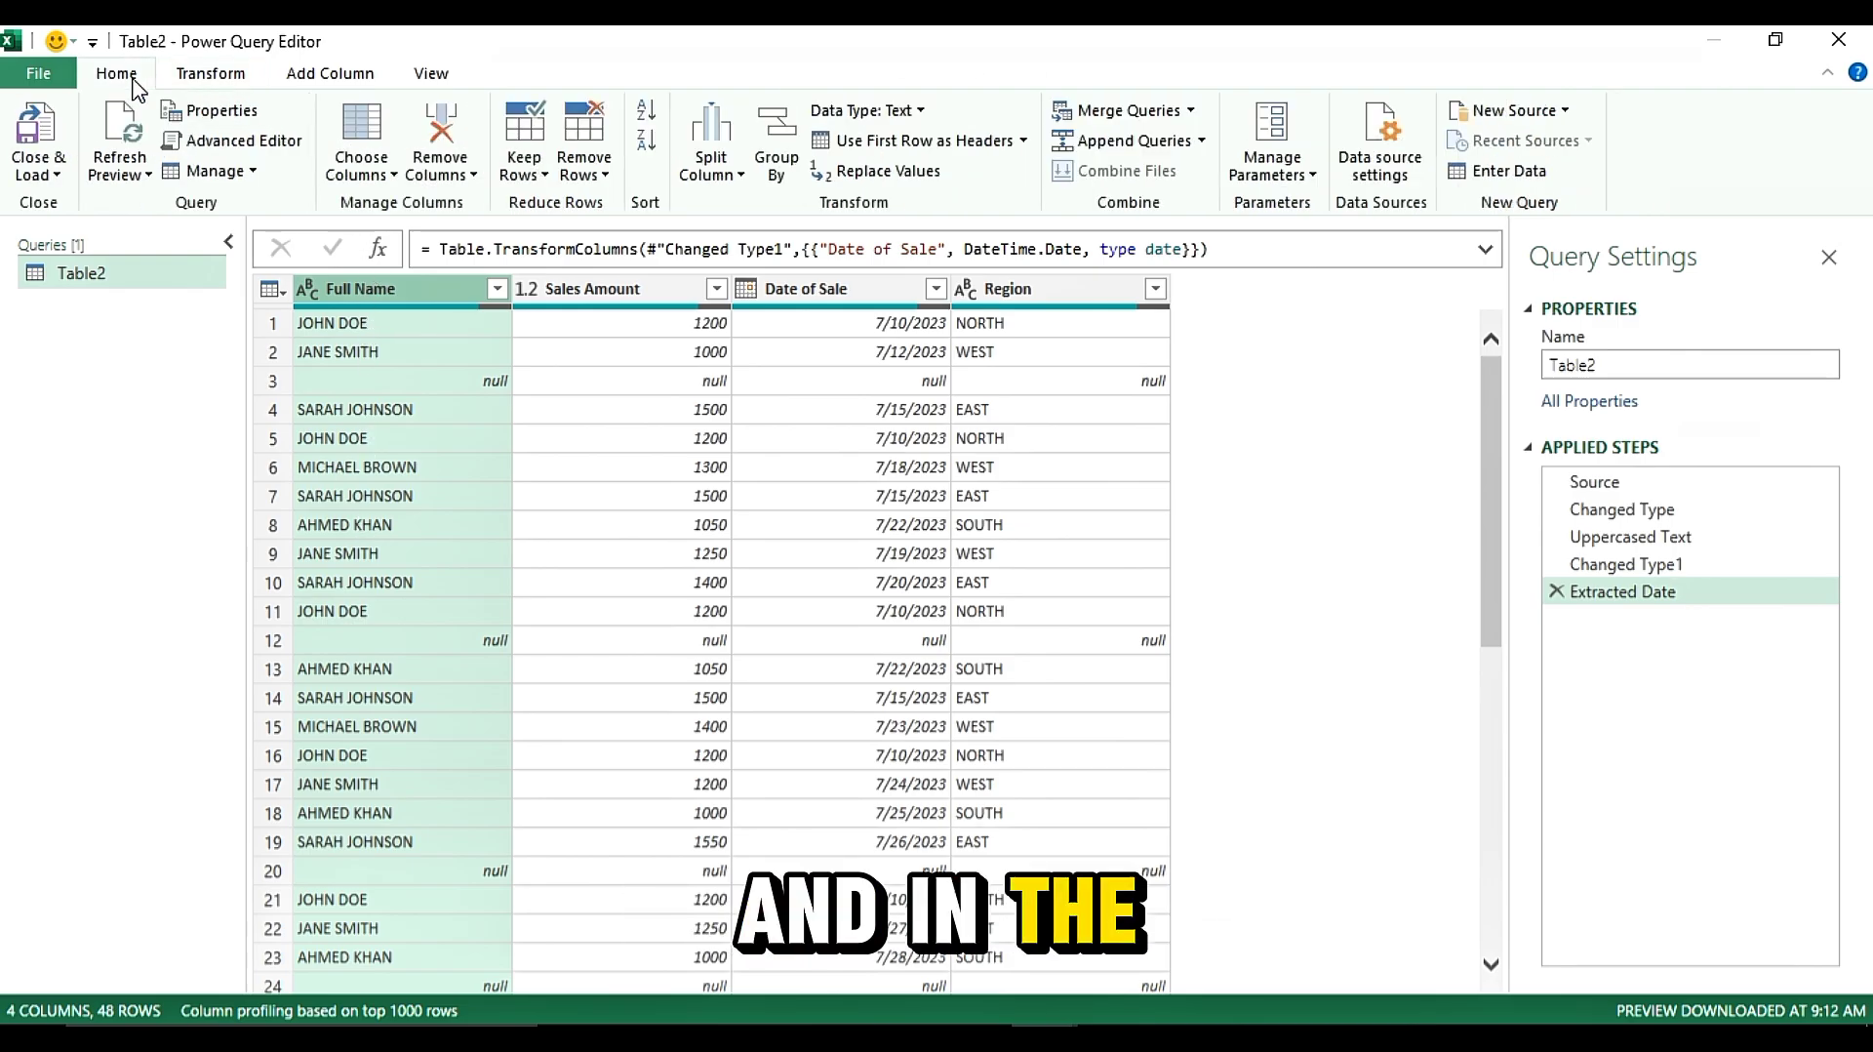
{"action": "left_click", "coordinate": [455, 177]}
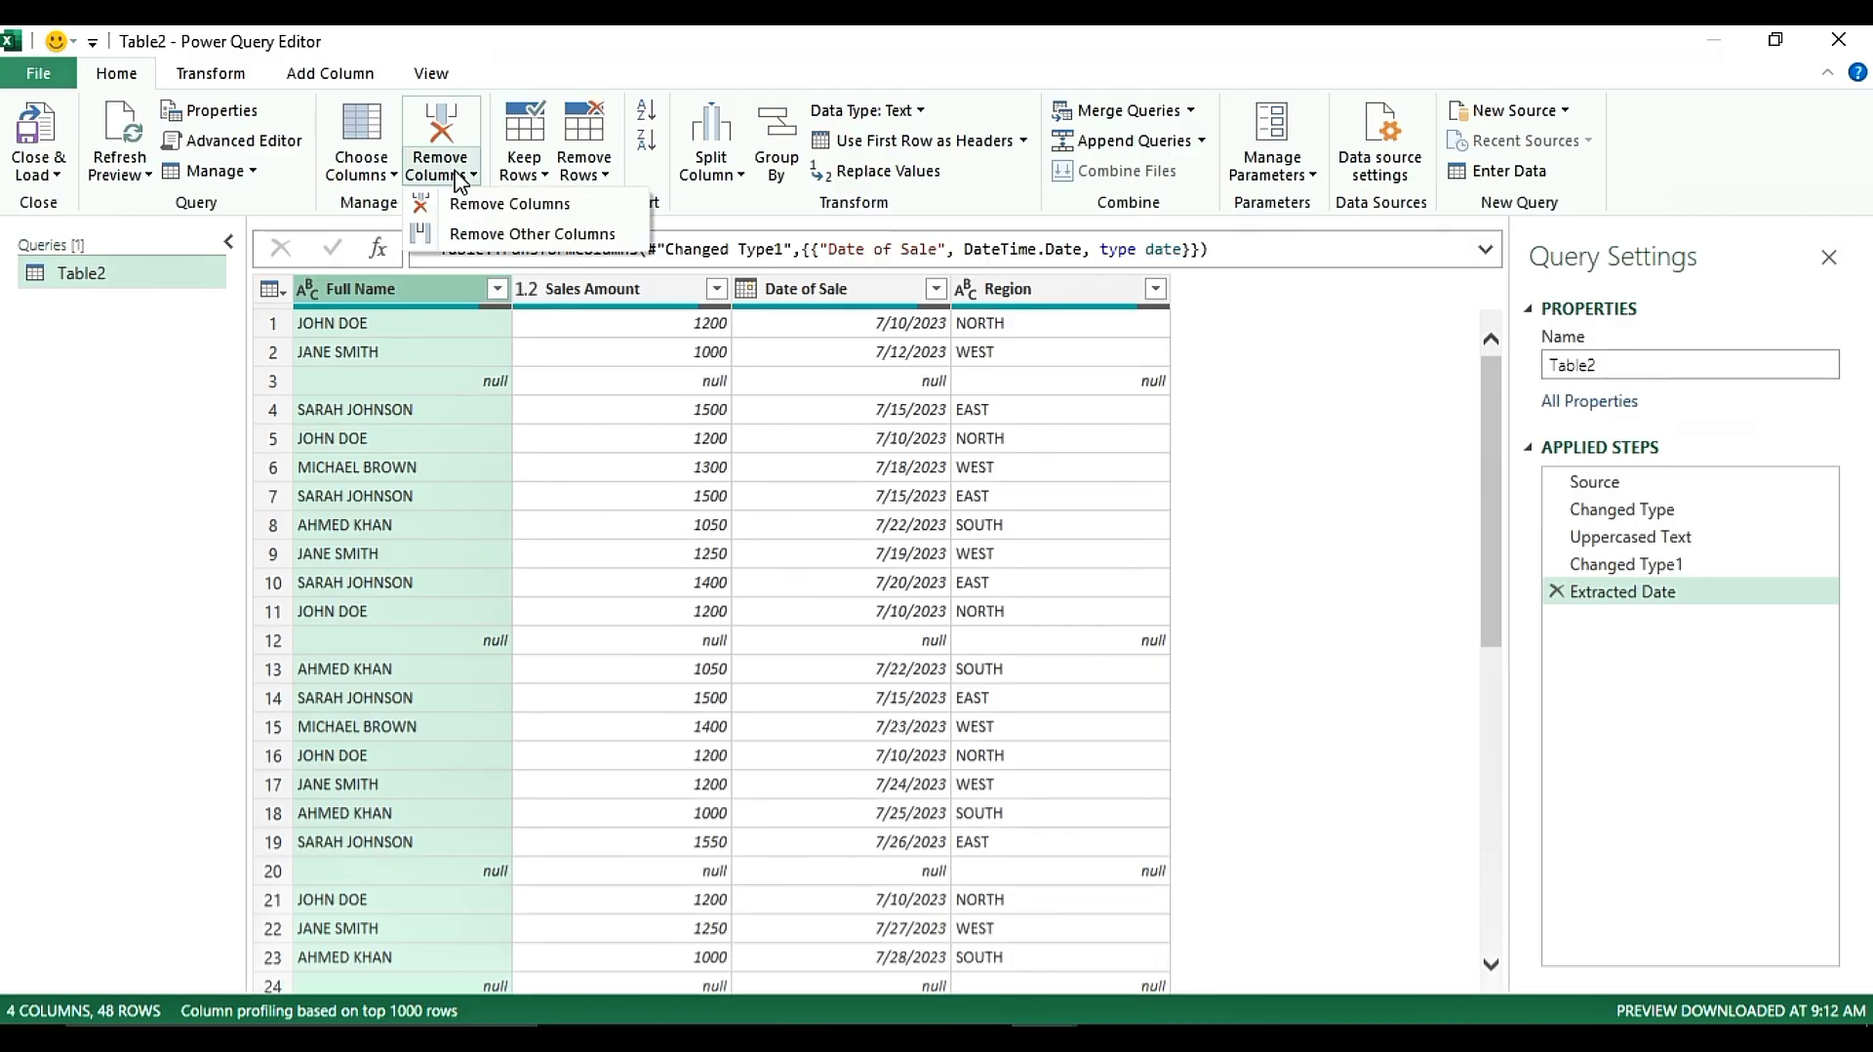
{"action": "left_click", "coordinate": [527, 172]}
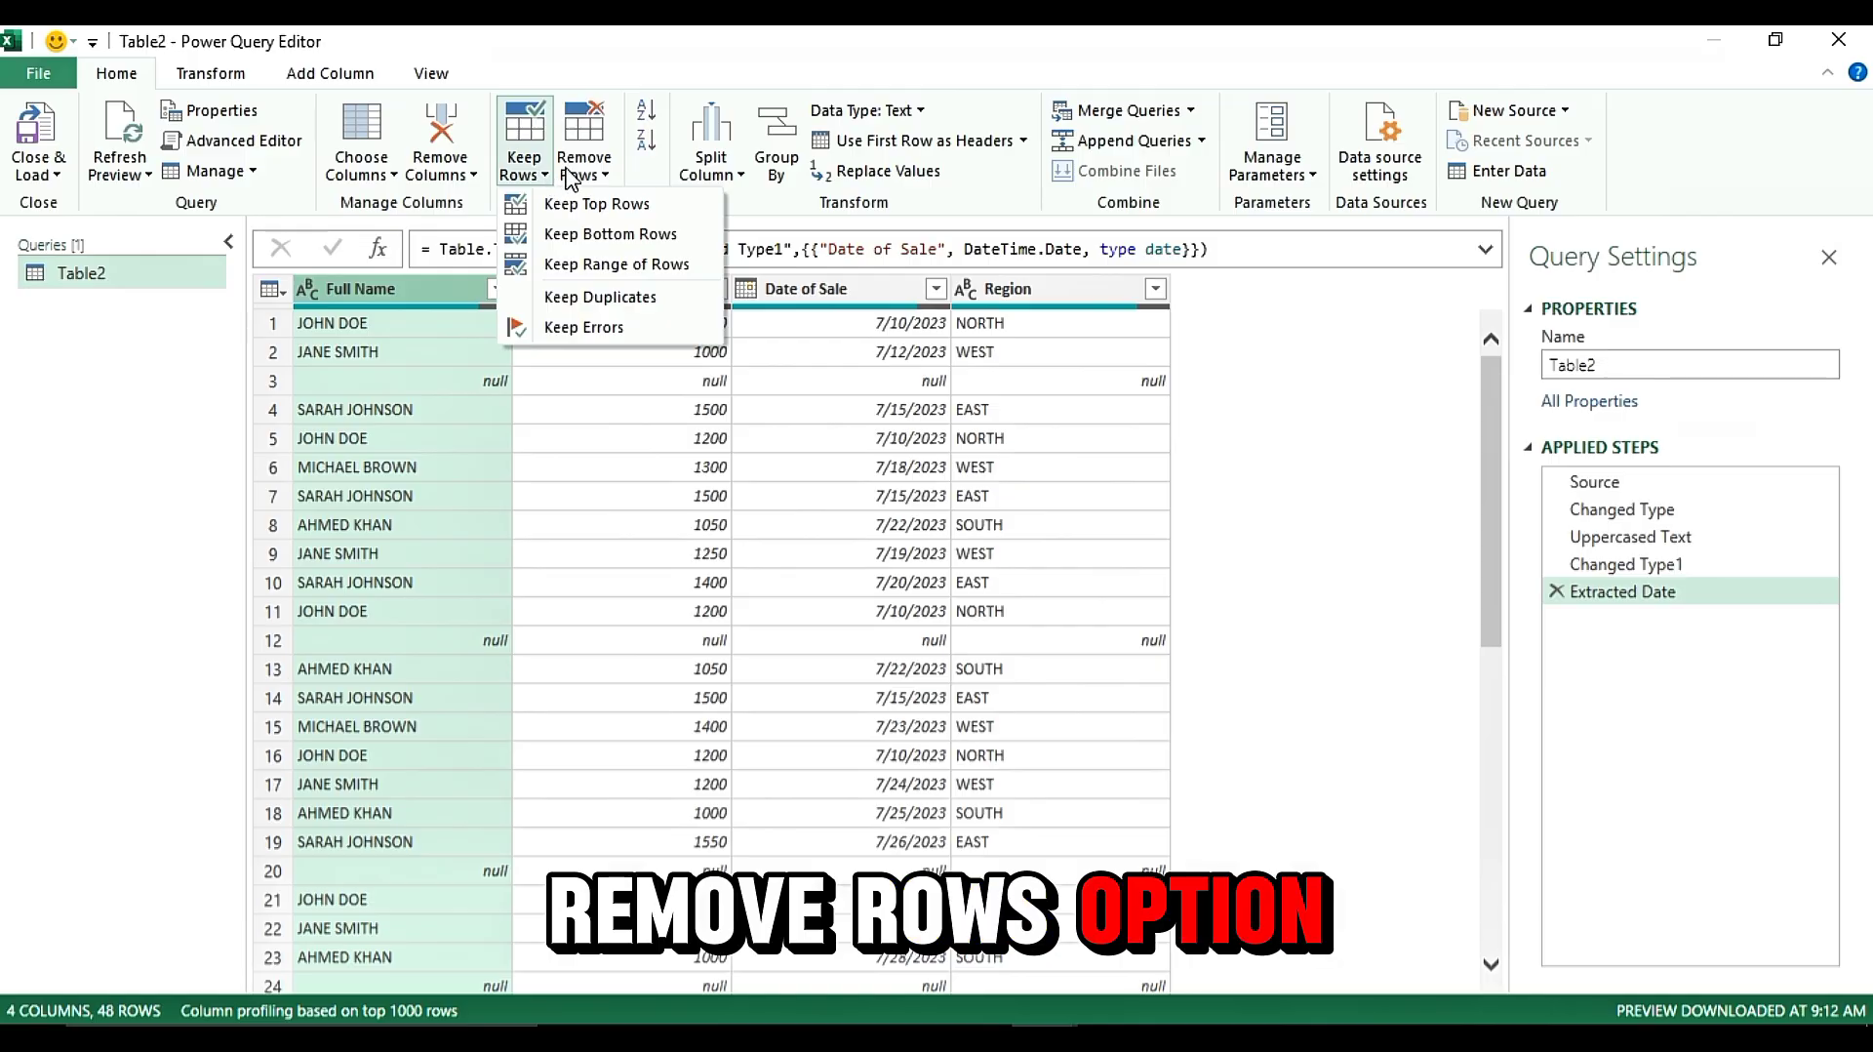
{"action": "left_click", "coordinate": [572, 174]}
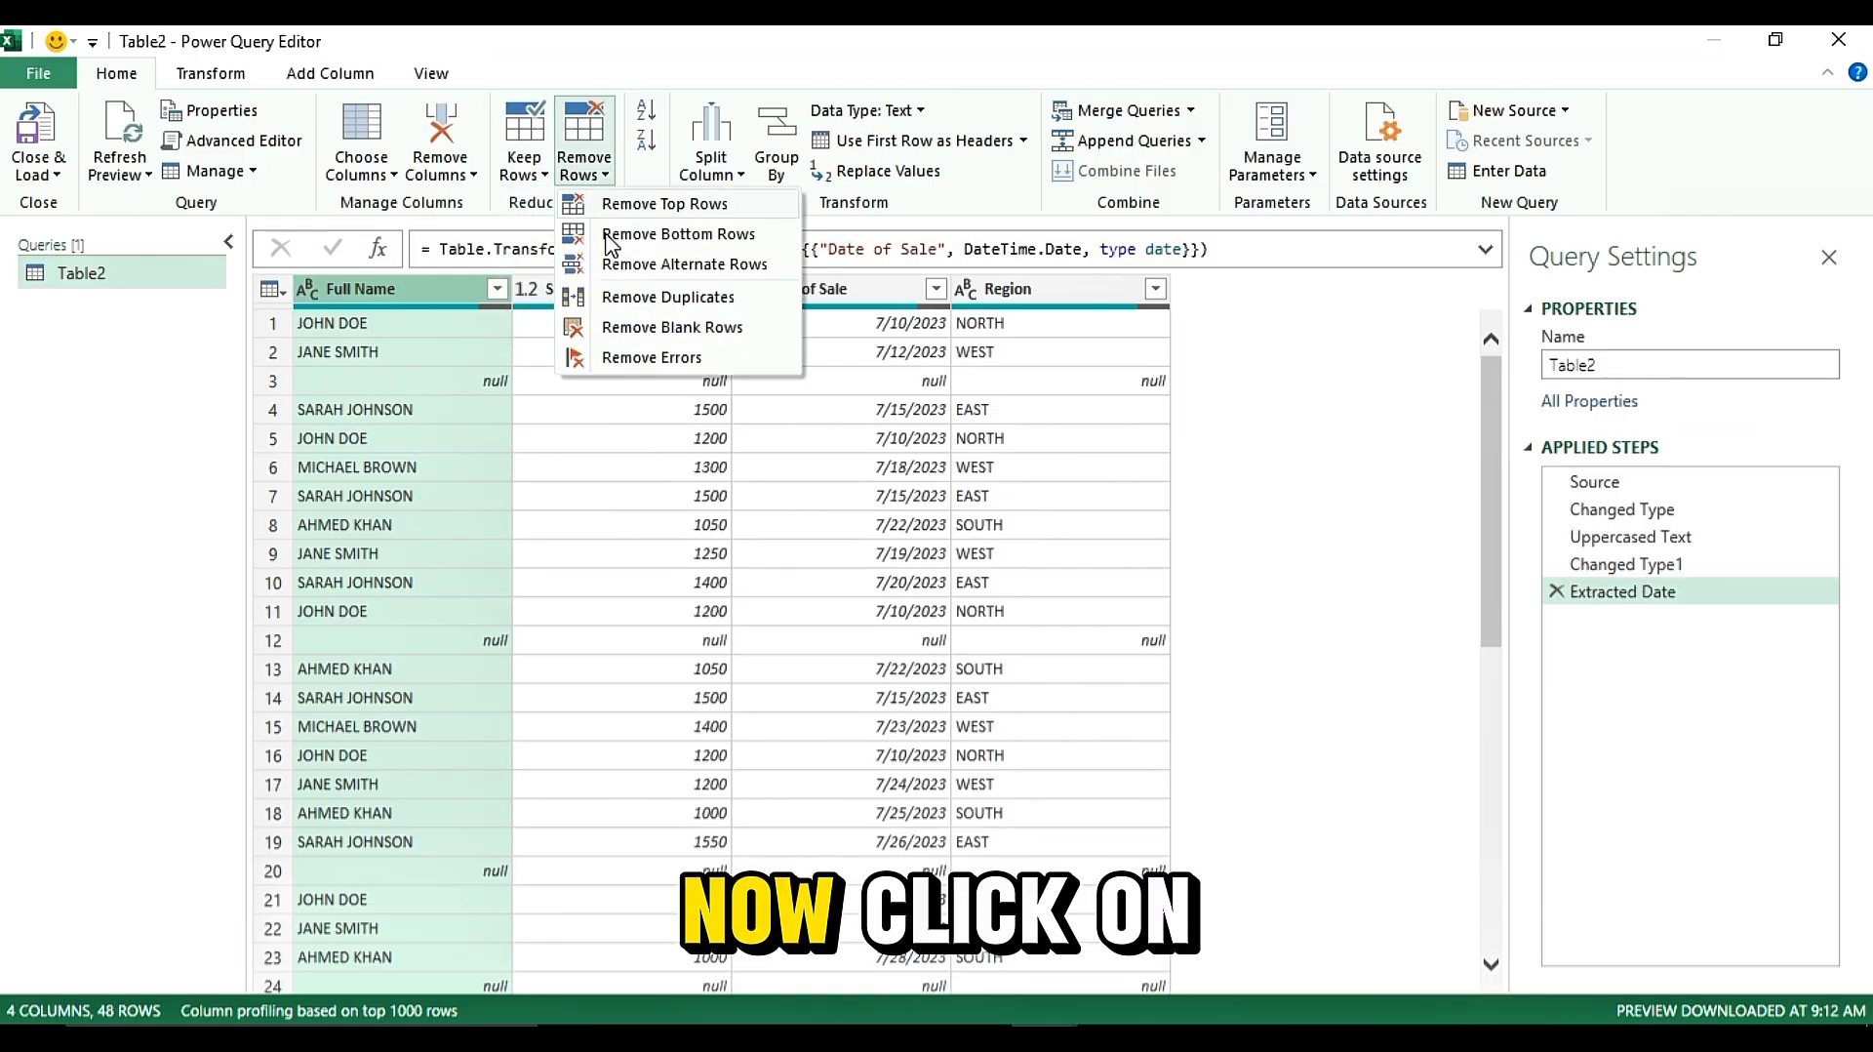
{"action": "left_click", "coordinate": [691, 297]}
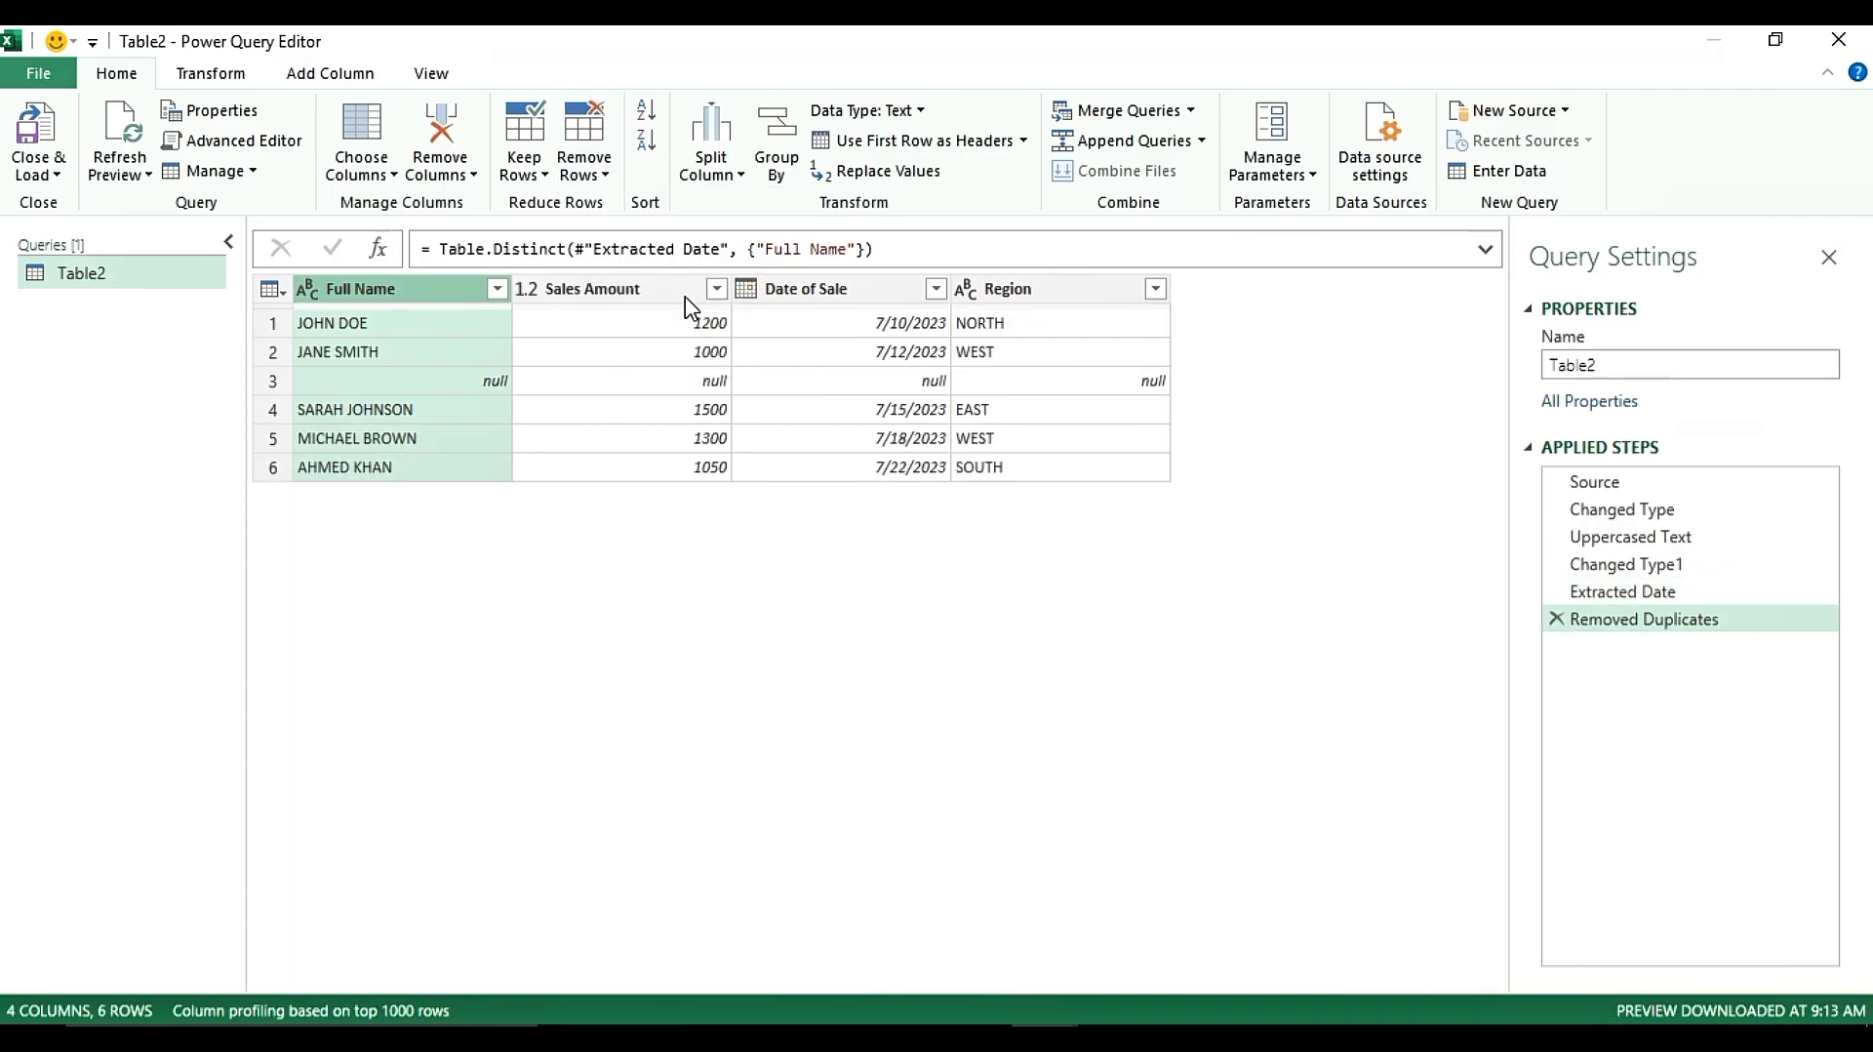
Remove the blank rows from the table
{"action": "left_click", "coordinate": [591, 349]}
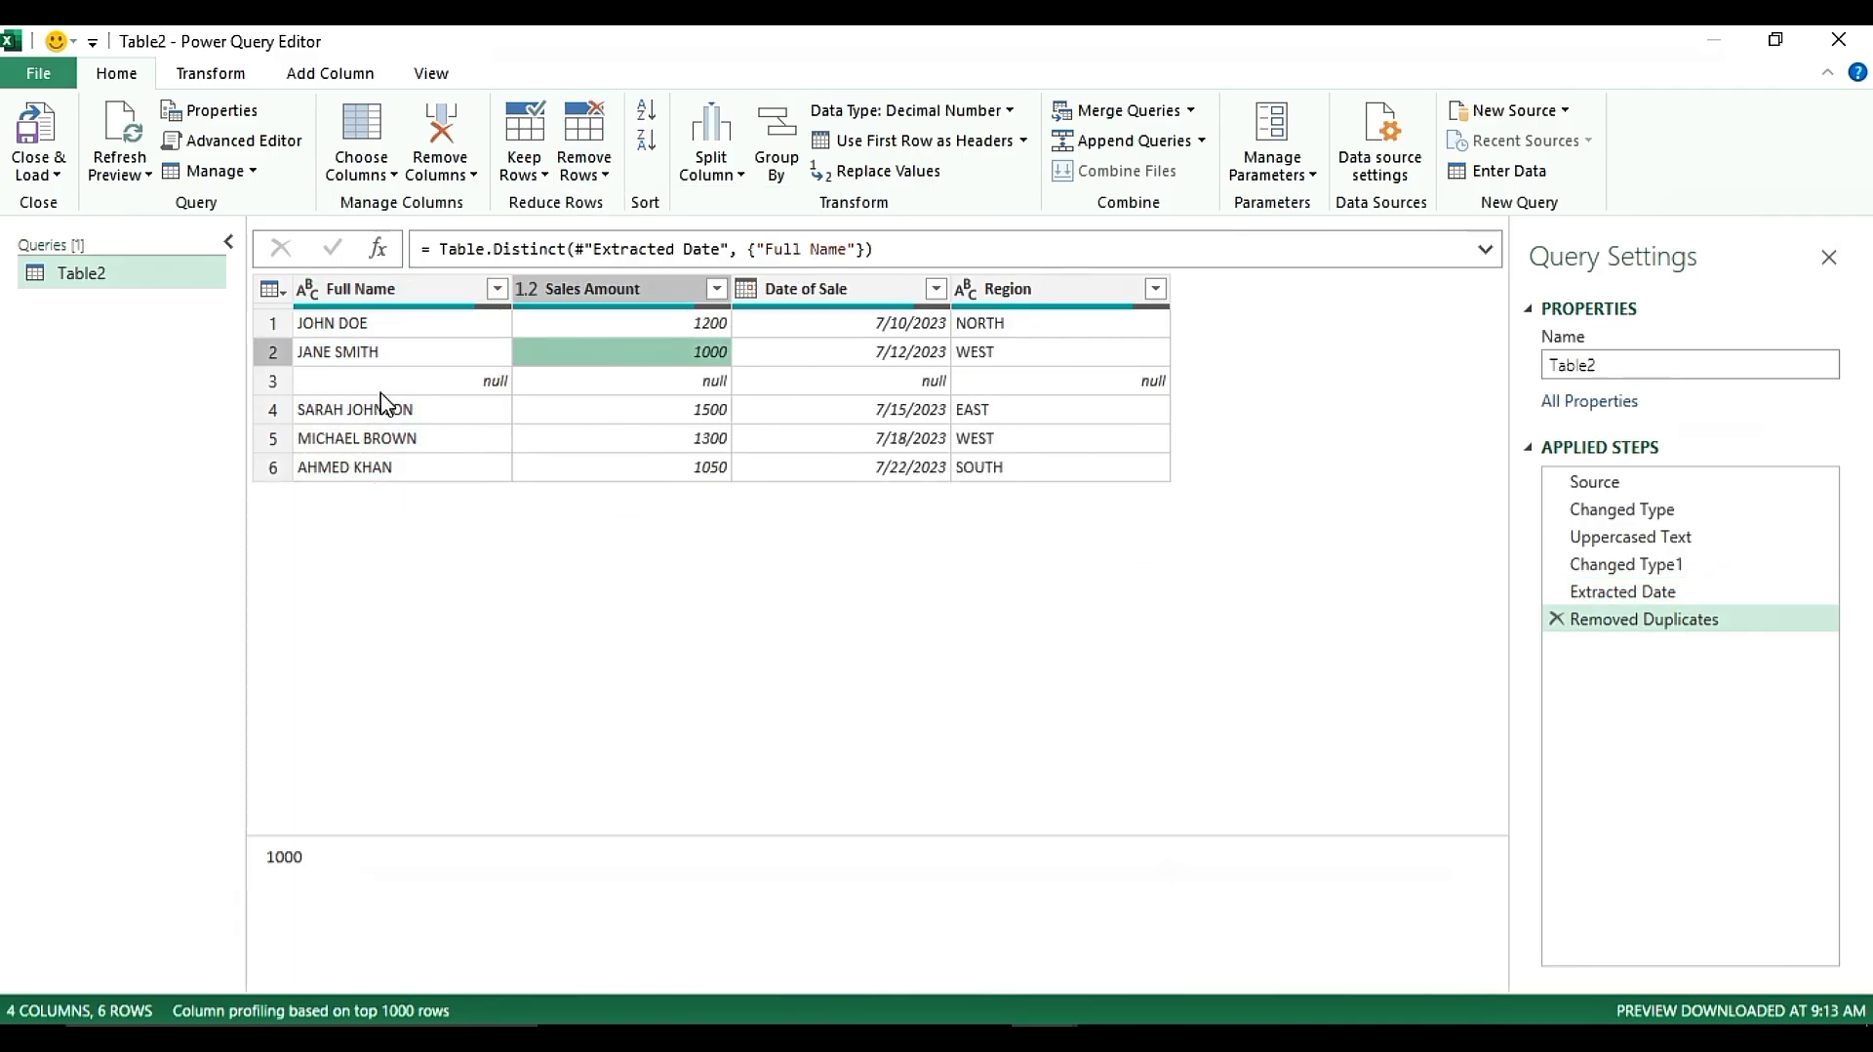
{"action": "left_click", "coordinate": [458, 383]}
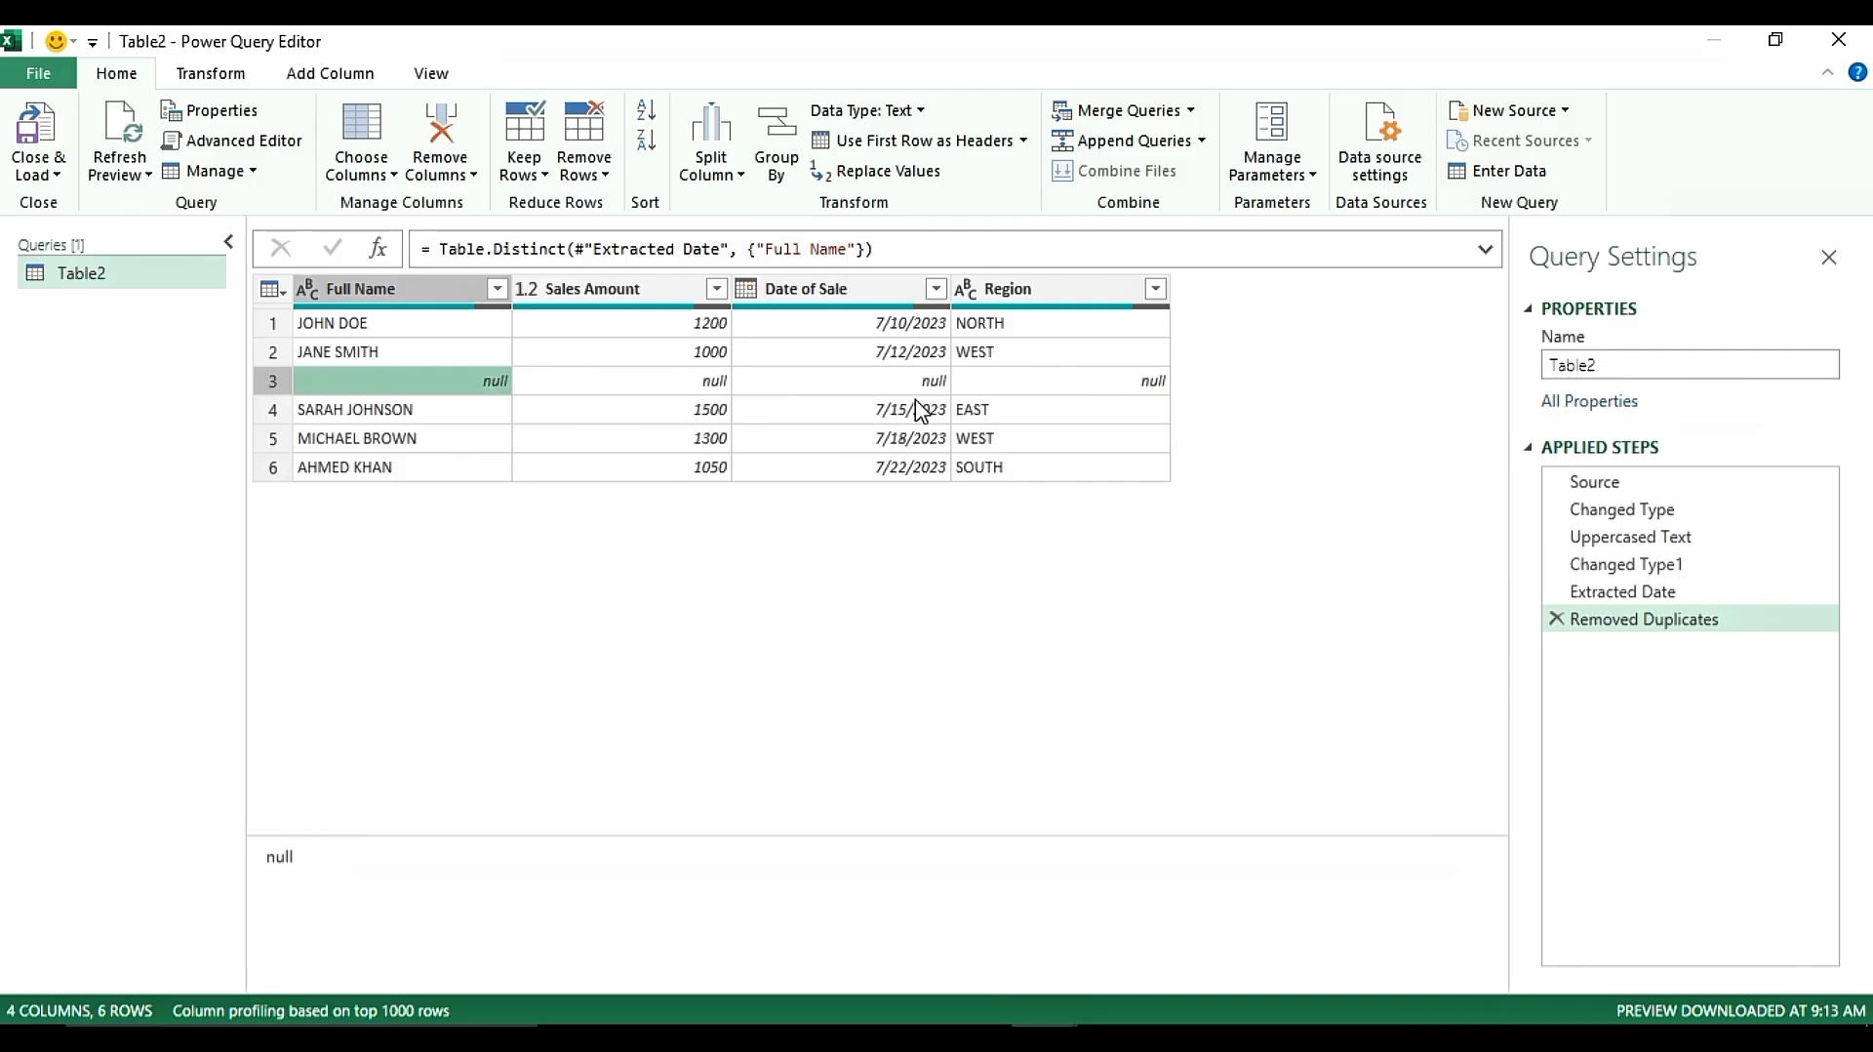
{"action": "left_click", "coordinate": [444, 298]}
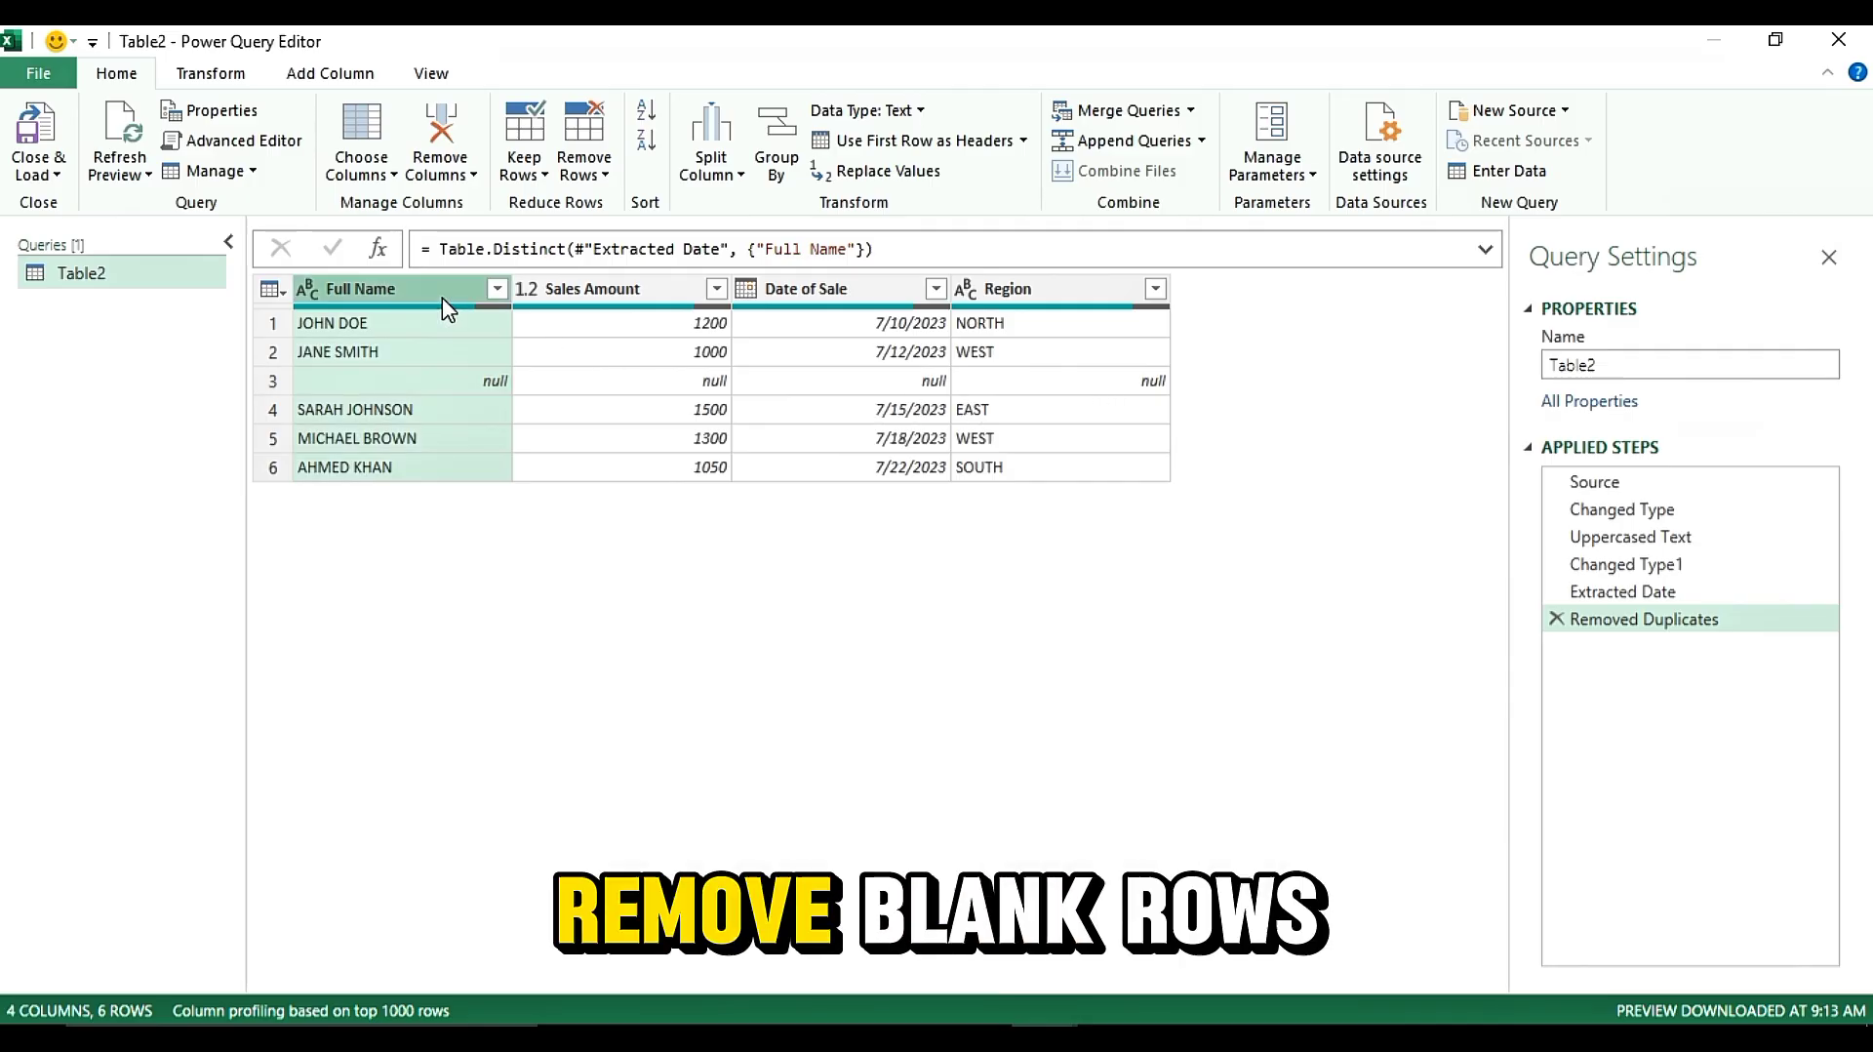
{"action": "left_click", "coordinate": [578, 176]}
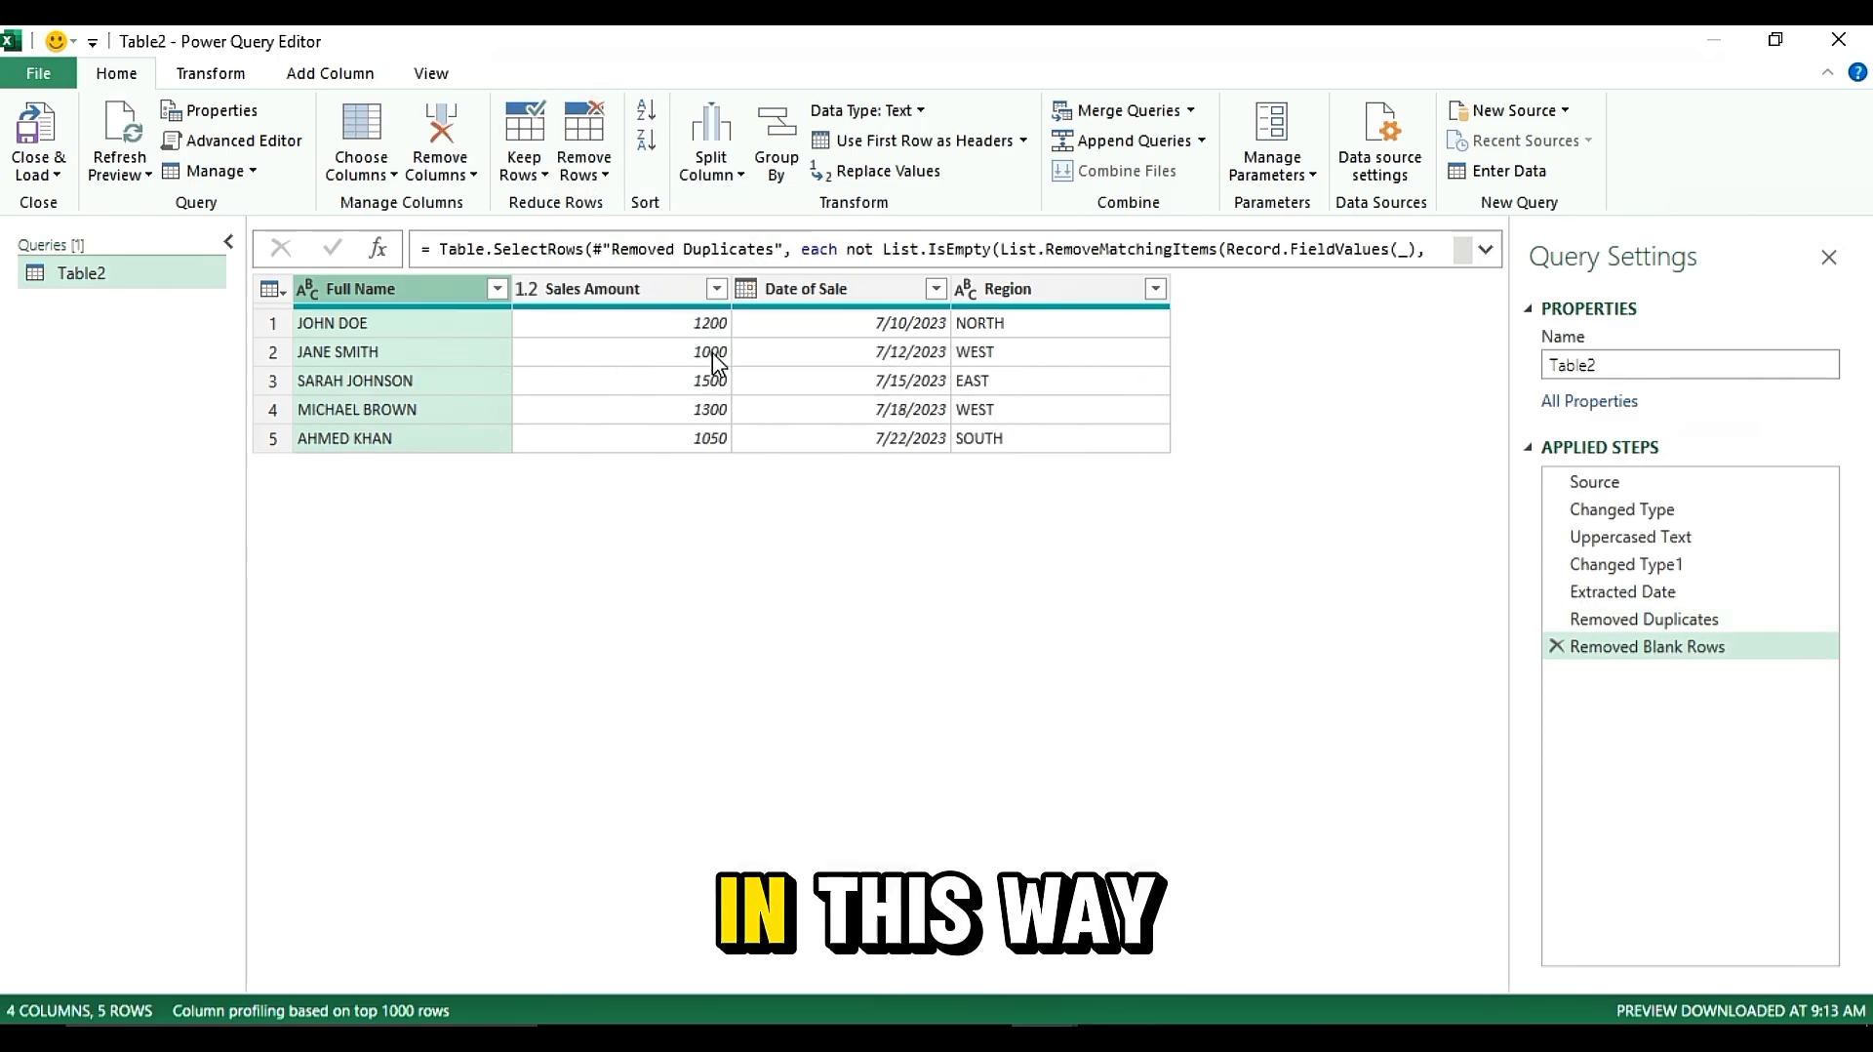
Review the original data at the Source applied step, then return to the Removed Blank Rows step
{"action": "left_click", "coordinate": [839, 351]}
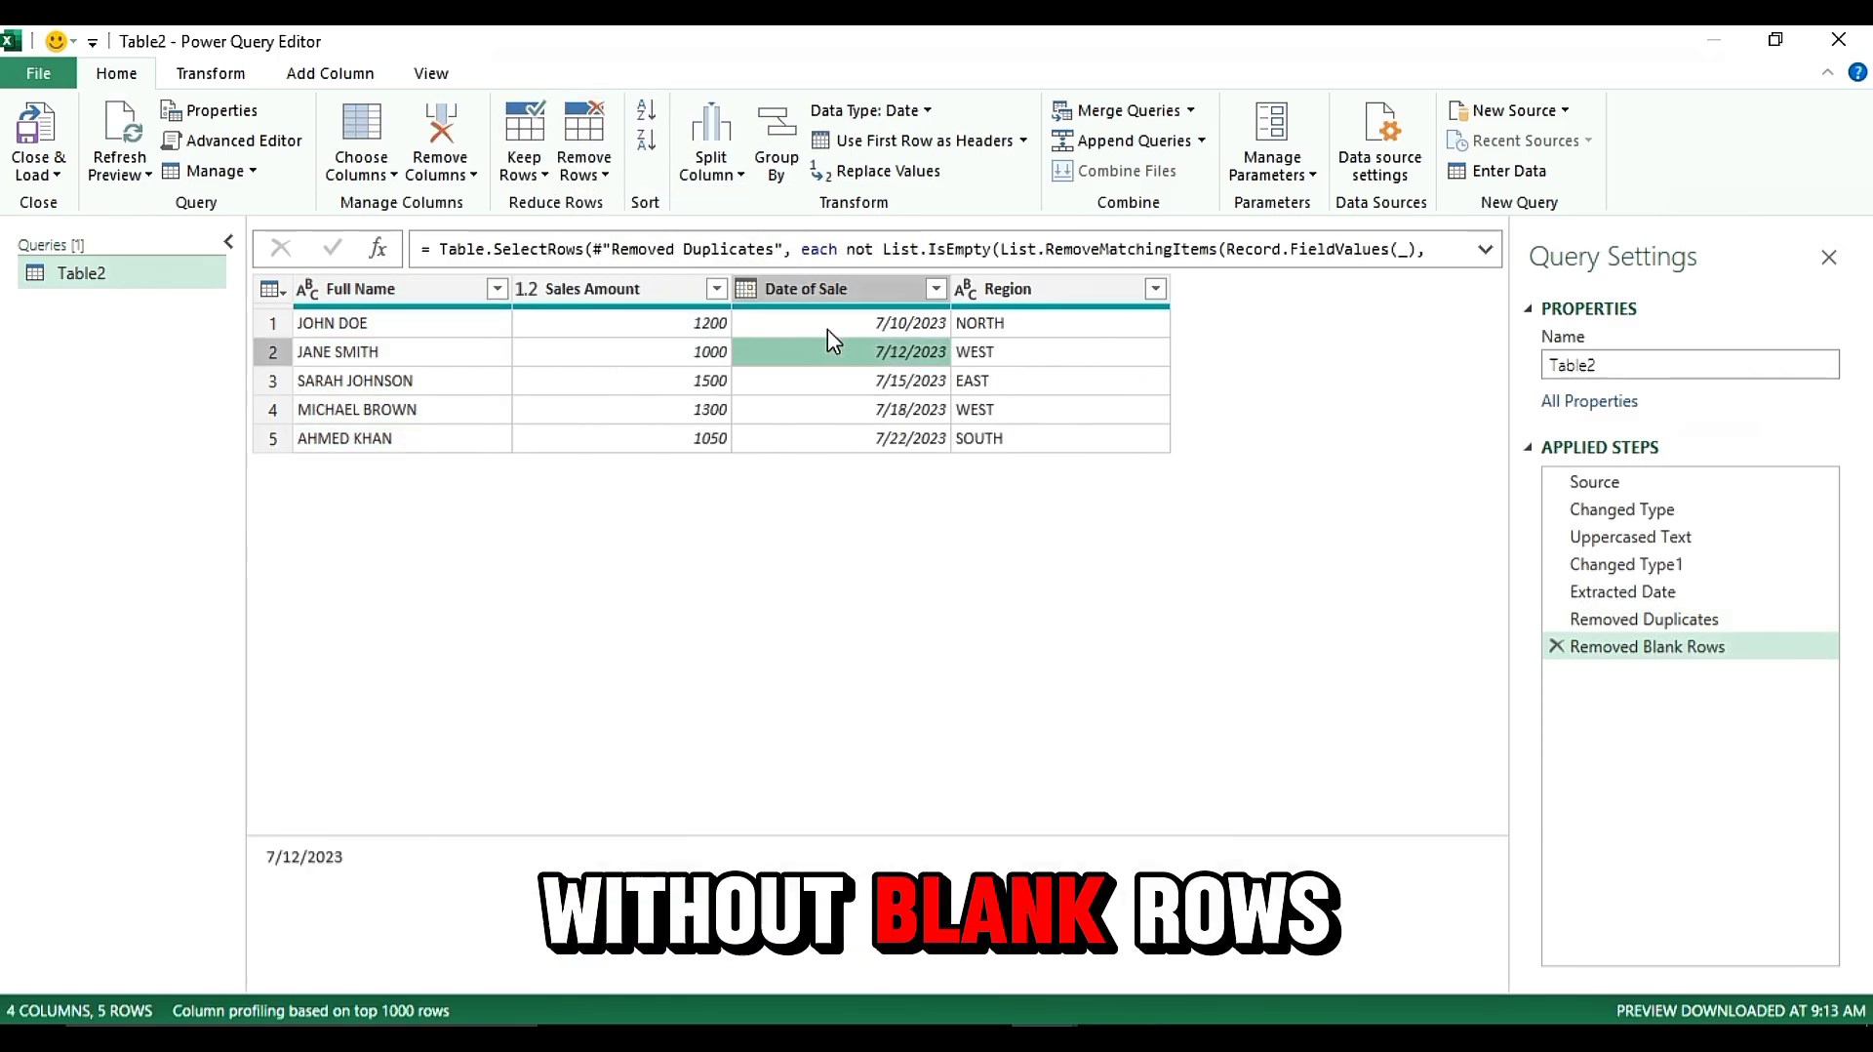
{"action": "left_click", "coordinate": [363, 293]}
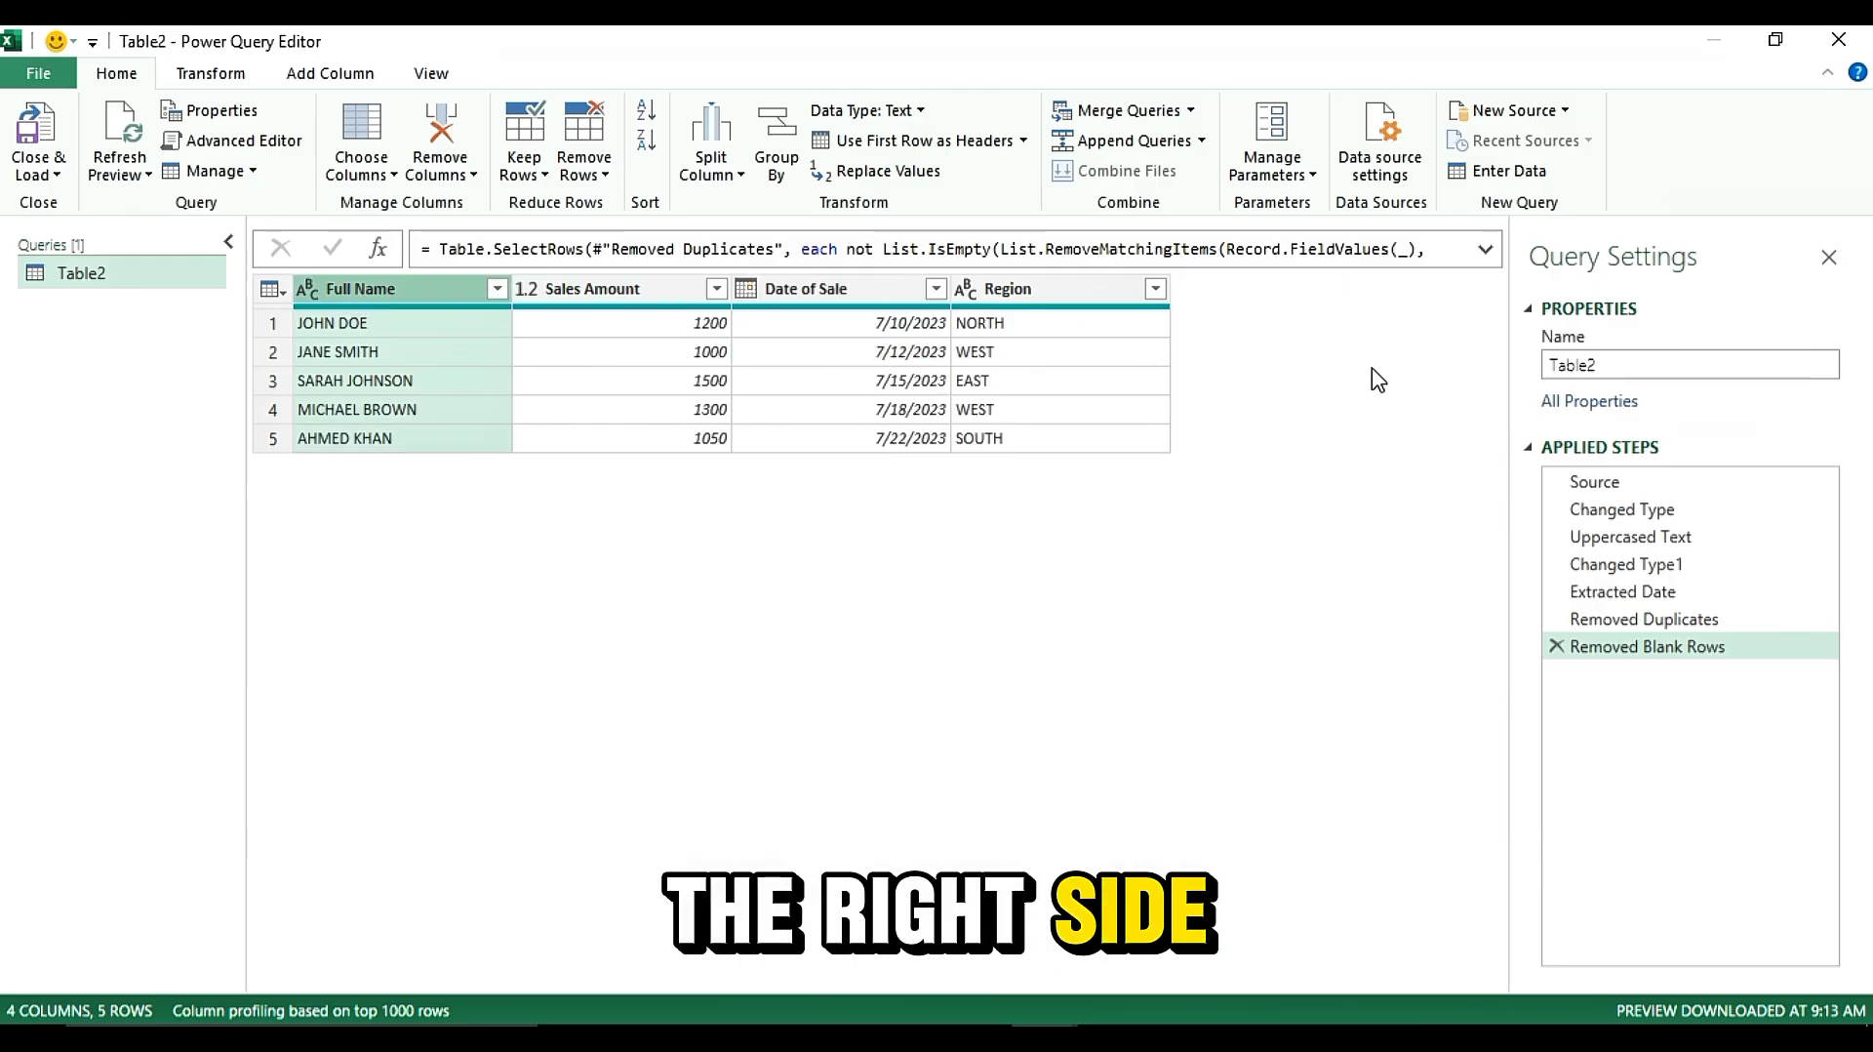
{"action": "left_click", "coordinate": [1596, 482]}
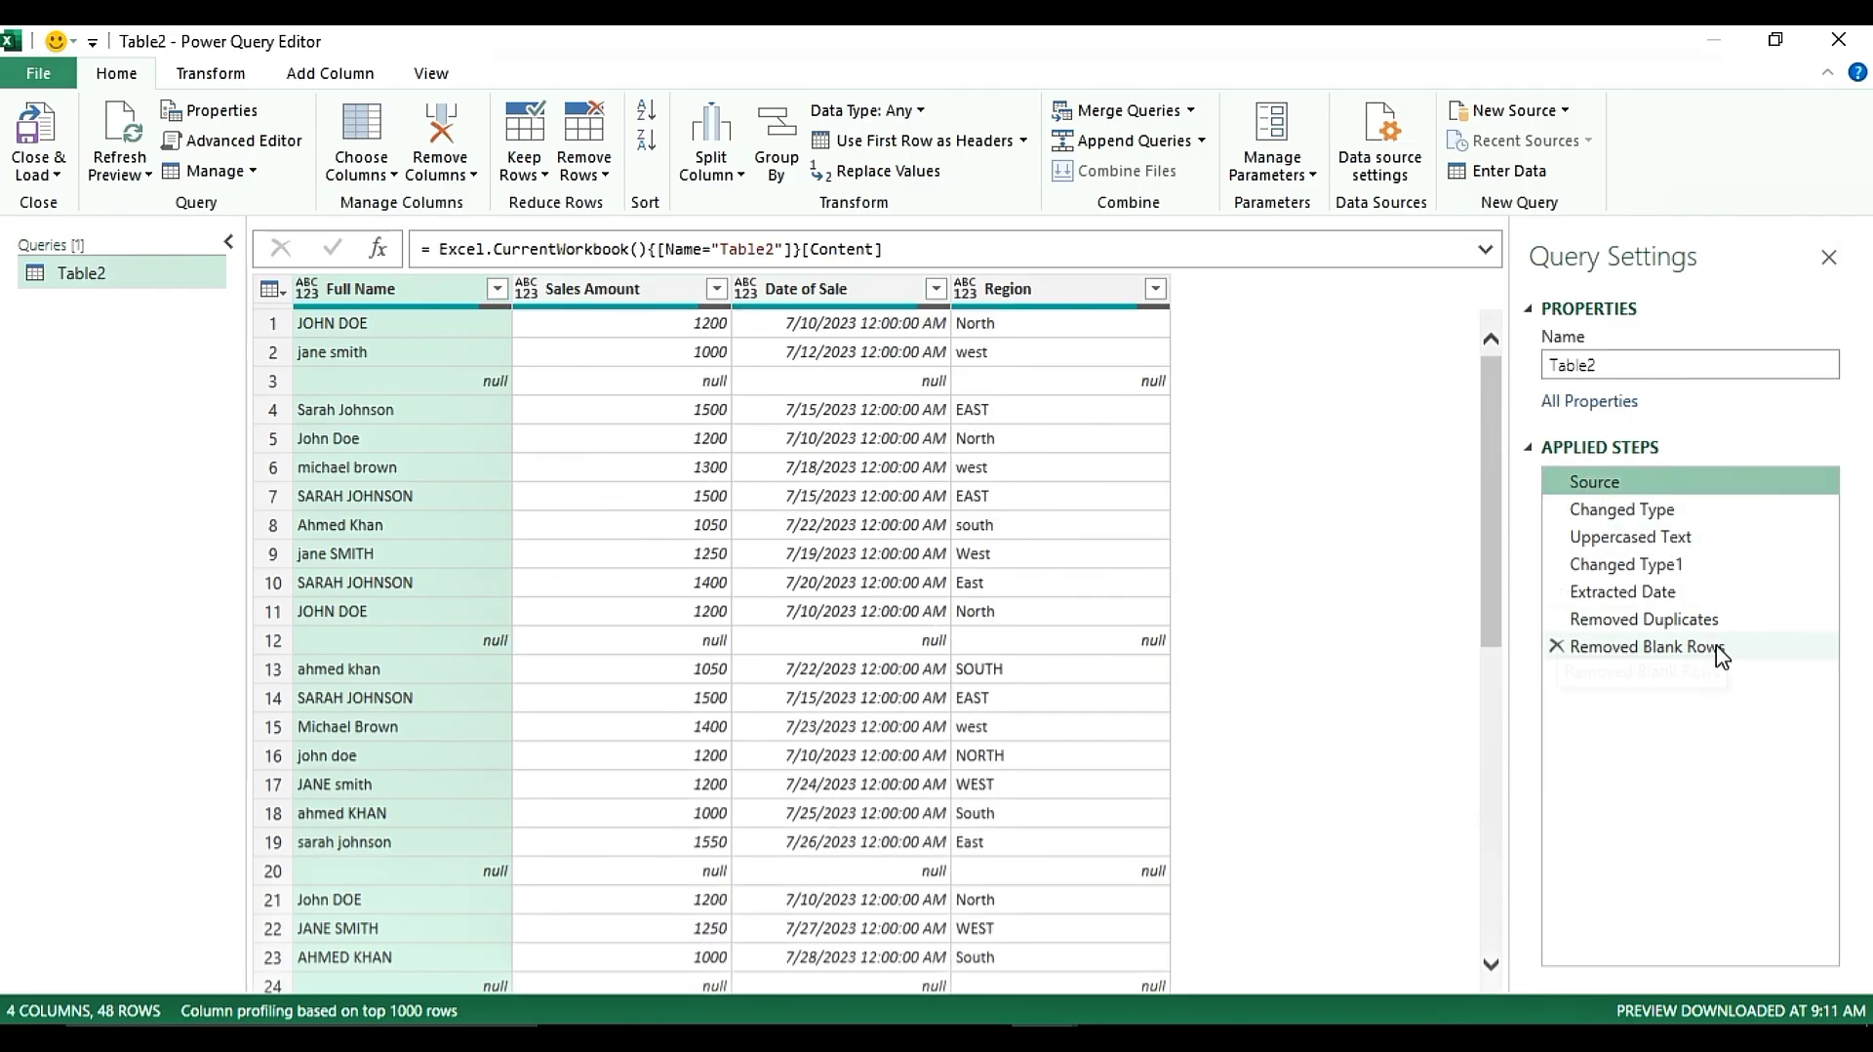
{"action": "left_click", "coordinate": [1662, 650]}
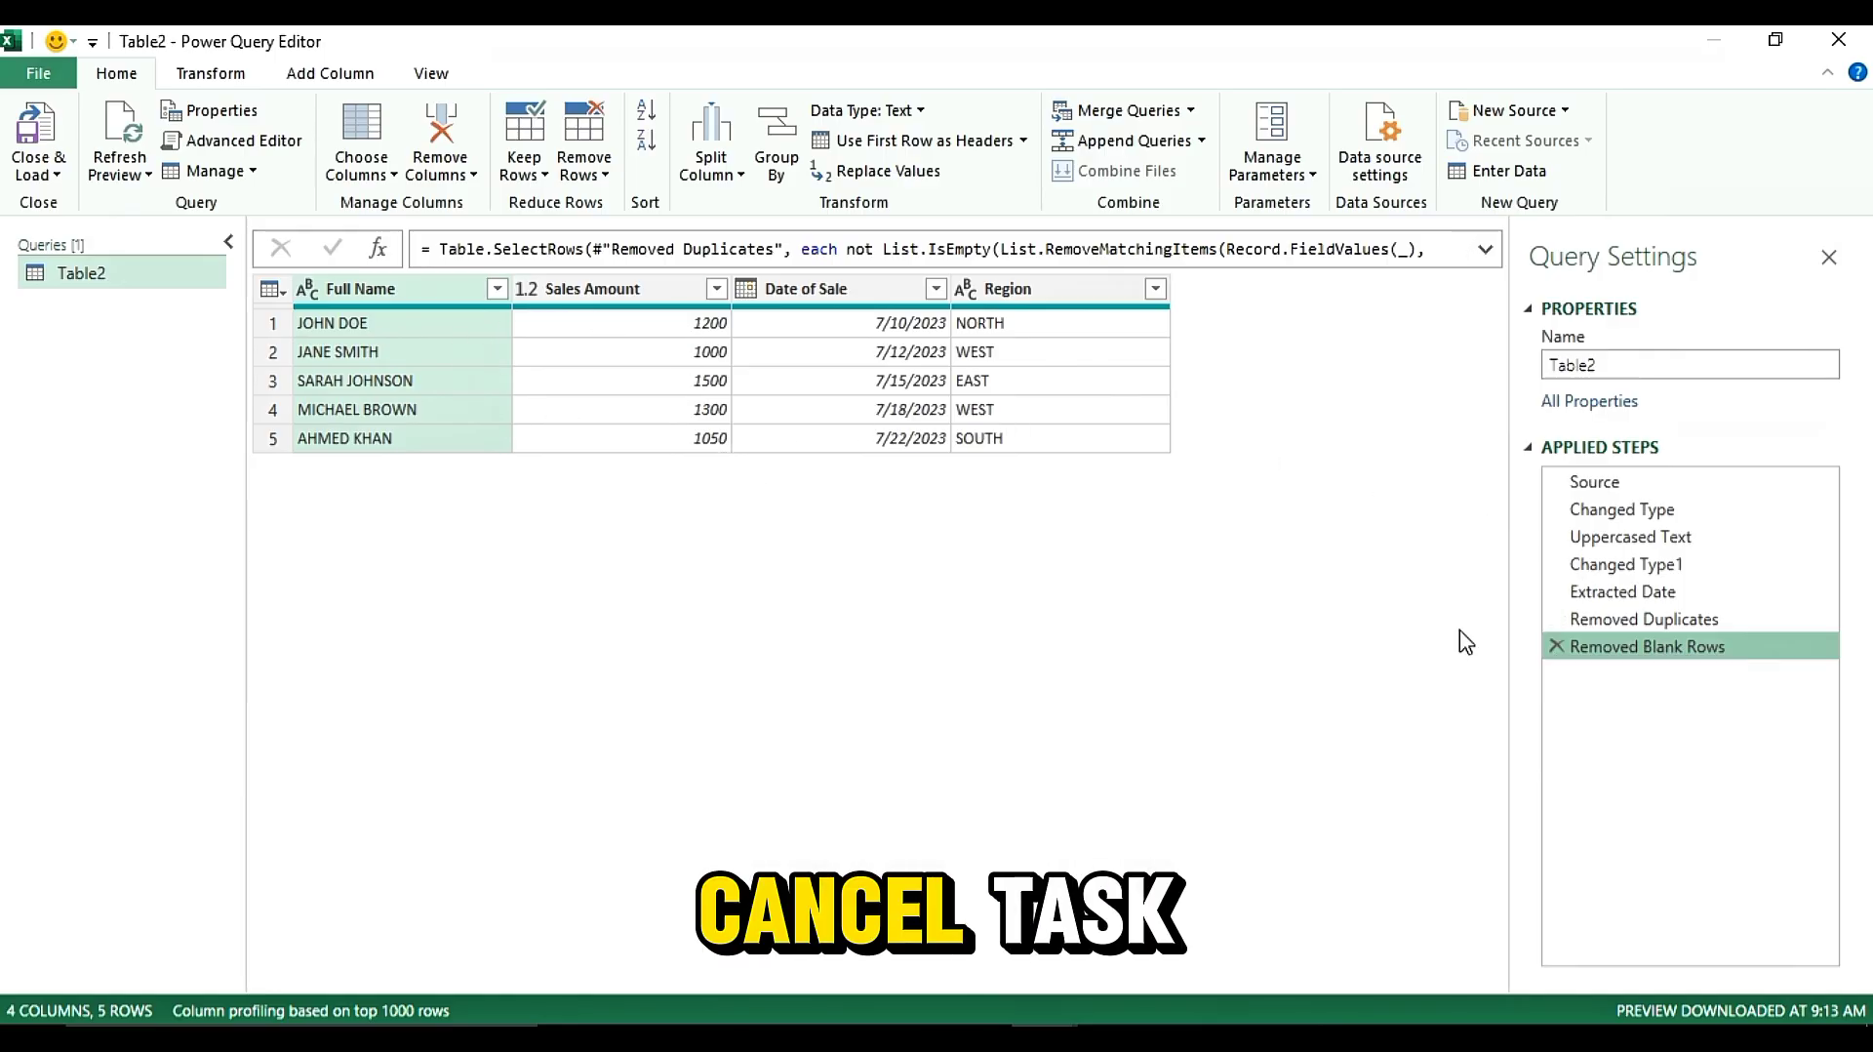
Delete the Removed Blank Rows applied step and apply Remove Blank Rows again
{"action": "left_click", "coordinate": [1557, 647]}
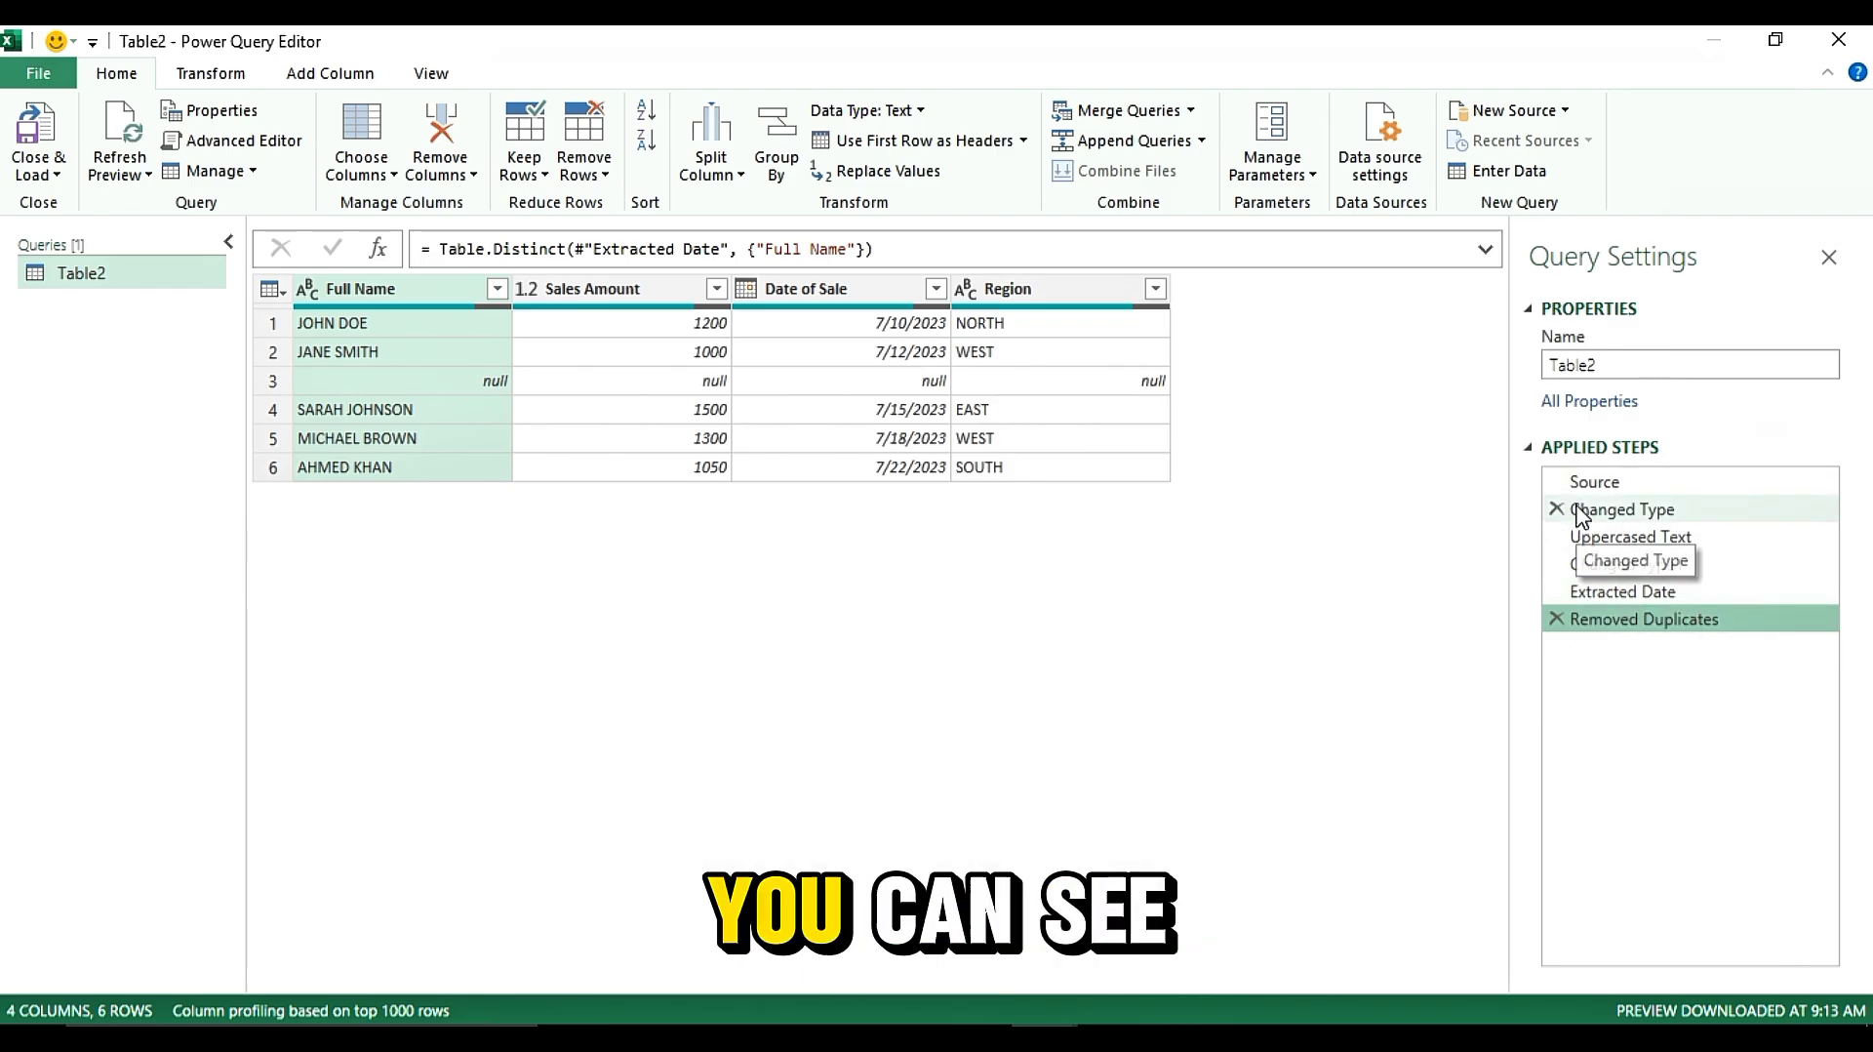
{"action": "left_click", "coordinate": [589, 175]}
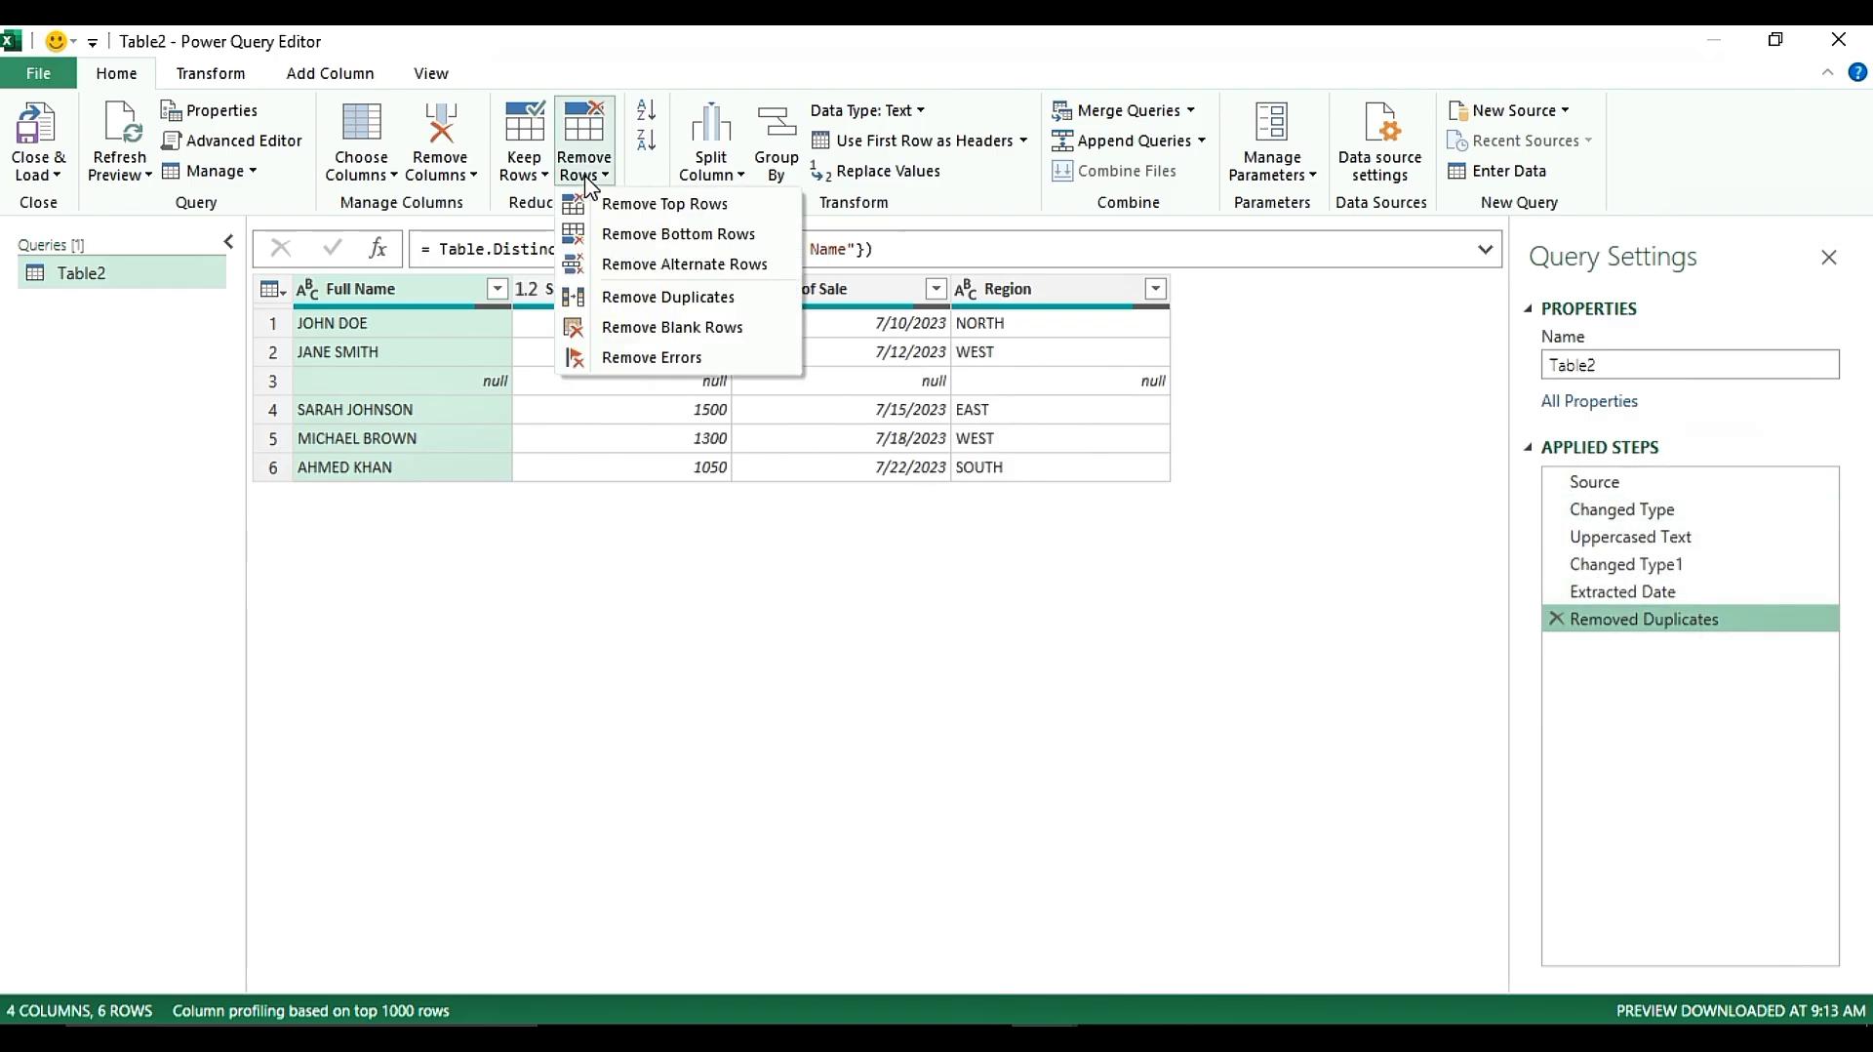
{"action": "left_click", "coordinate": [607, 328]}
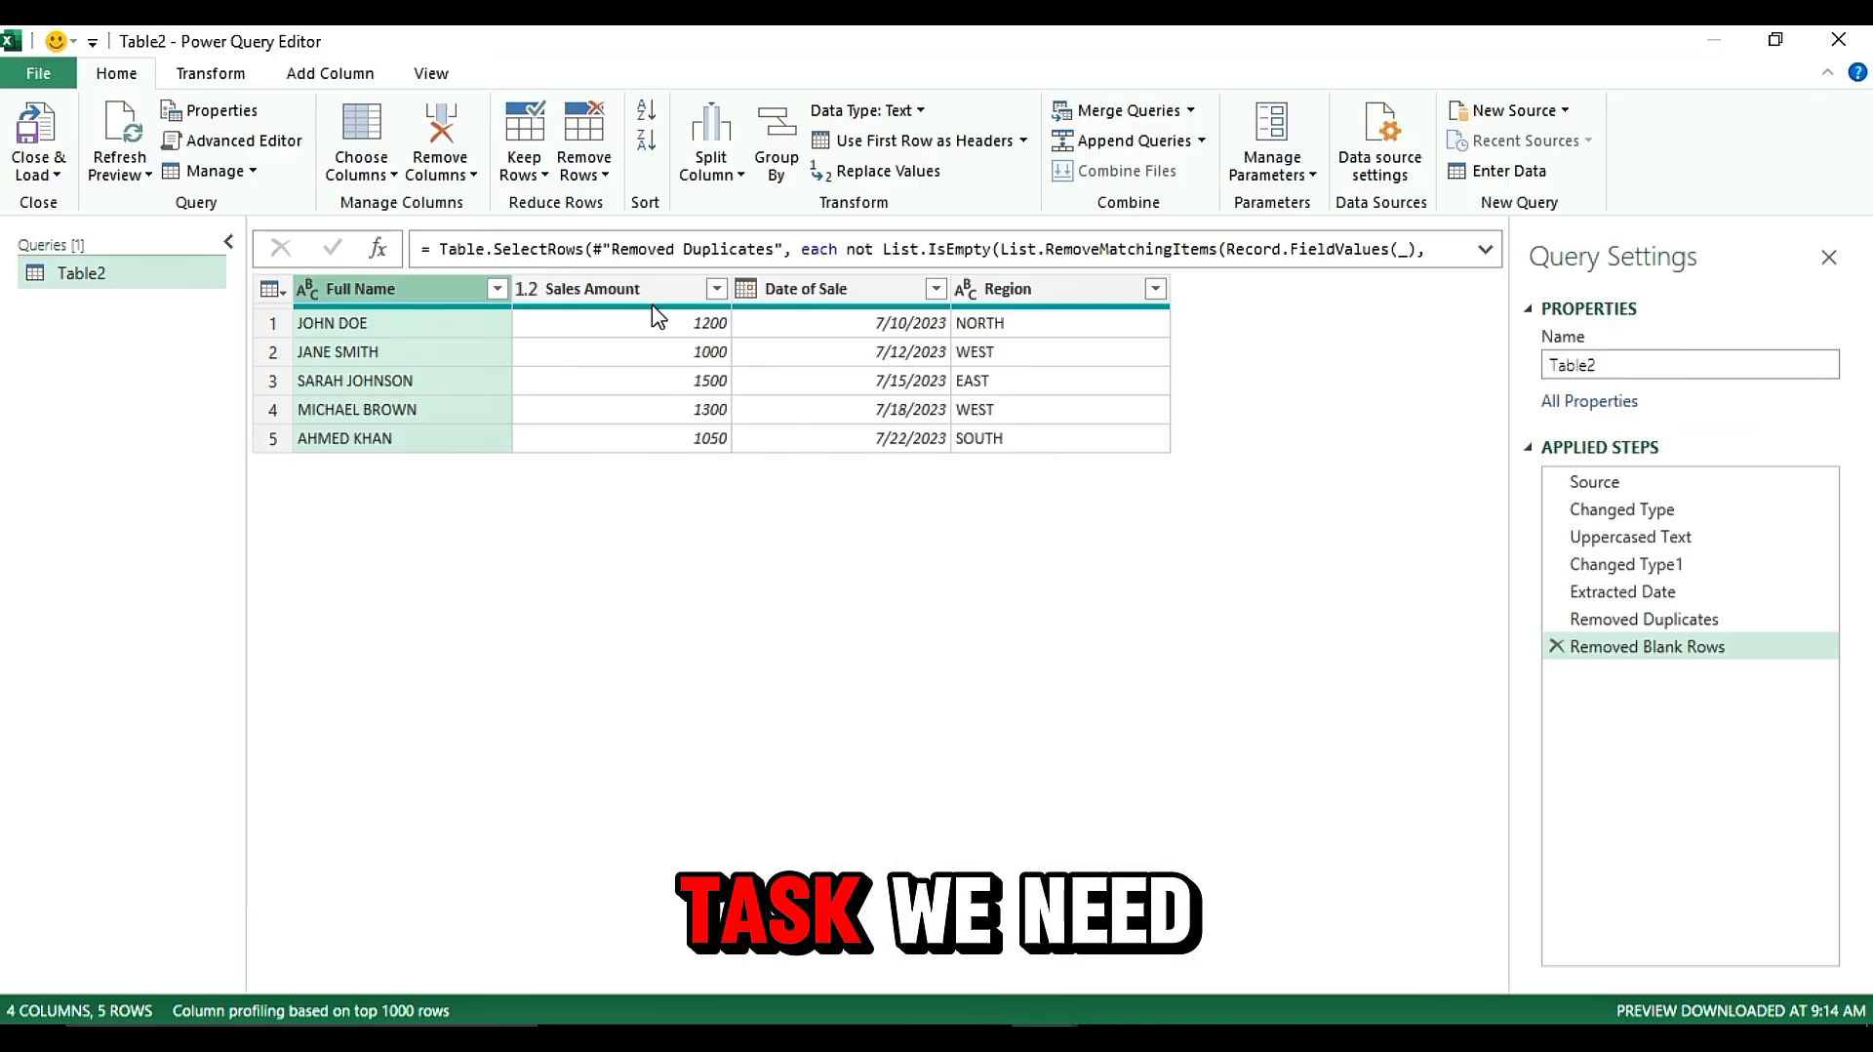
Close and load the cleaned query into the worksheet, dismissing the styles tip and the Queries & Connections pane
{"action": "left_click", "coordinate": [44, 176]}
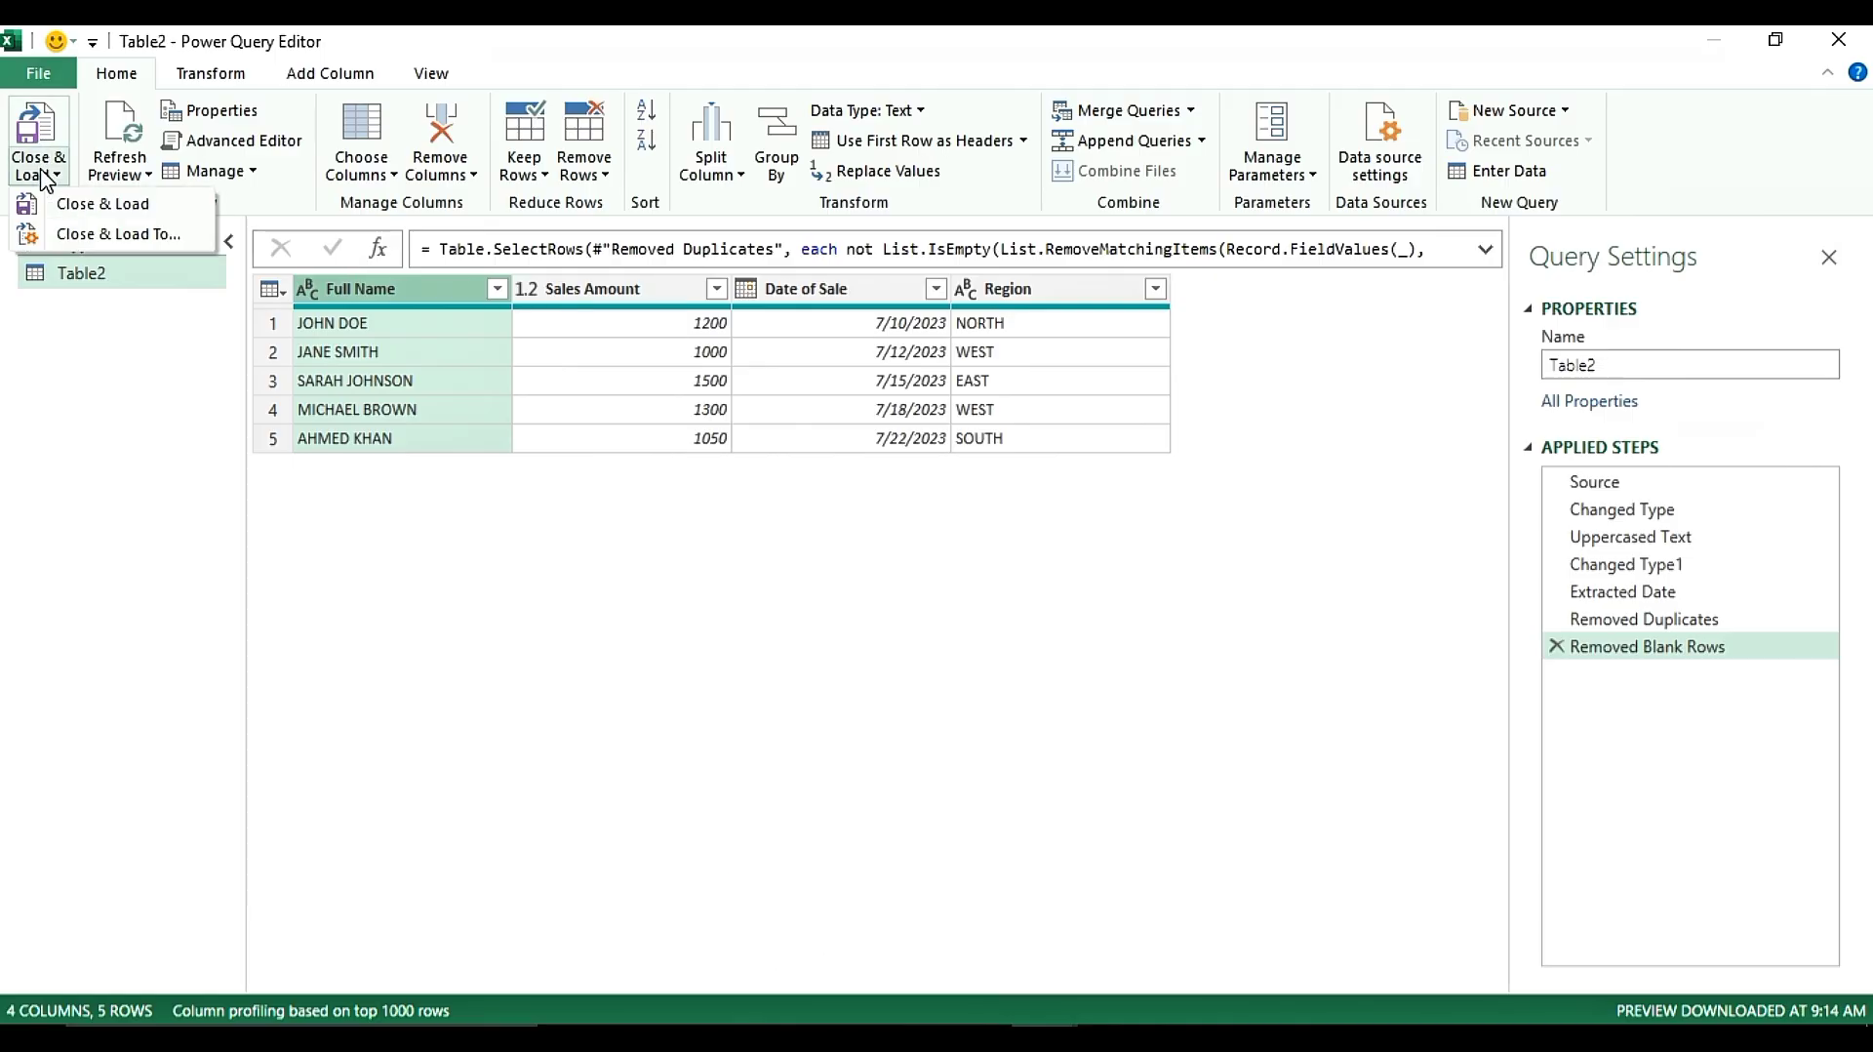
{"action": "left_click", "coordinate": [102, 204]}
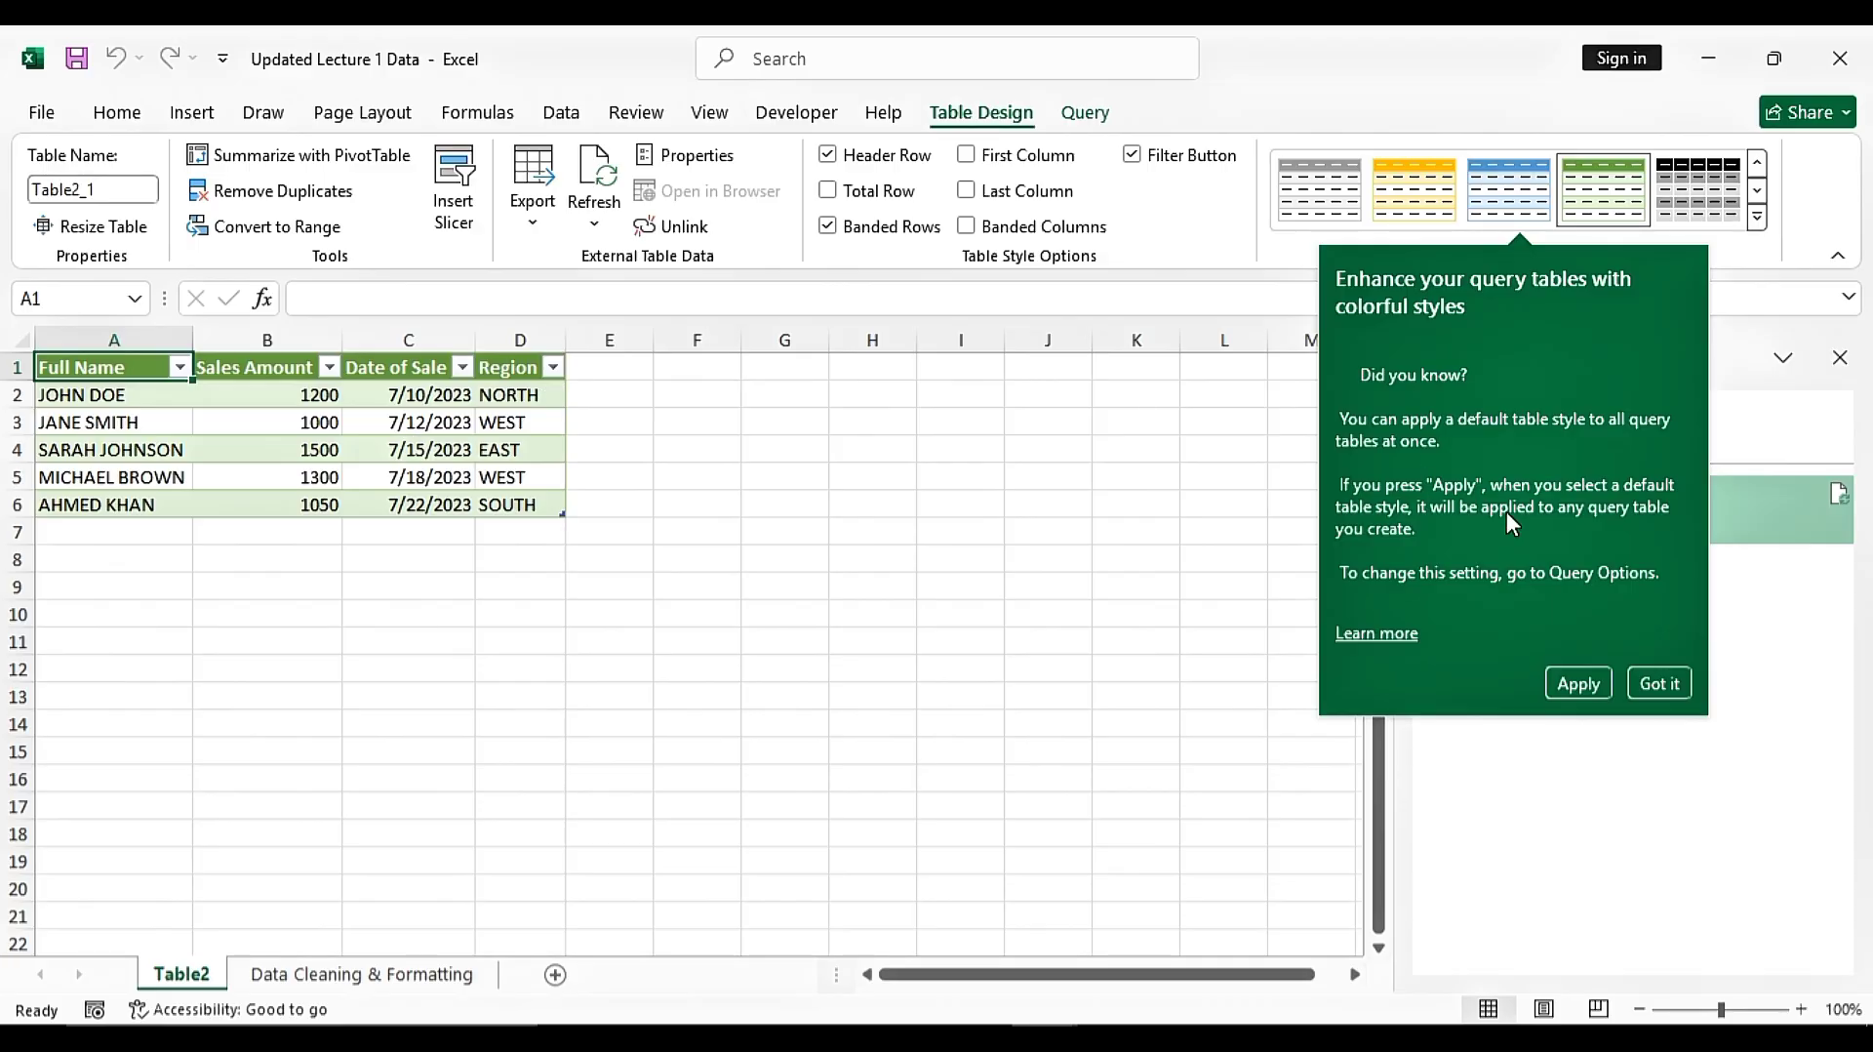
{"action": "left_click", "coordinate": [1656, 680]}
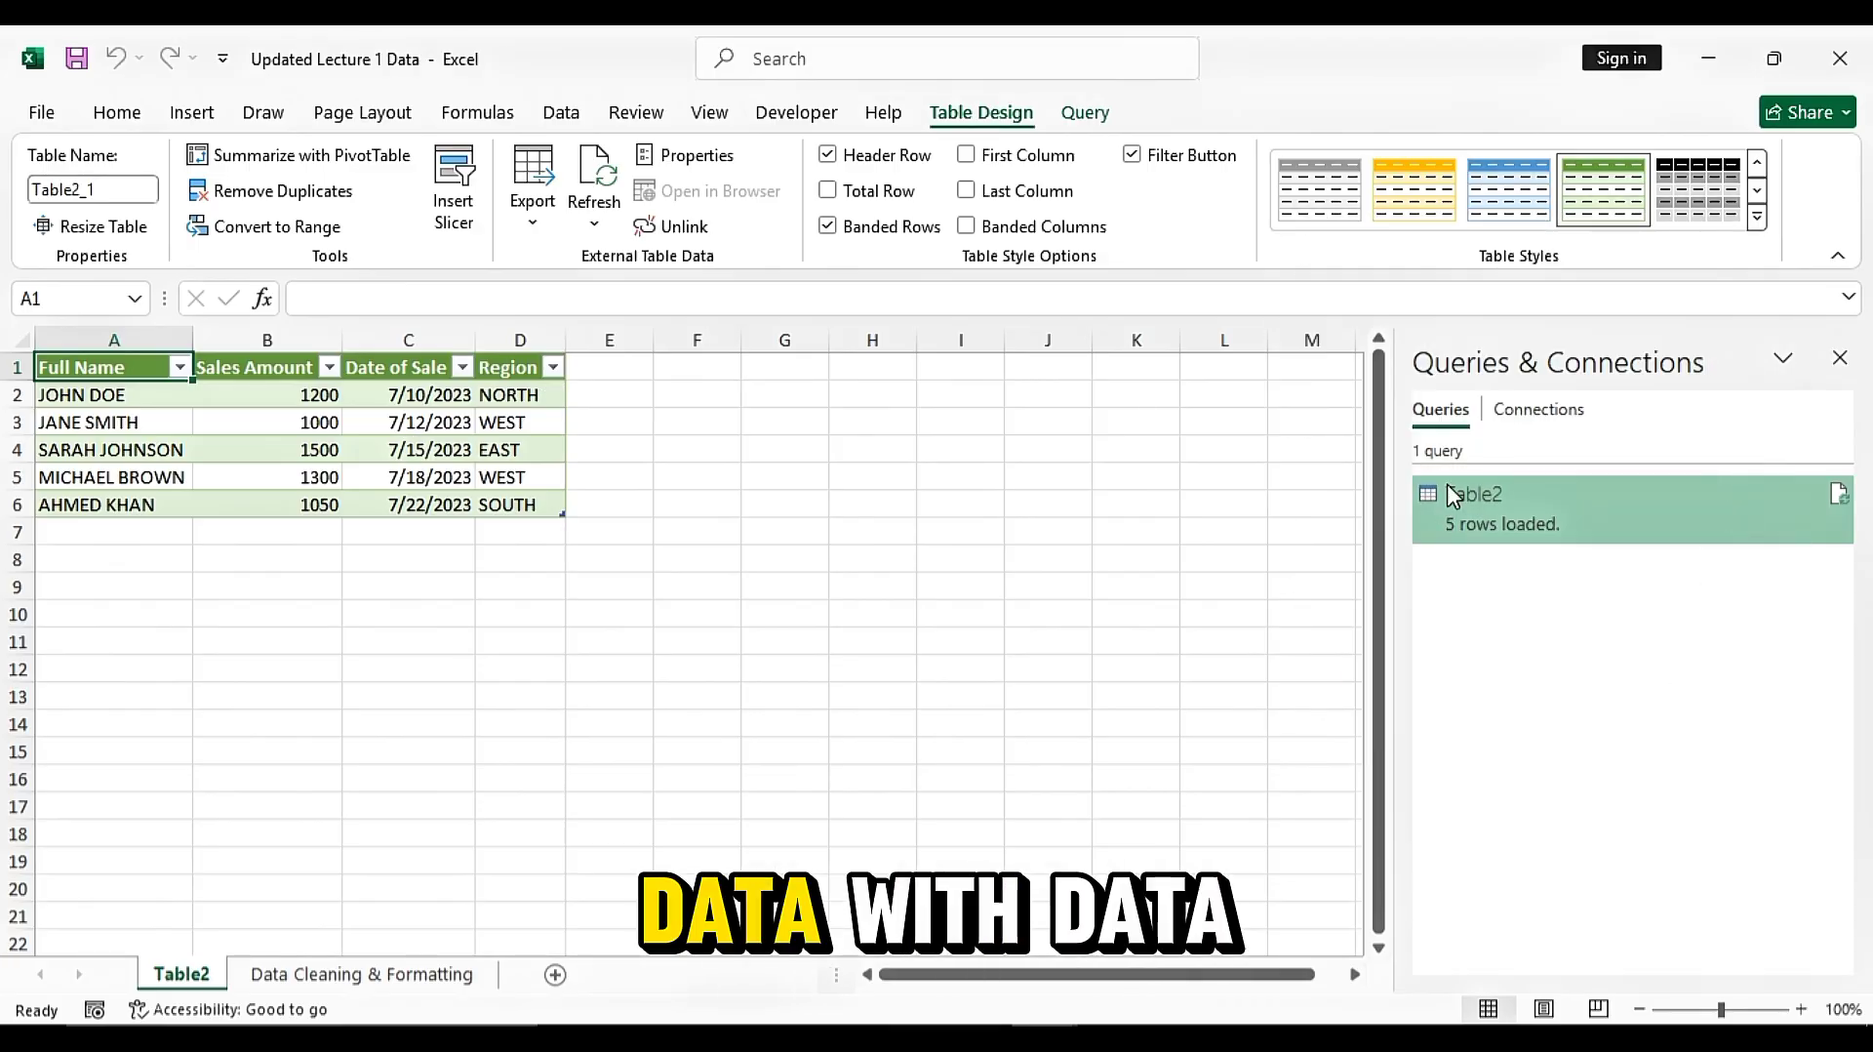
{"action": "left_click", "coordinate": [1840, 358]}
{"action": "left_click", "coordinate": [925, 445]}
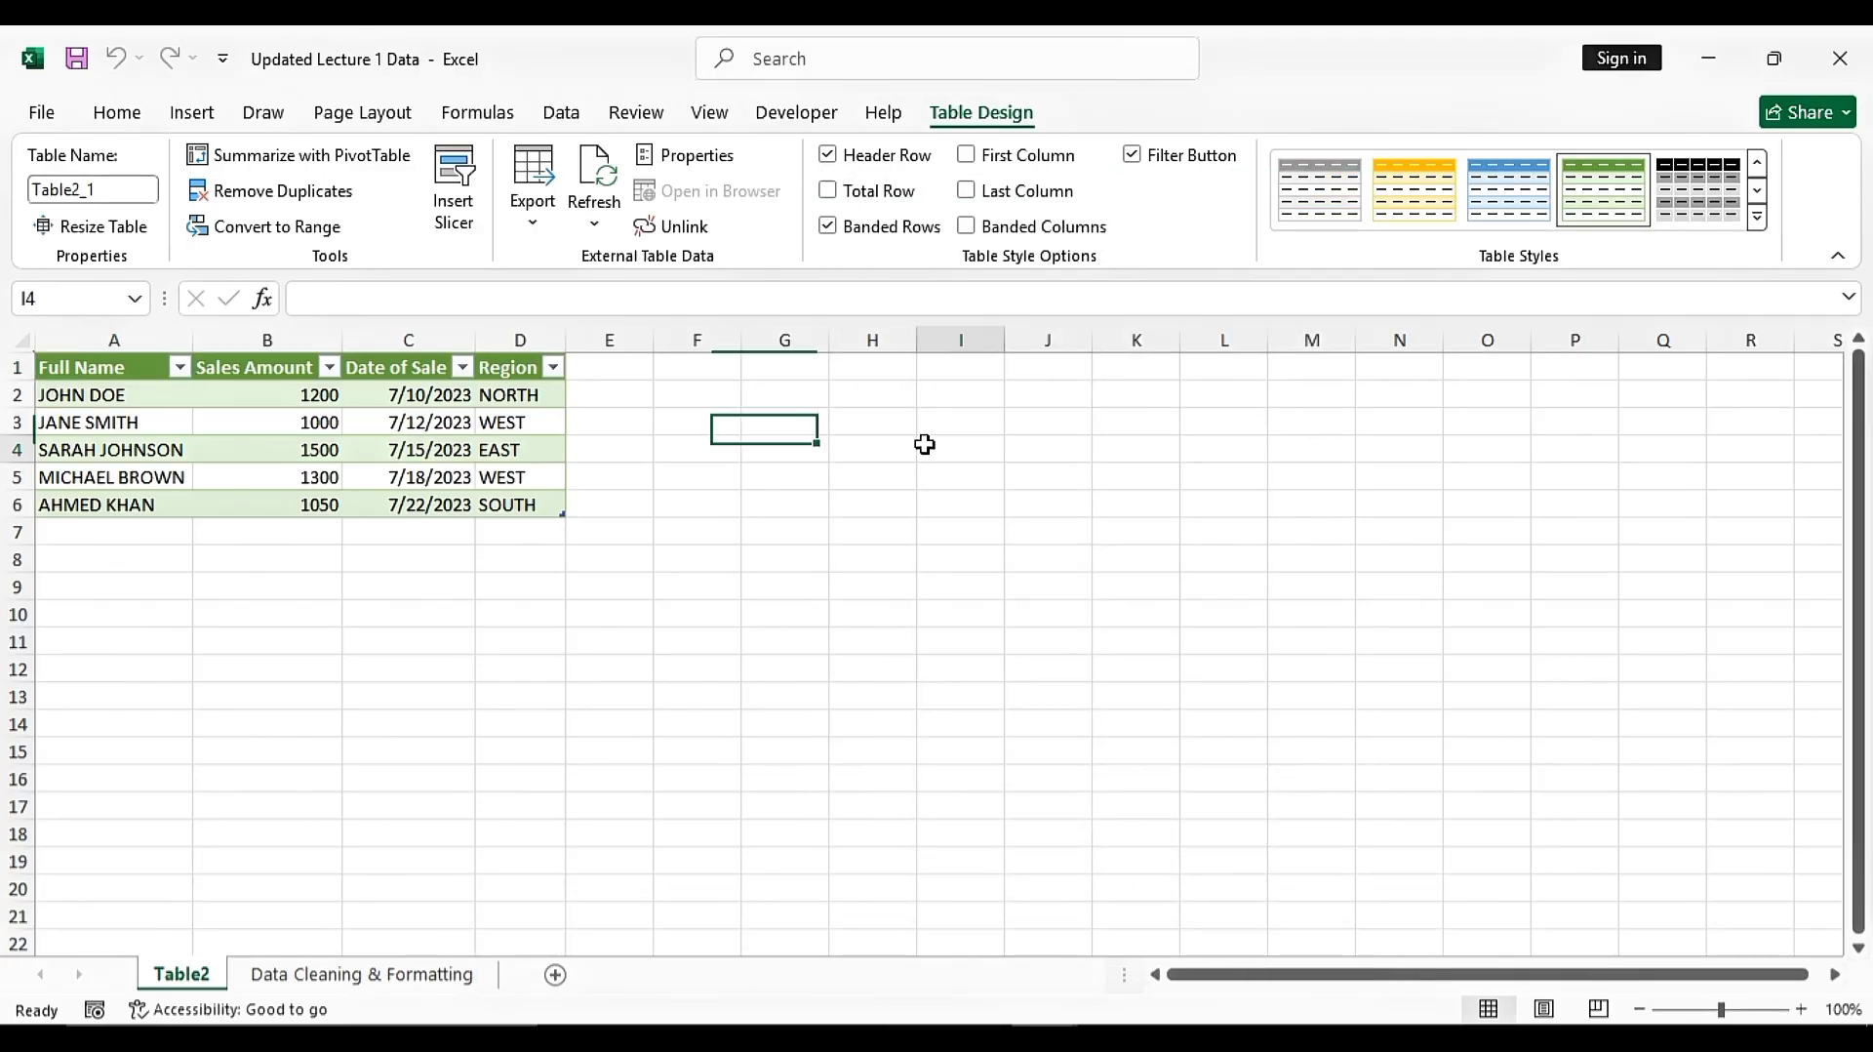
Turn off the filter buttons on the loaded table
{"action": "left_click", "coordinate": [175, 401]}
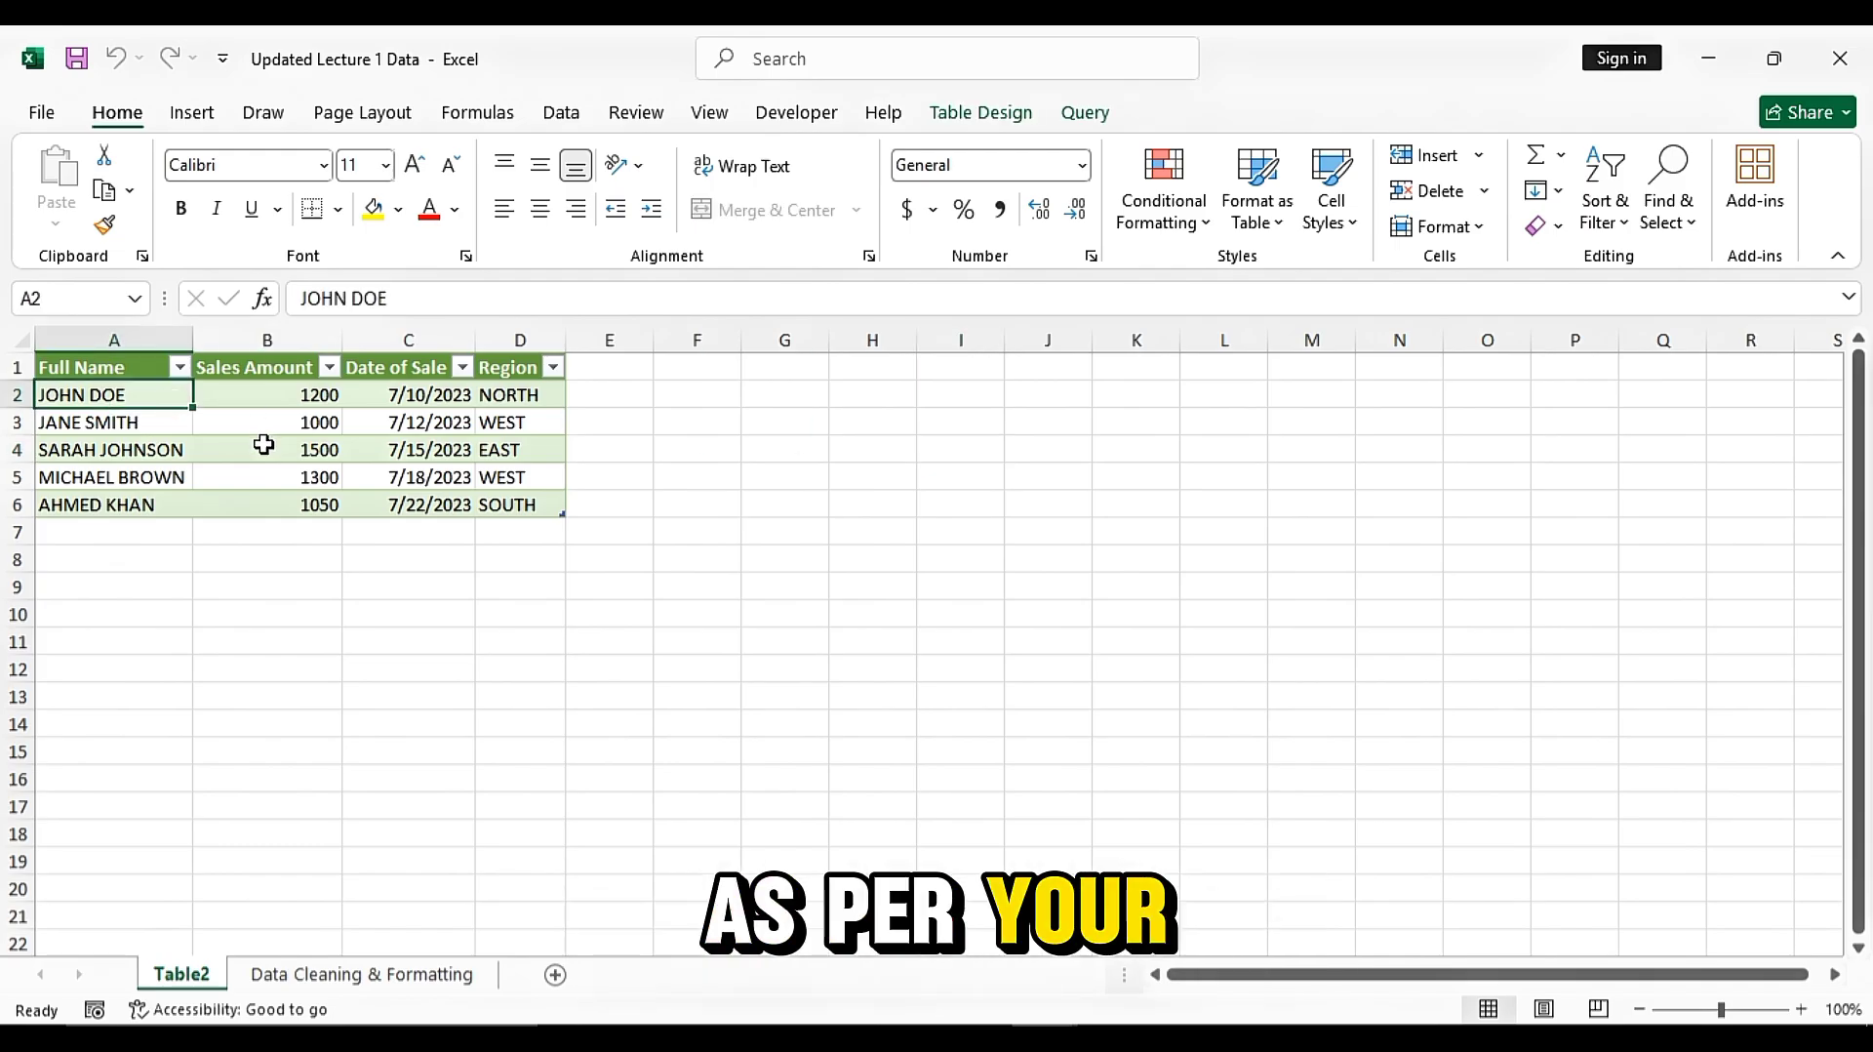
{"action": "key", "text": "ctrl+shift+l"}
{"action": "left_click", "coordinate": [495, 537]}
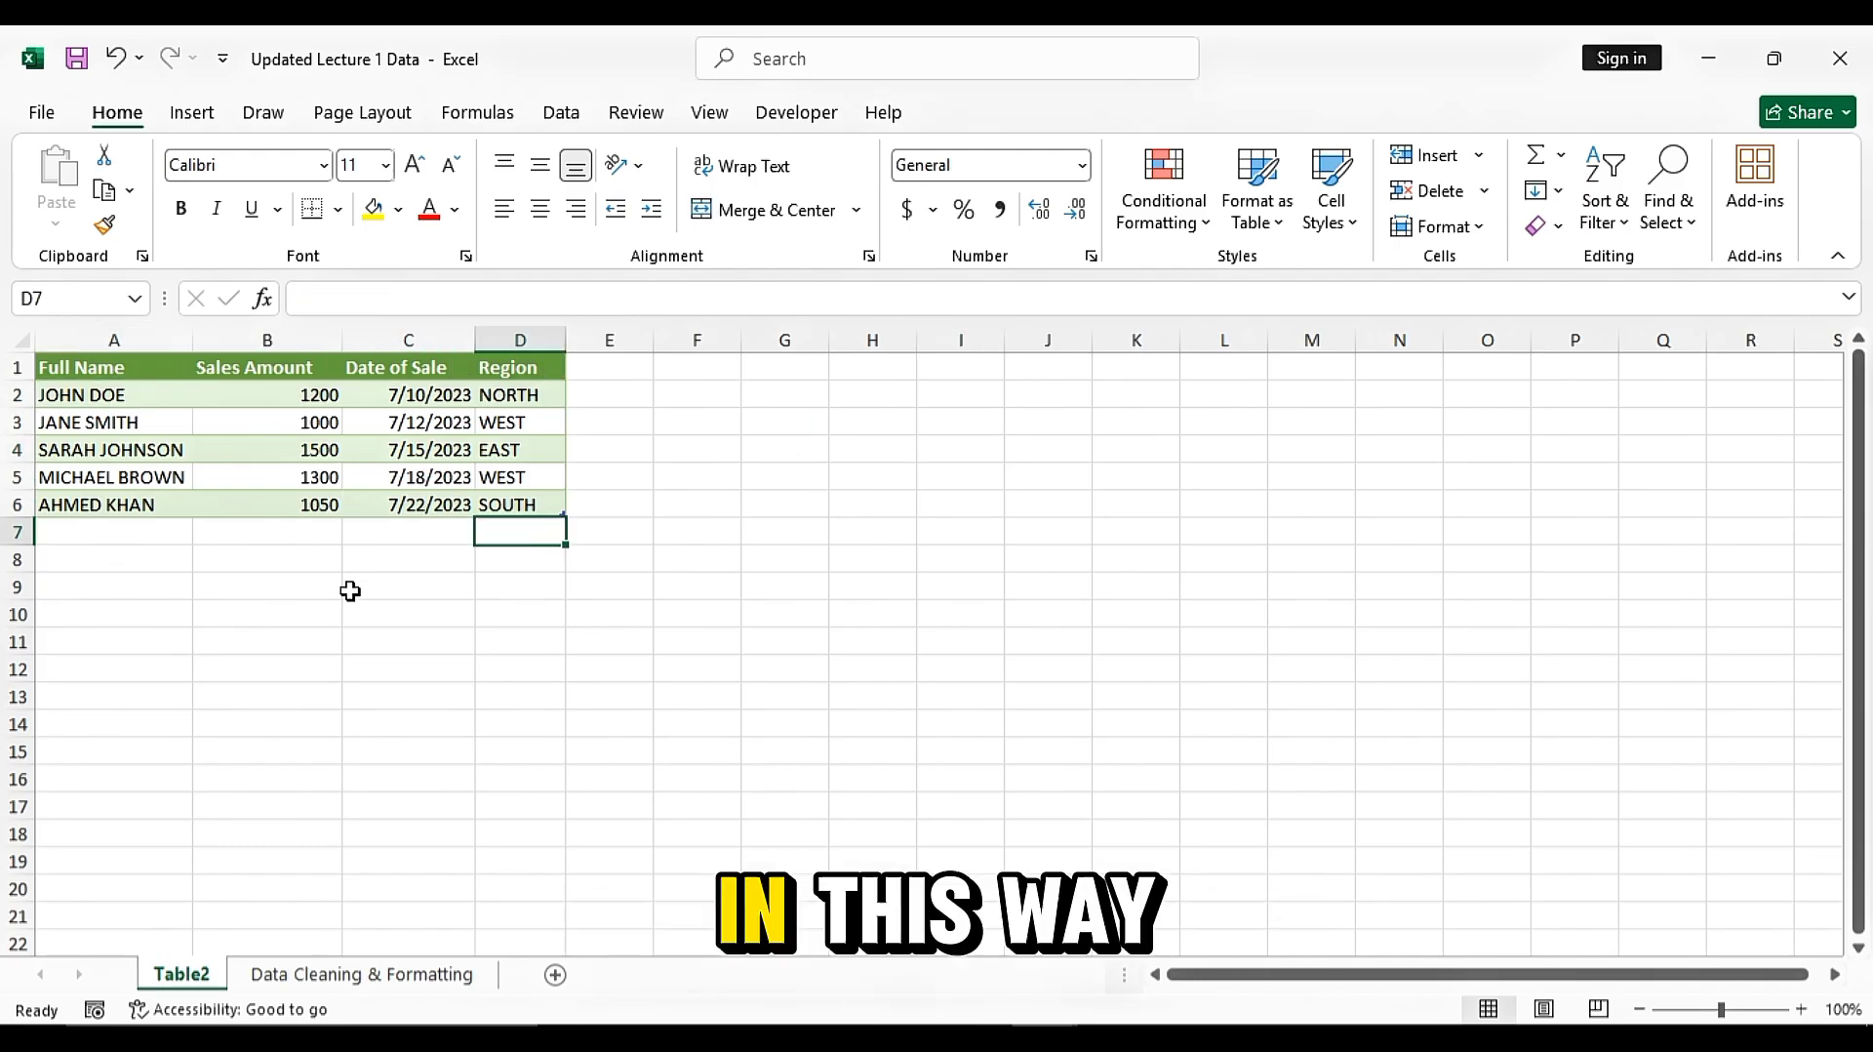
Center-align the contents of columns A to D
{"action": "left_click_drag", "start_coordinate": [182, 339], "coordinate": [488, 339]}
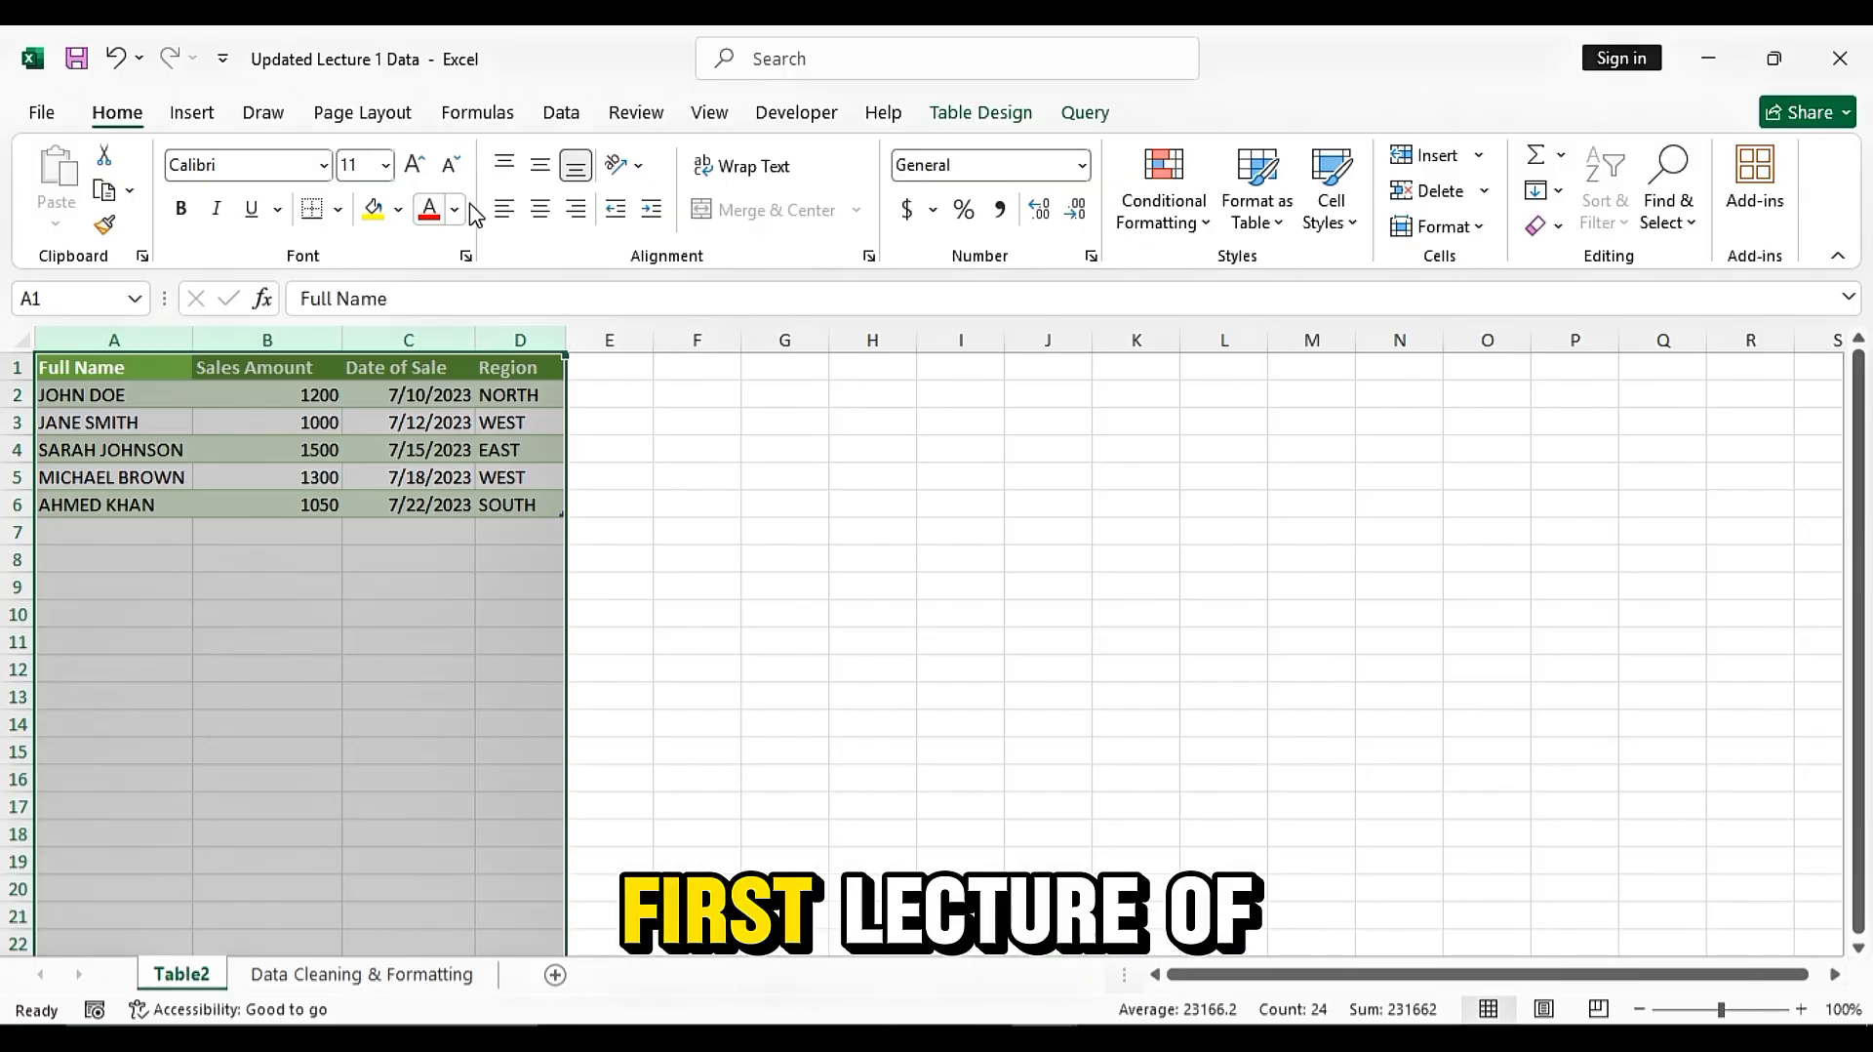
{"action": "left_click", "coordinate": [540, 208]}
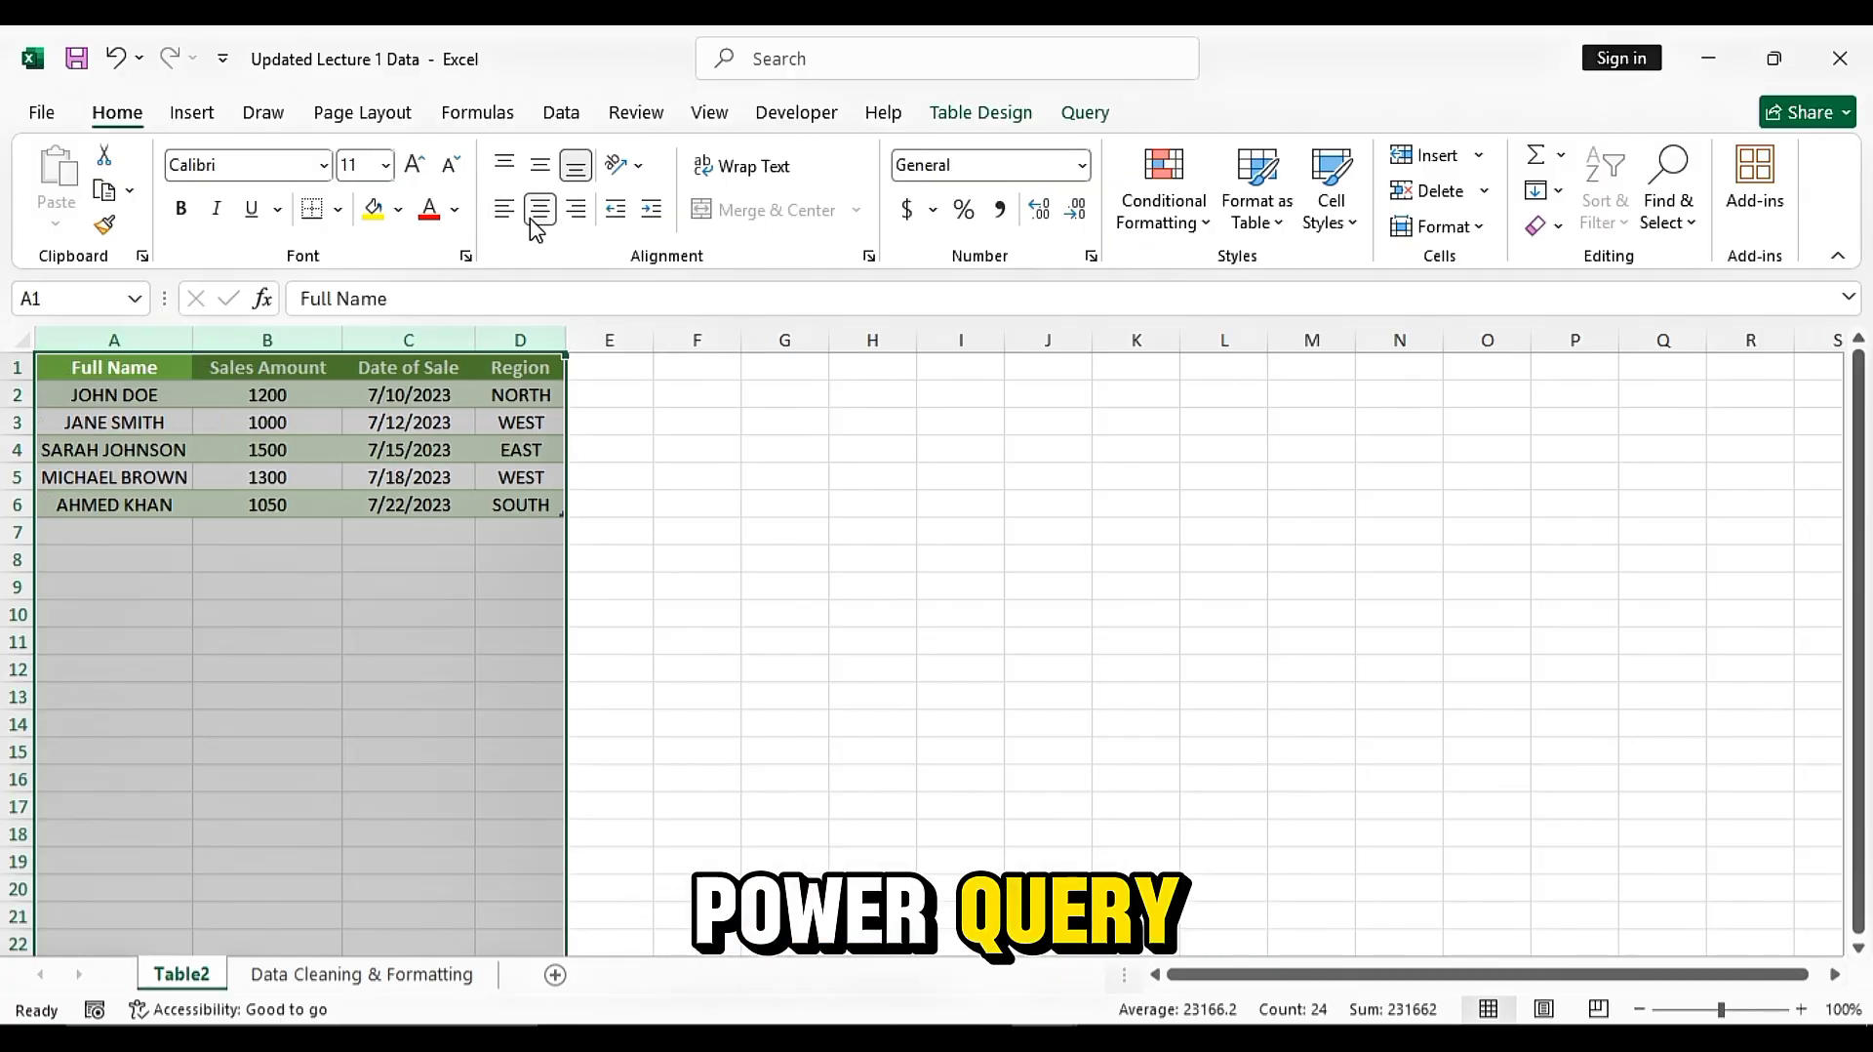
{"action": "left_click", "coordinate": [673, 510]}
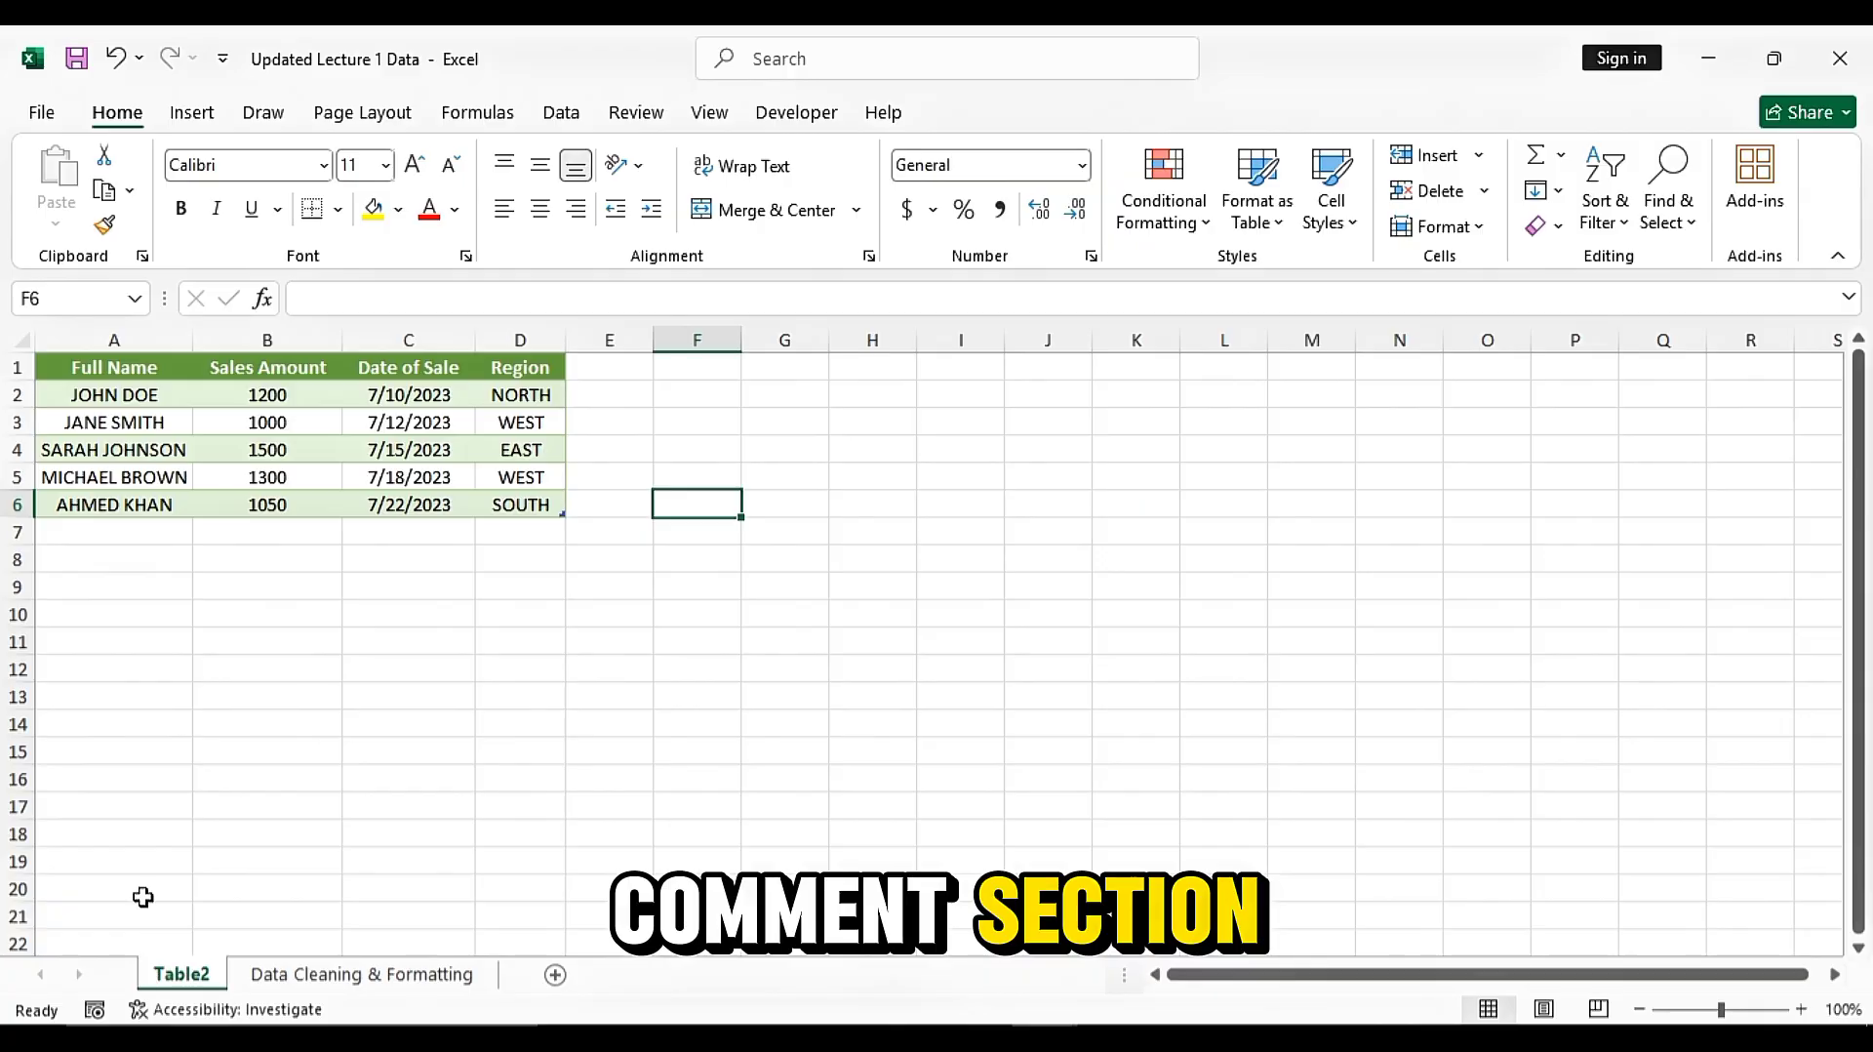
{"action": "left_click", "coordinate": [664, 613]}
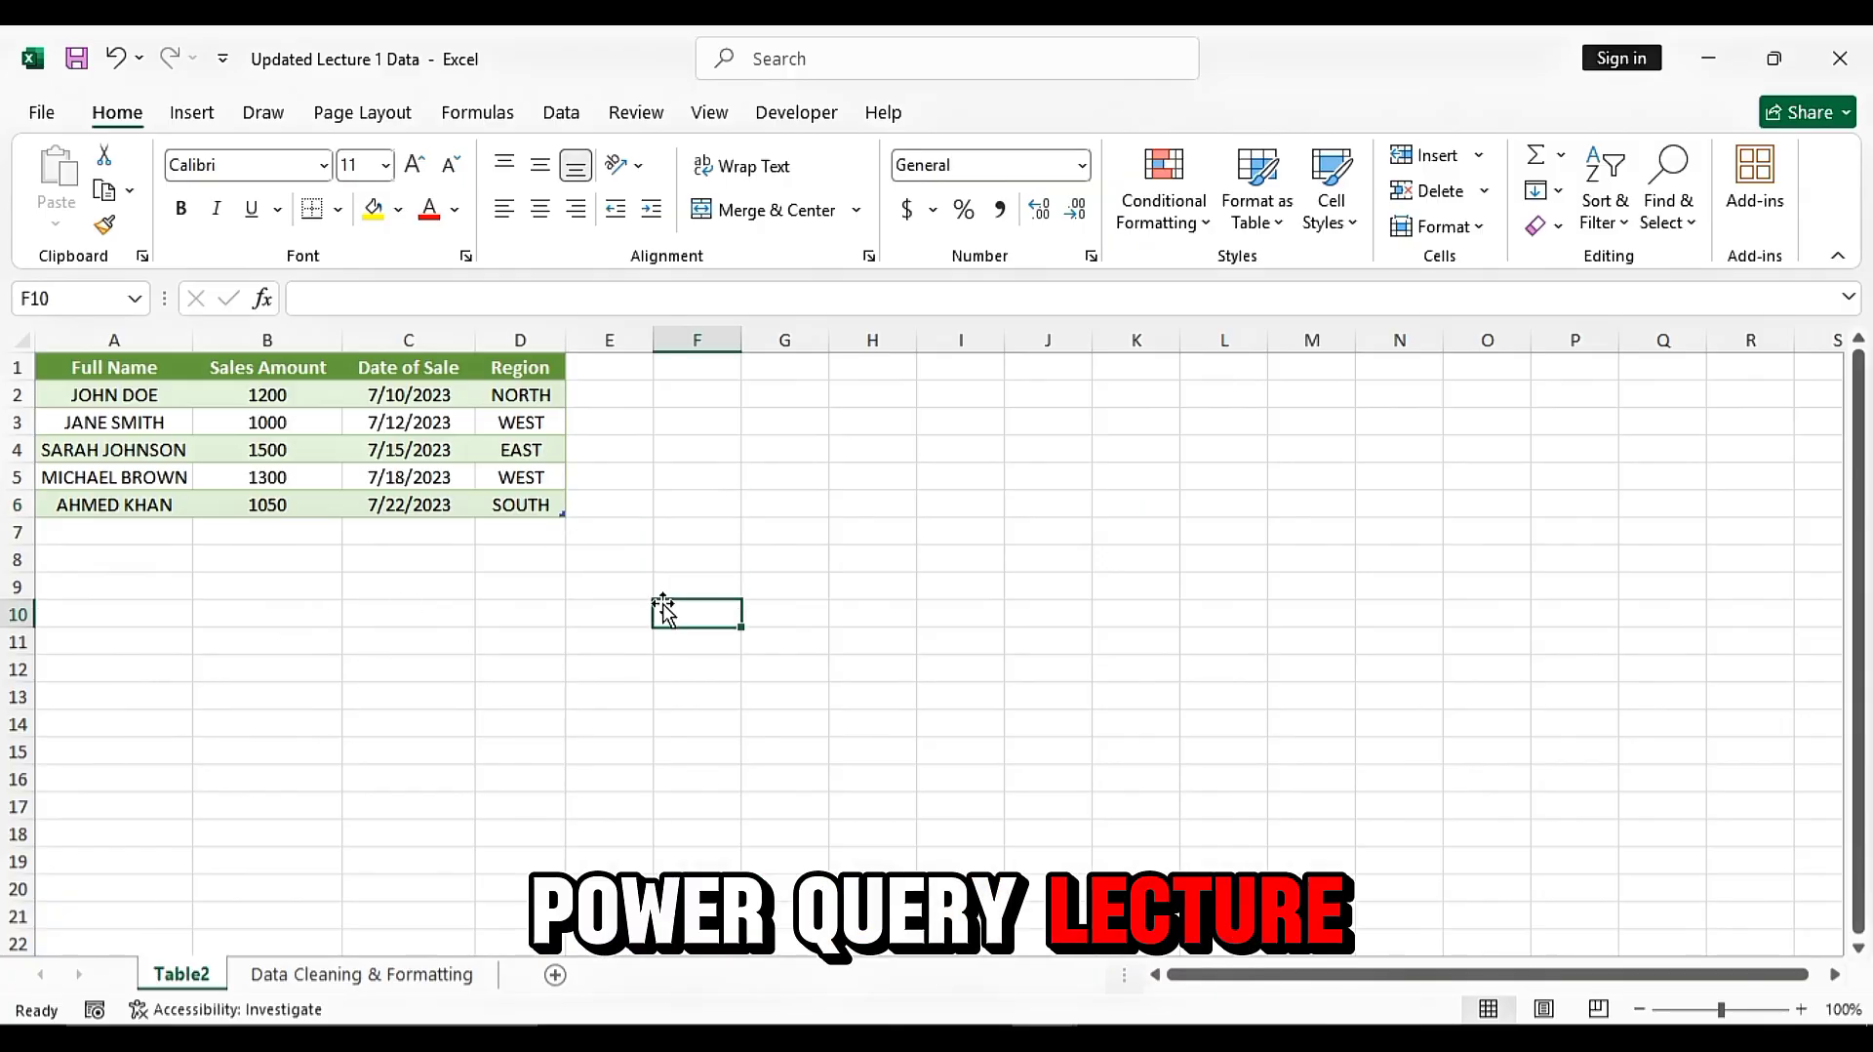